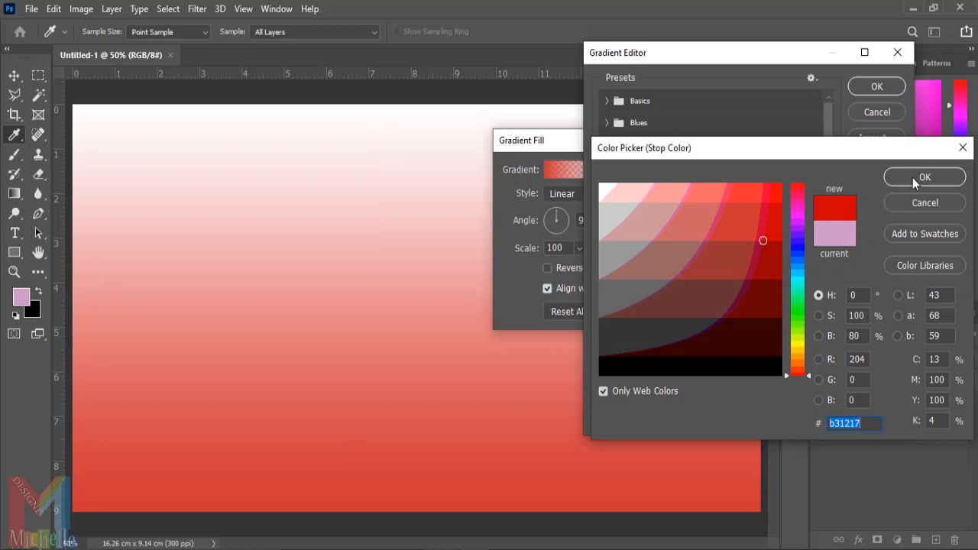
Finish the gradient fill with a red end color at 100% opacity and a gradient angle of -130.04°.
left_click(914, 177)
left_click(893, 294)
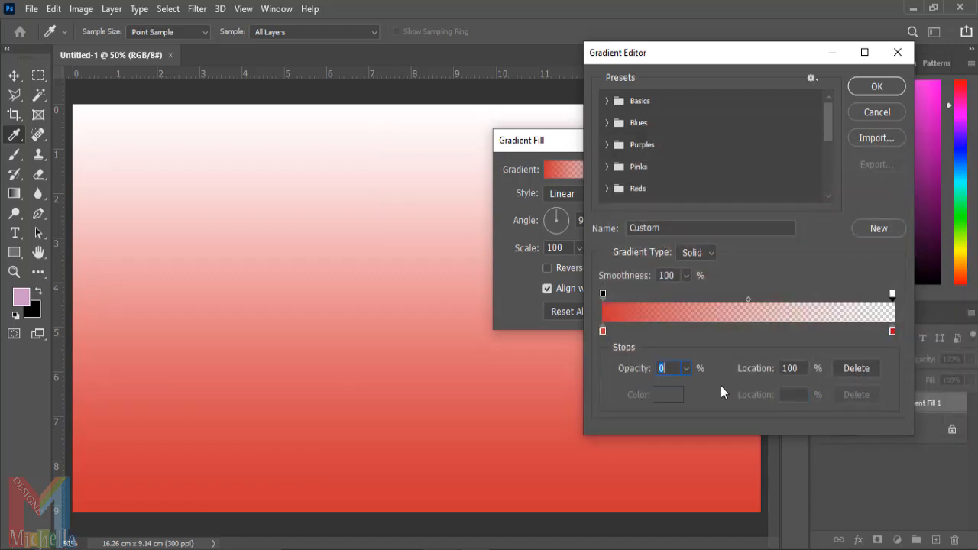
left_click(686, 368)
left_click_drag(687, 387, 786, 389)
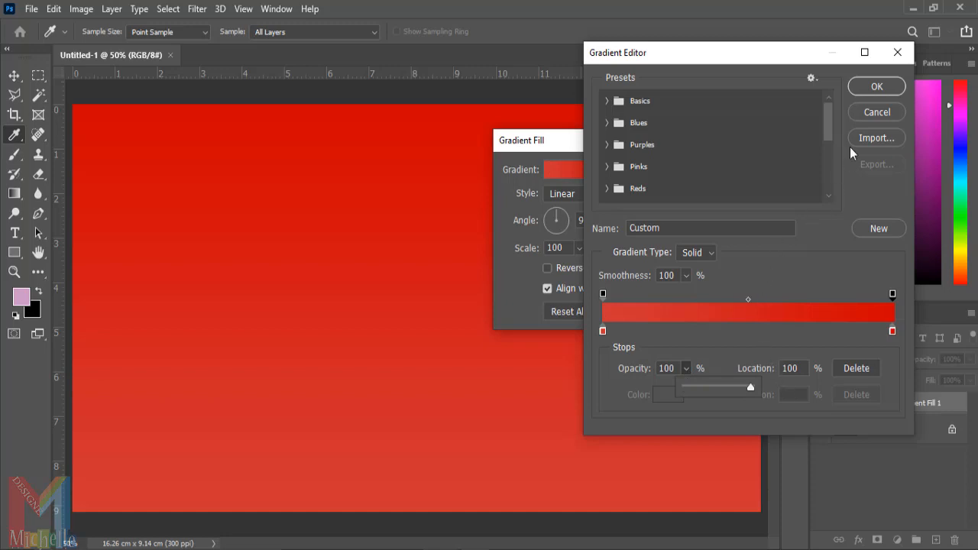
left_click(875, 88)
left_click(548, 230)
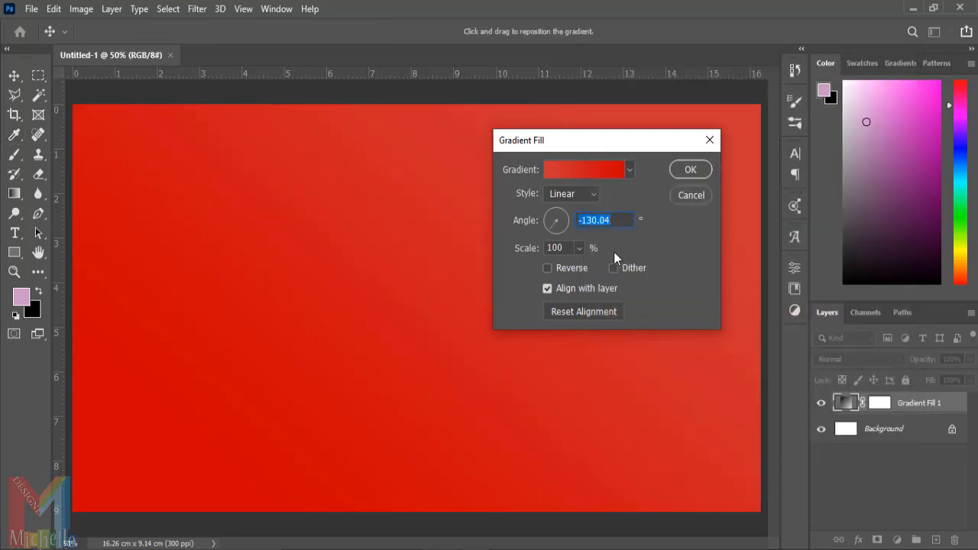
left_click(693, 169)
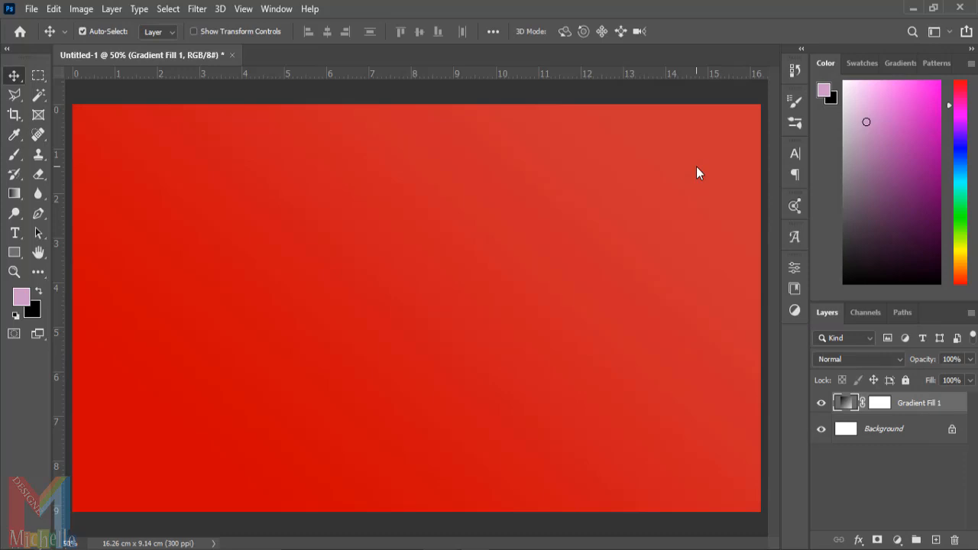
Draw a thin white crescent about 485 by 1083 px with the Pen tool, curving from the canvas's upper edge to its lower edge.
left_click(38, 215)
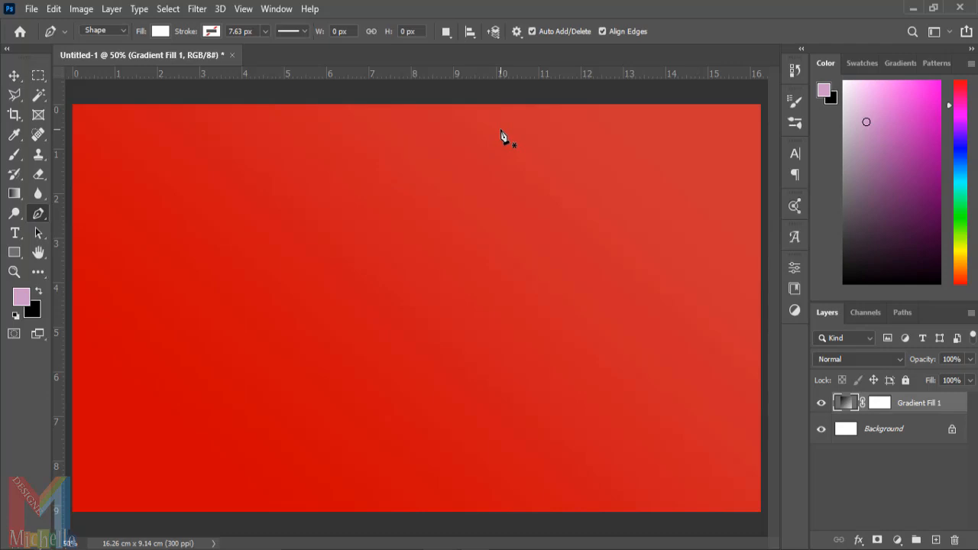
key("ctrl+minus")
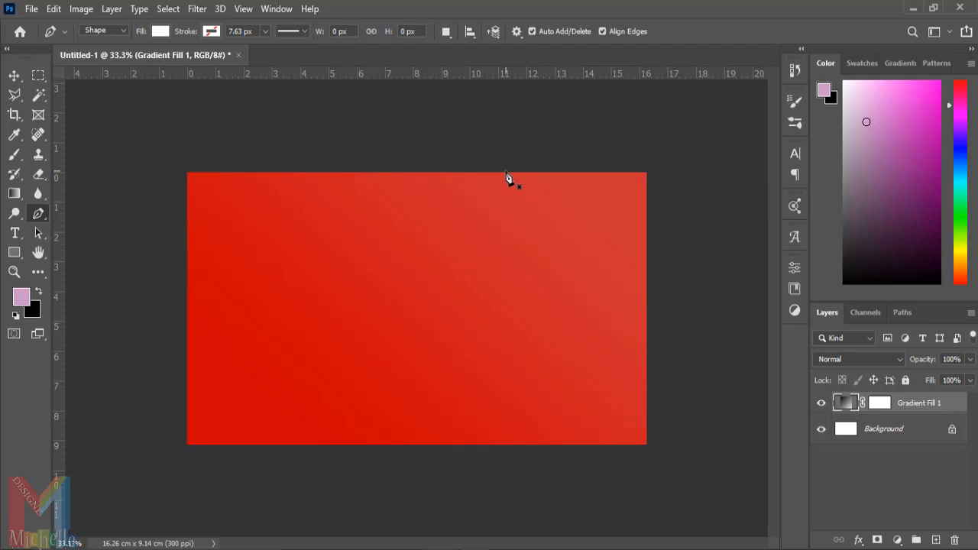
left_click(506, 173)
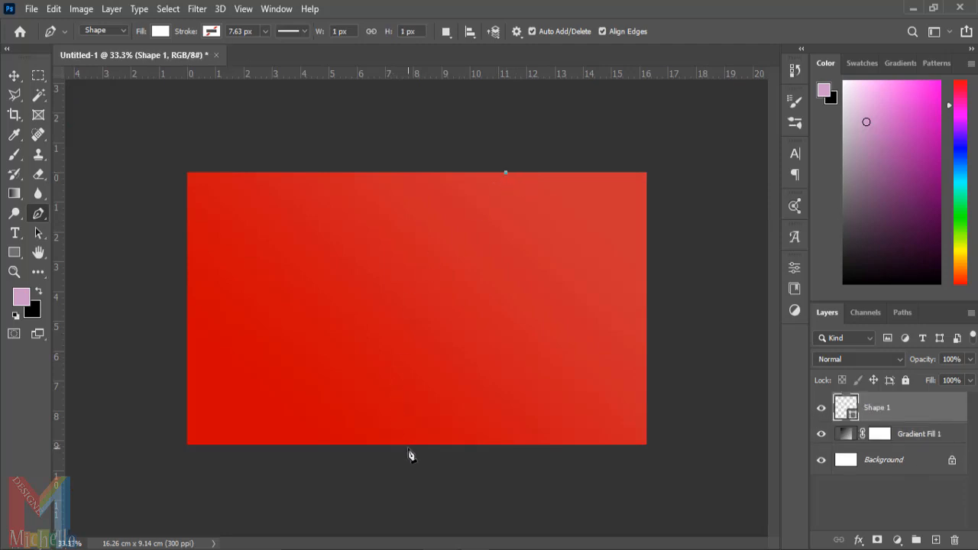
left_click_drag(412, 446, 447, 535)
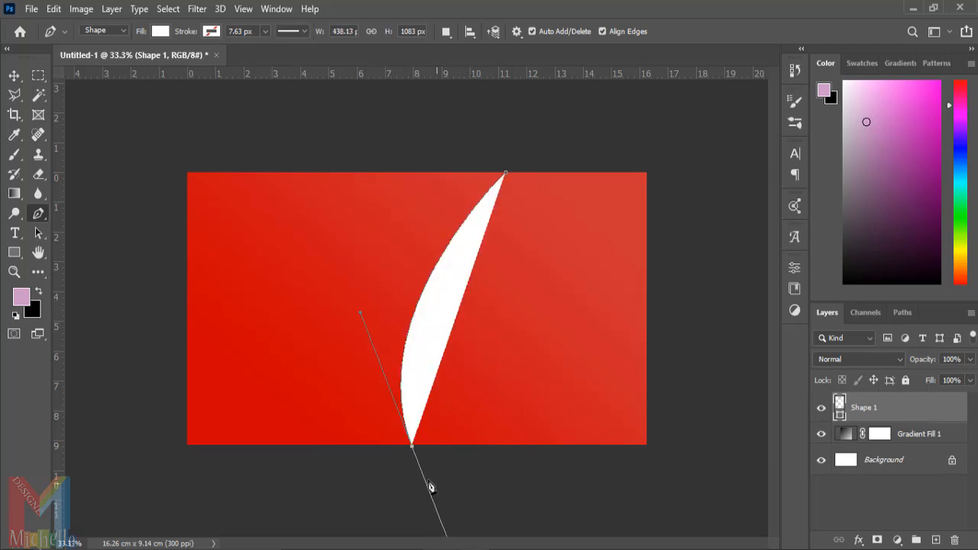
left_click(412, 447)
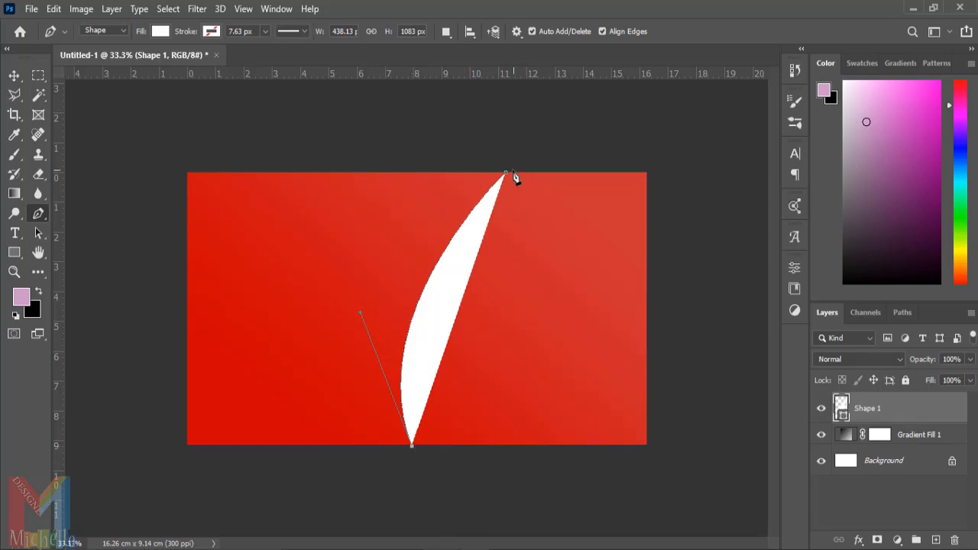
left_click_drag(506, 176, 618, 83)
key("ctrl+z")
left_click_drag(506, 173, 692, 36)
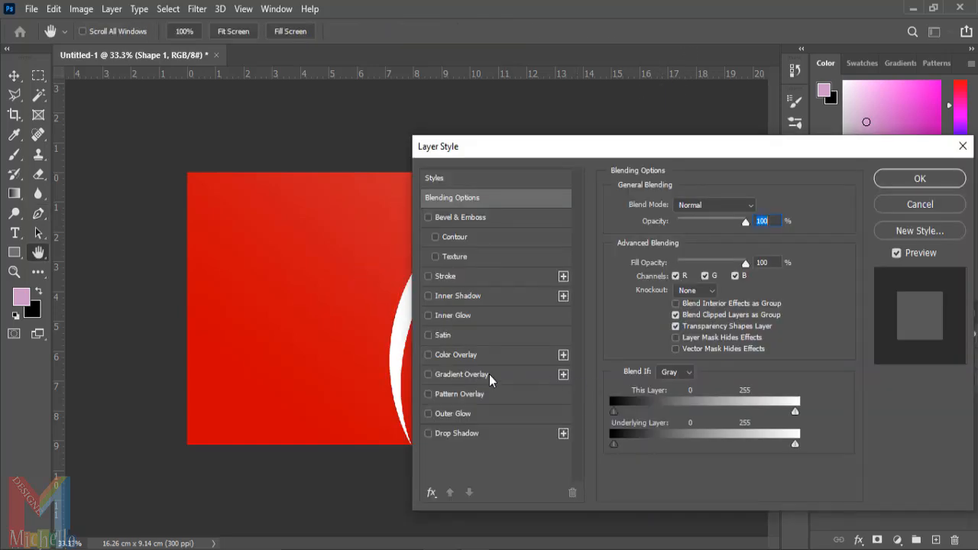
Apply a blue-to-orange linear gradient overlay to the crescent at an angle of 98°.
left_click(490, 375)
left_click_drag(773, 235, 771, 235)
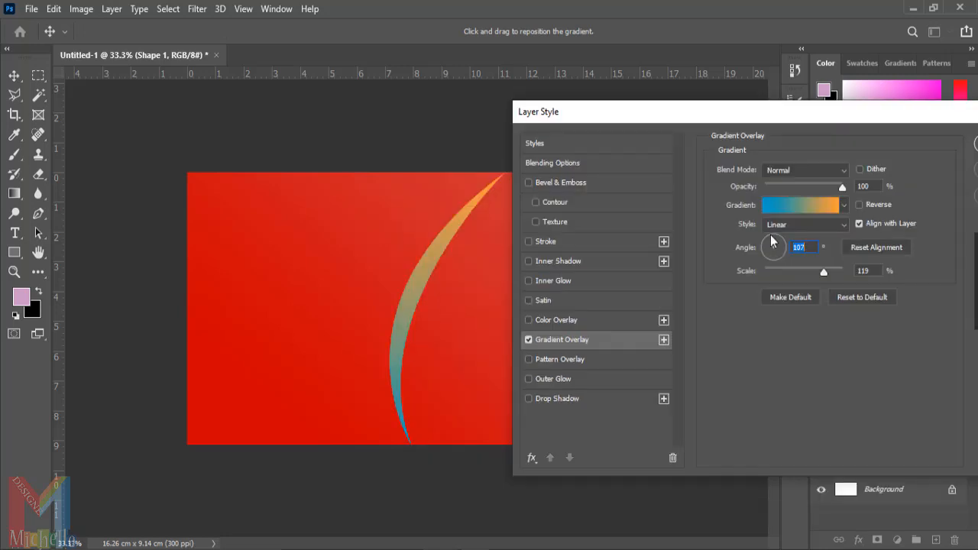
left_click_drag(774, 242, 776, 249)
left_click_drag(896, 116, 783, 120)
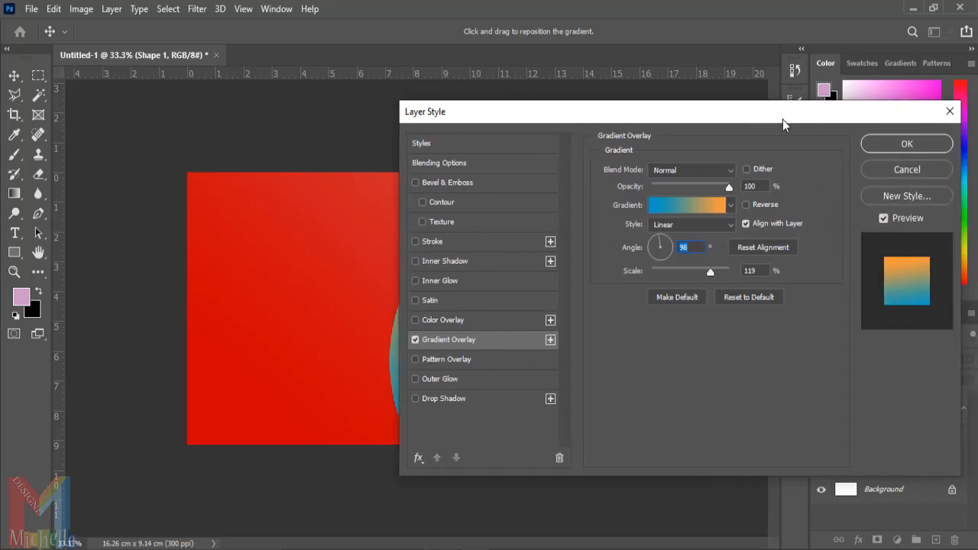
left_click(895, 145)
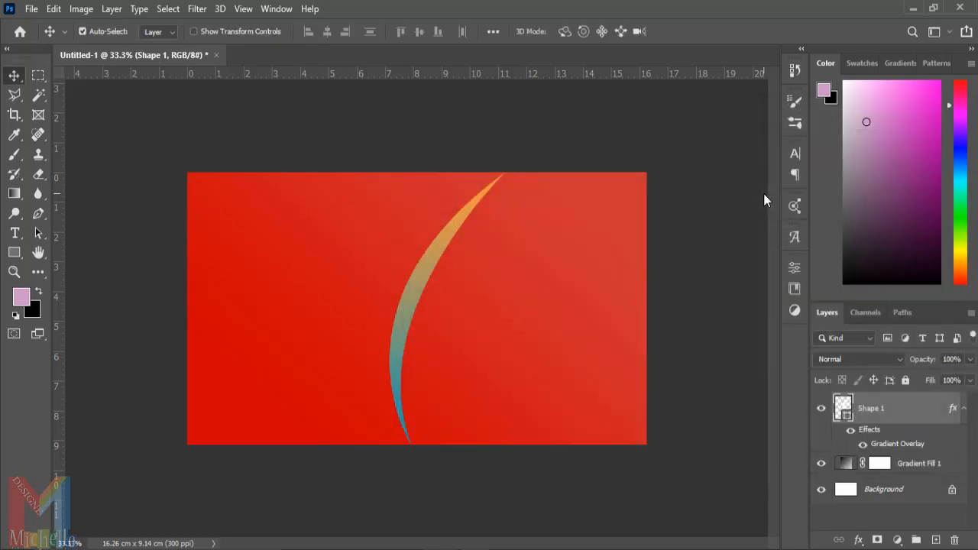
On a new layer, draw a white shape about 1325 by 1495 px, curving along the crescent and extending past the canvas's right side.
key("p")
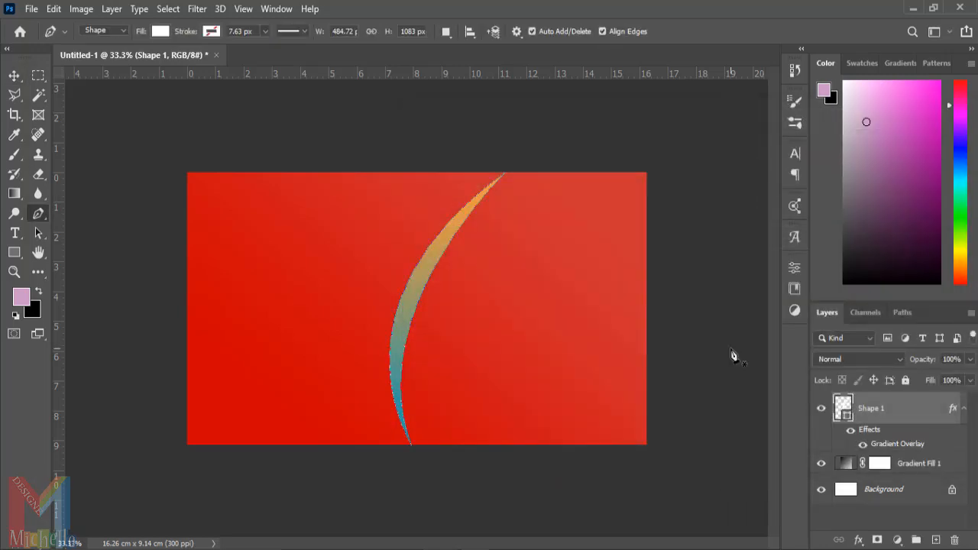
left_click(936, 540)
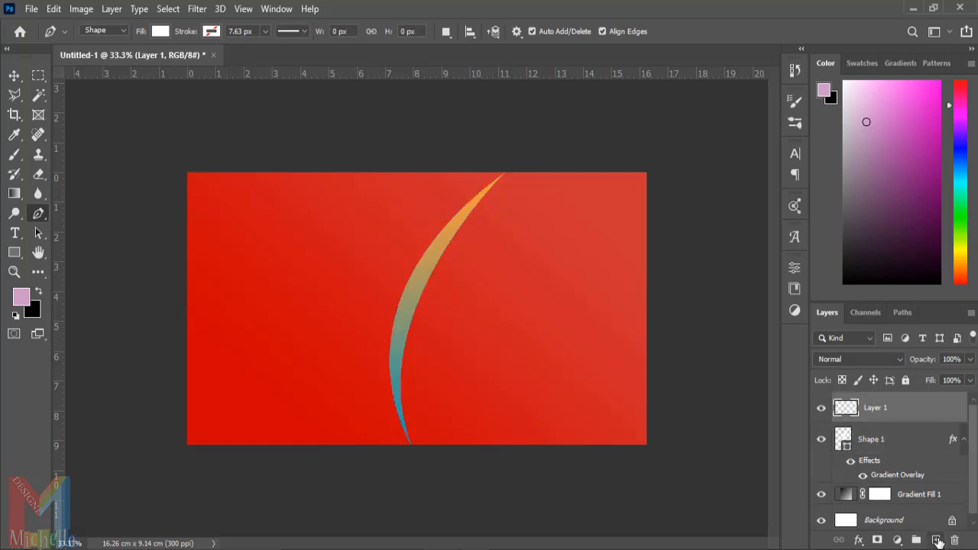
left_click(481, 175)
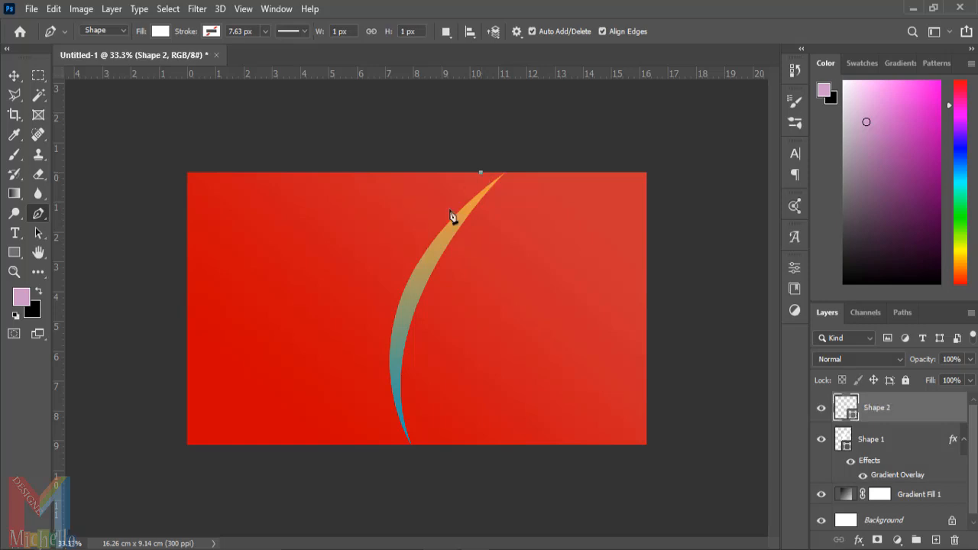
mouse_move(398, 443)
left_mouse_down()
mouse_move(443, 524)
mouse_move(421, 546)
mouse_move(434, 538)
left_mouse_up()
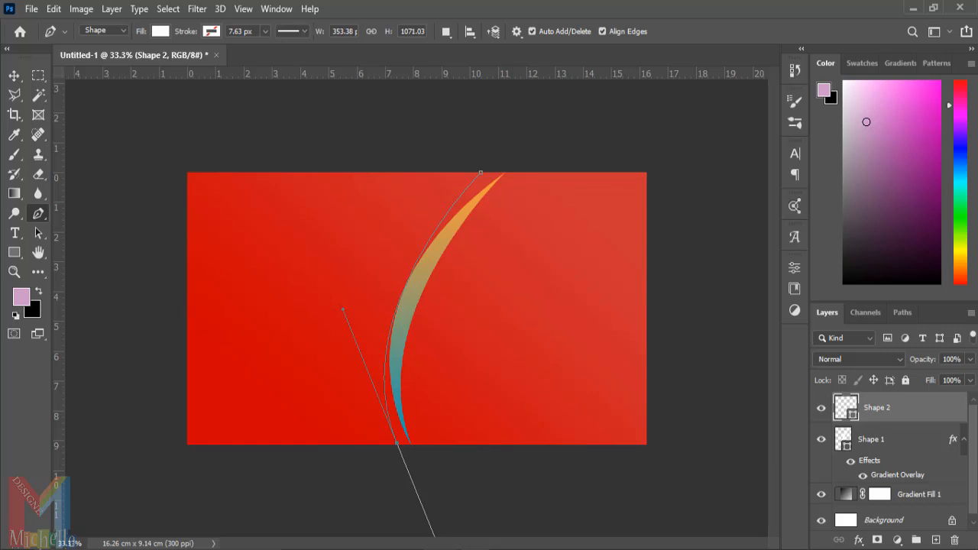
left_click_drag(543, 514, 652, 473)
left_click(652, 474)
left_click(701, 403)
left_click(702, 226)
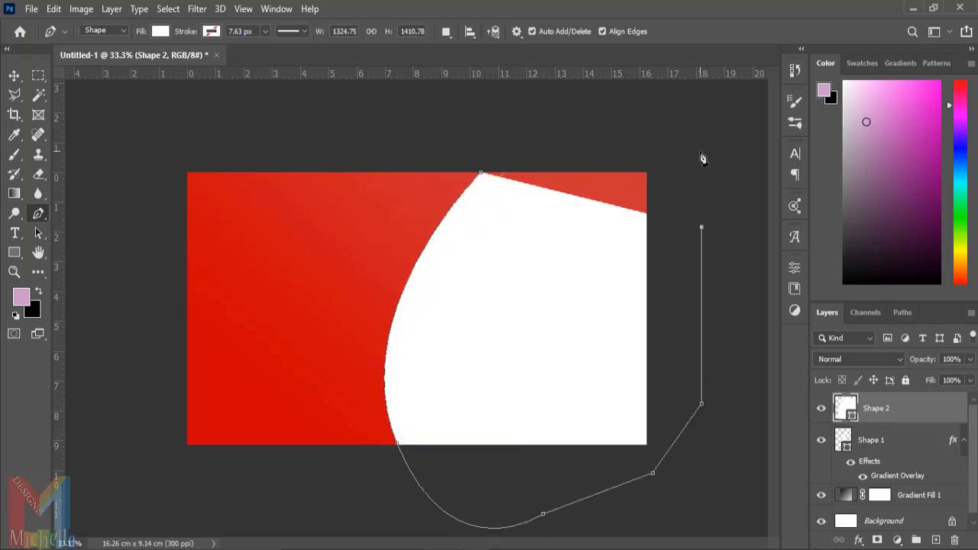
left_click(700, 150)
left_click_drag(481, 173, 481, 176)
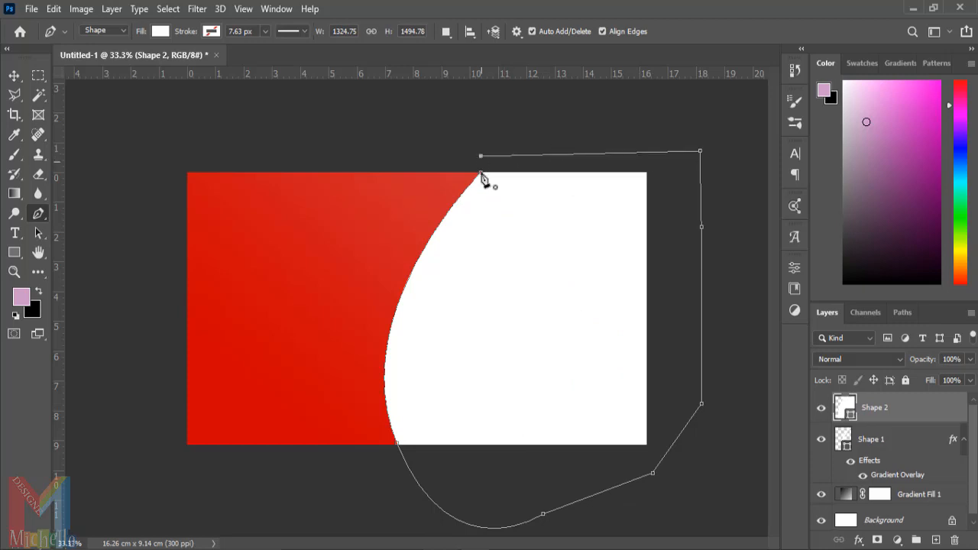
Move the Shape 2 layer directly below the Shape 1 layer in the stack.
left_click(15, 75)
left_click(109, 130)
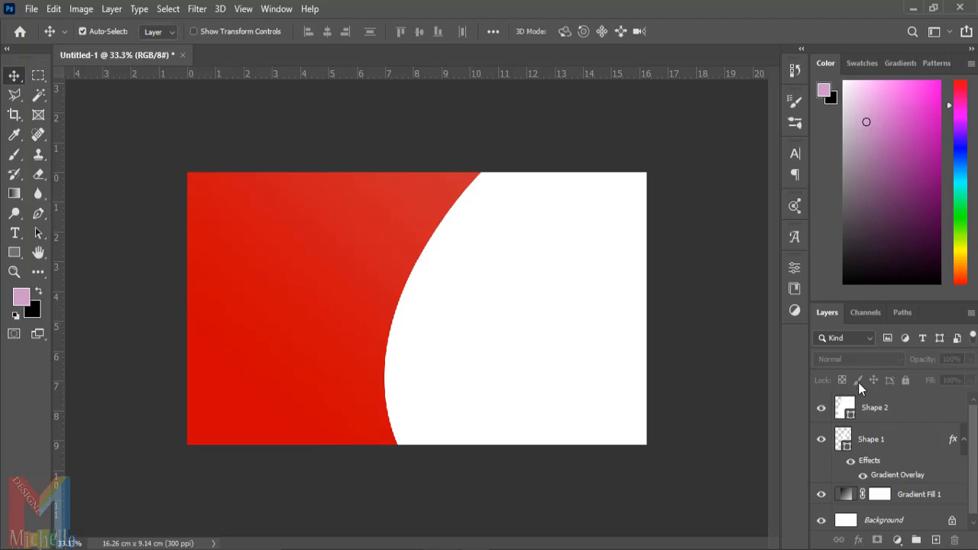
left_click_drag(883, 415, 883, 492)
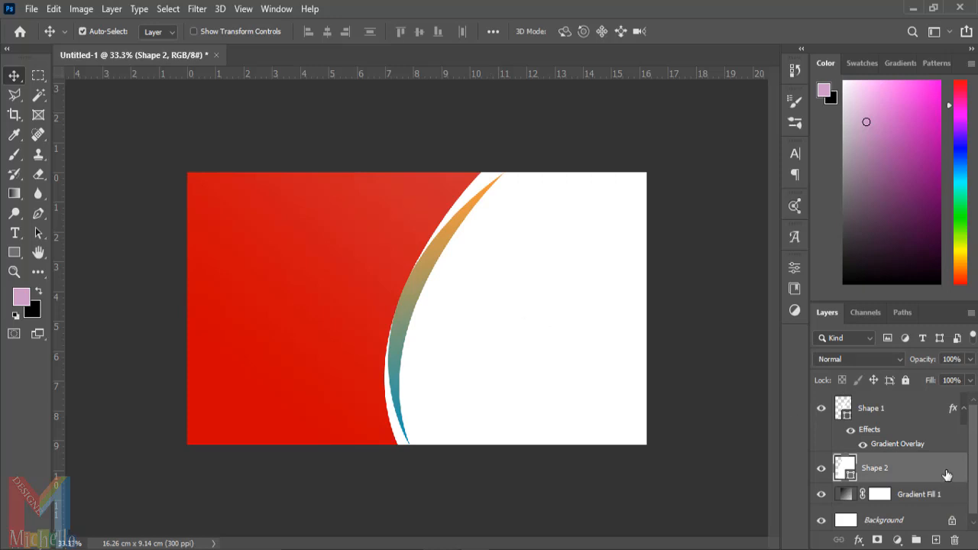
Scale the crescent to 104.07% so that its tips extend past the canvas's upper and lower edges.
left_click(403, 357)
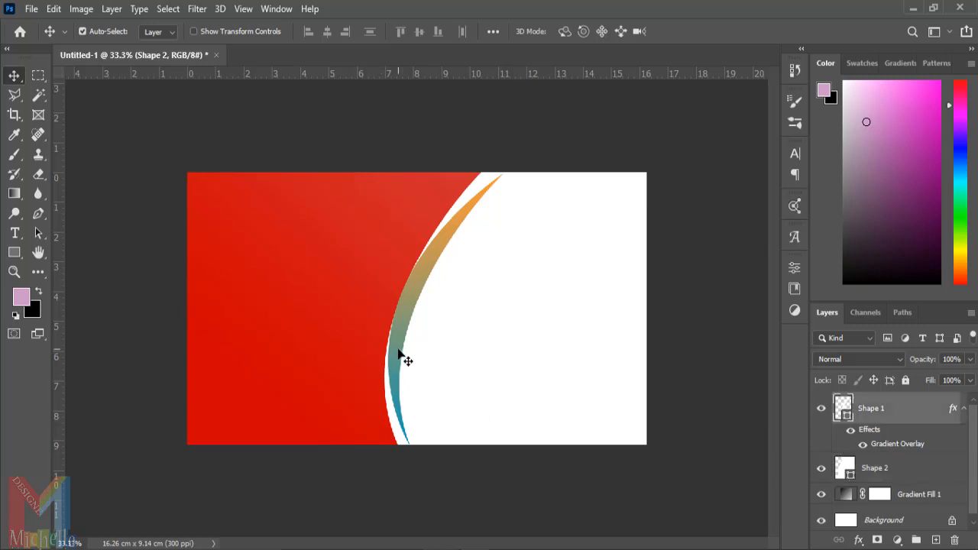
key("ctrl+t")
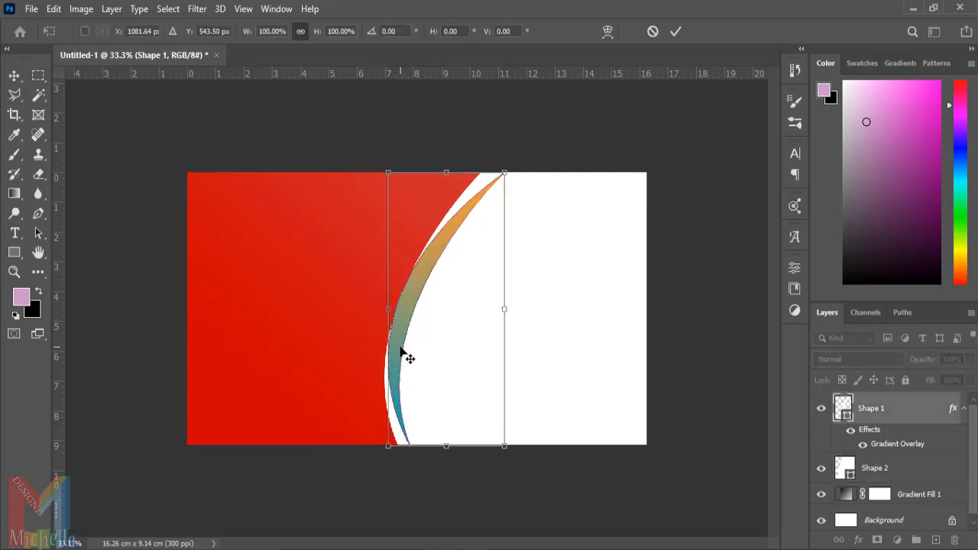
left_click_drag(503, 168, 506, 167)
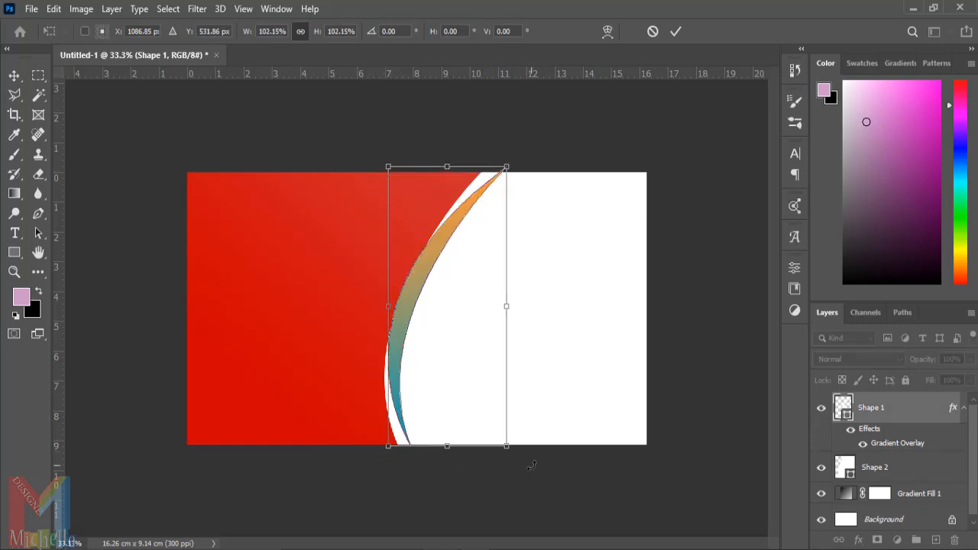
left_click_drag(506, 447, 510, 451)
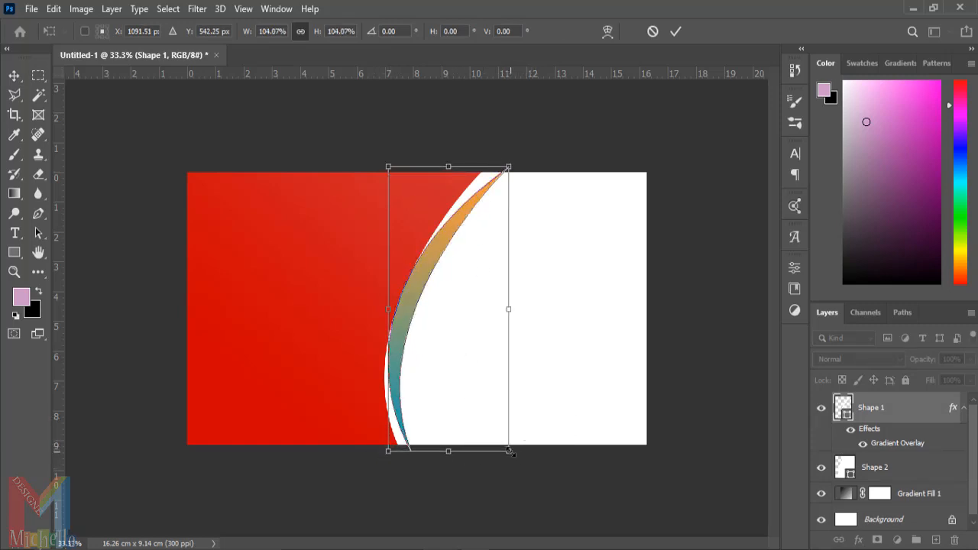
left_click(676, 30)
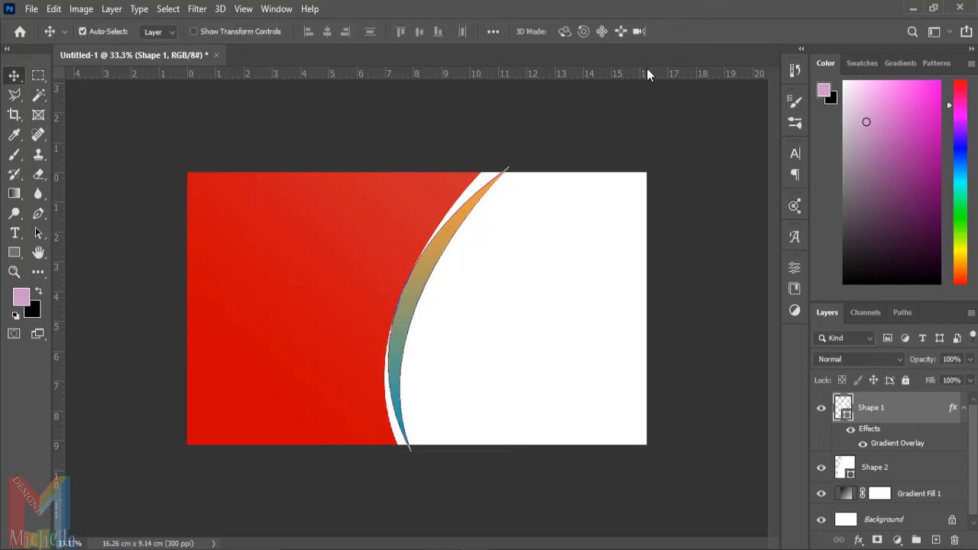
left_click(99, 142)
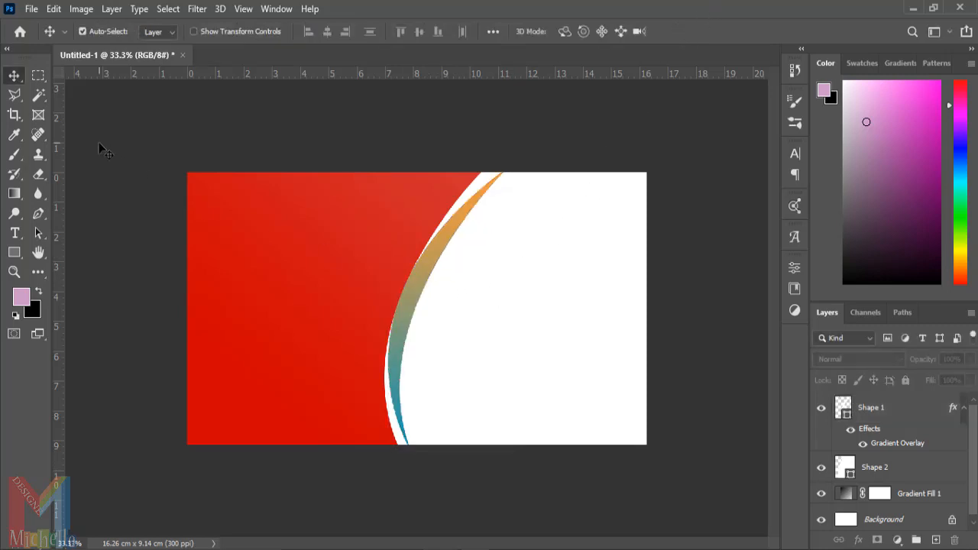
Add a gradient overlay to the large white shape and open its gradient for editing.
left_click(593, 305)
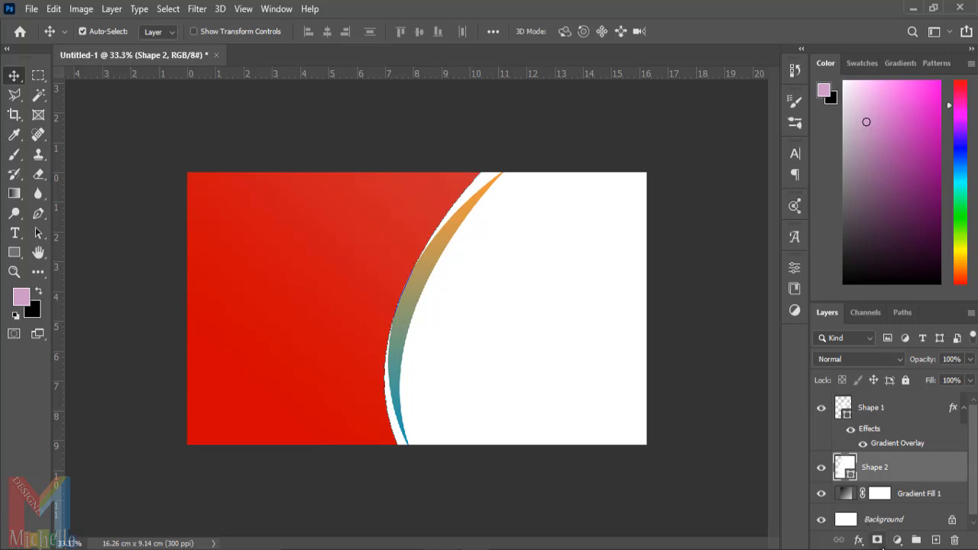
left_click(897, 539)
left_click(794, 531)
double_click(927, 472)
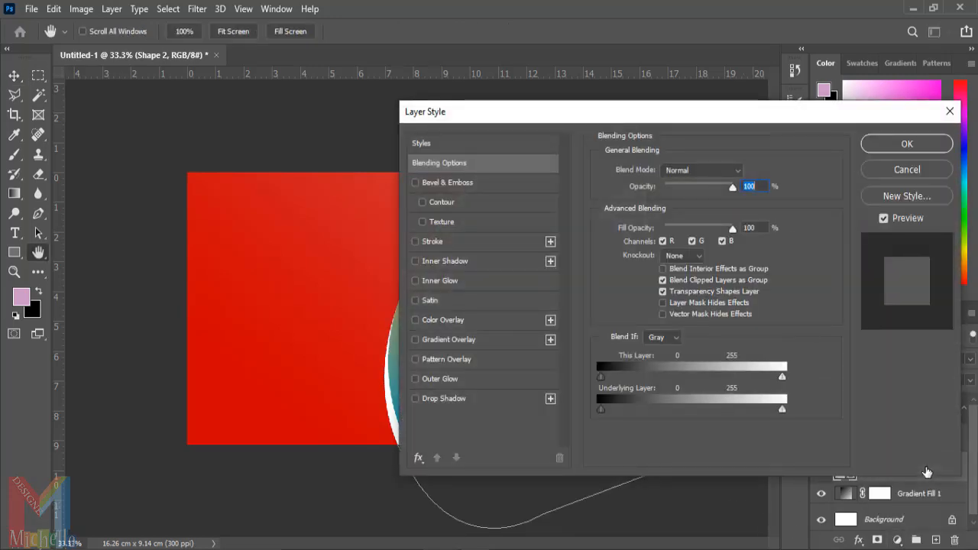
left_click(457, 339)
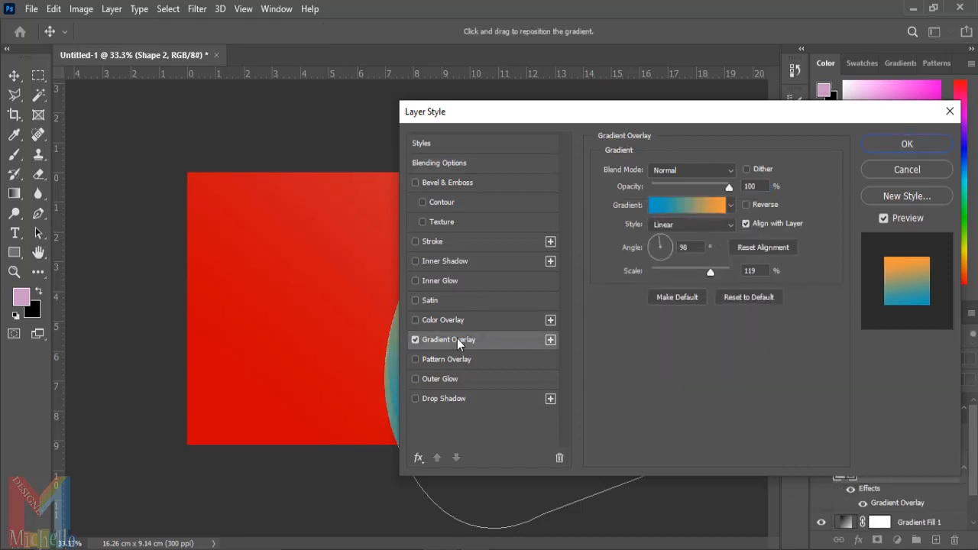
left_click(684, 204)
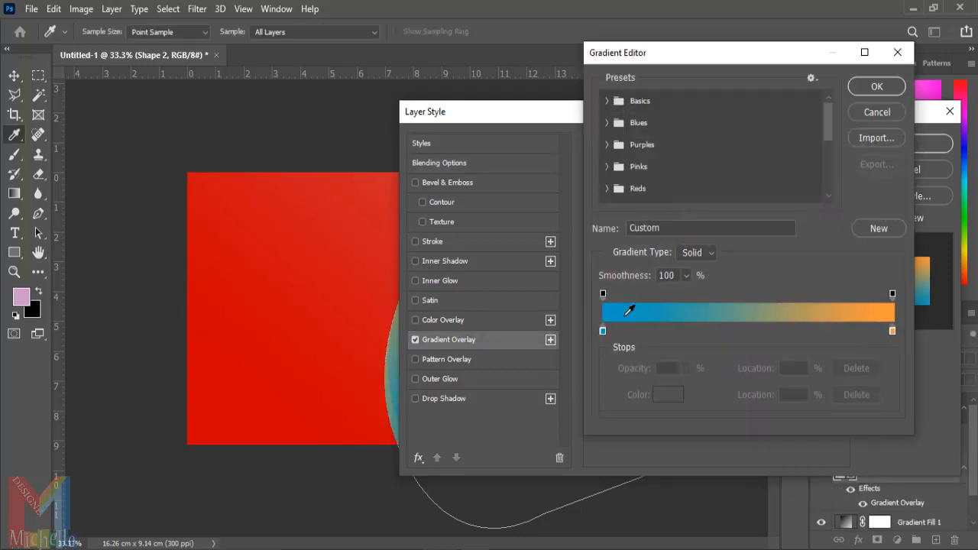
left_click(603, 332)
double_click(603, 332)
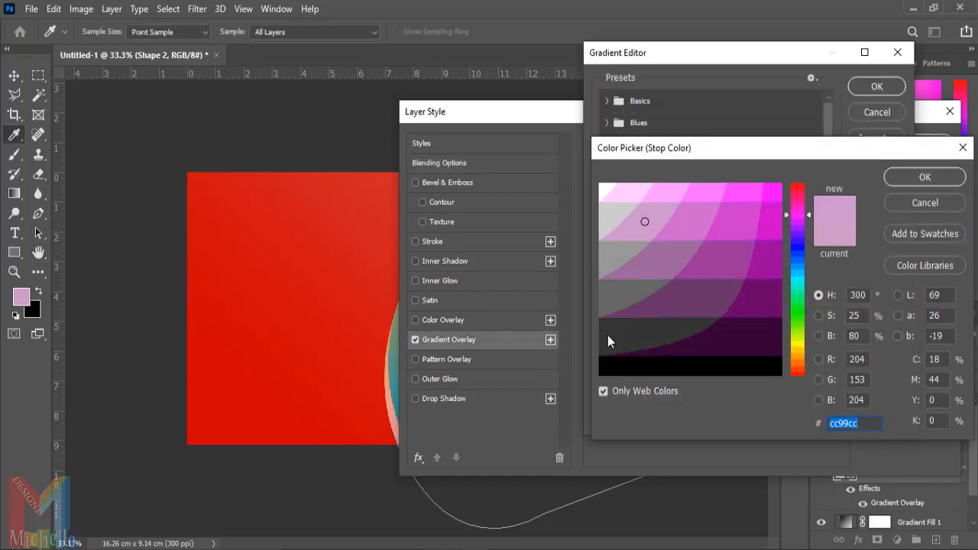
left_click(916, 203)
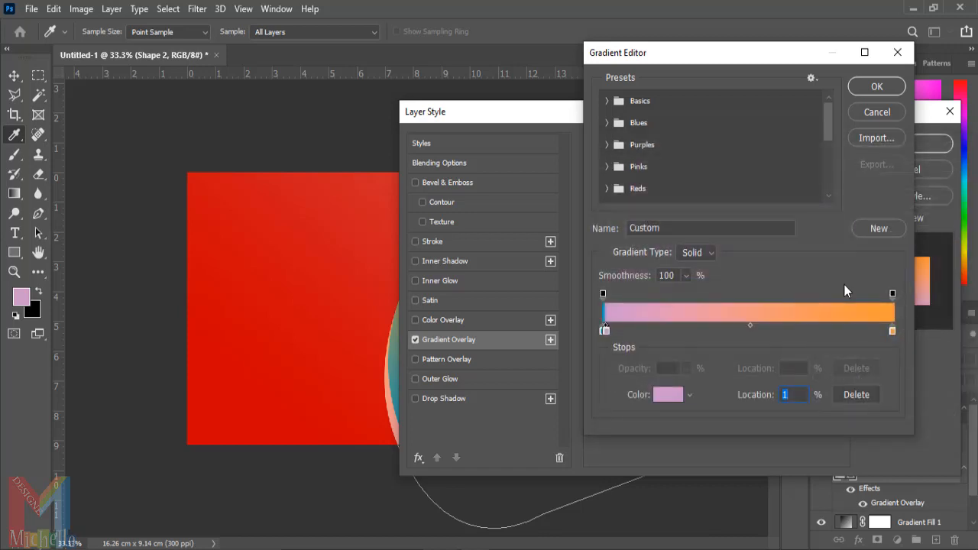
key("BackSpace")
Set the gradient overlay's start stop to the copied bright pink, RGB 238, 9, 121.
left_click(666, 395)
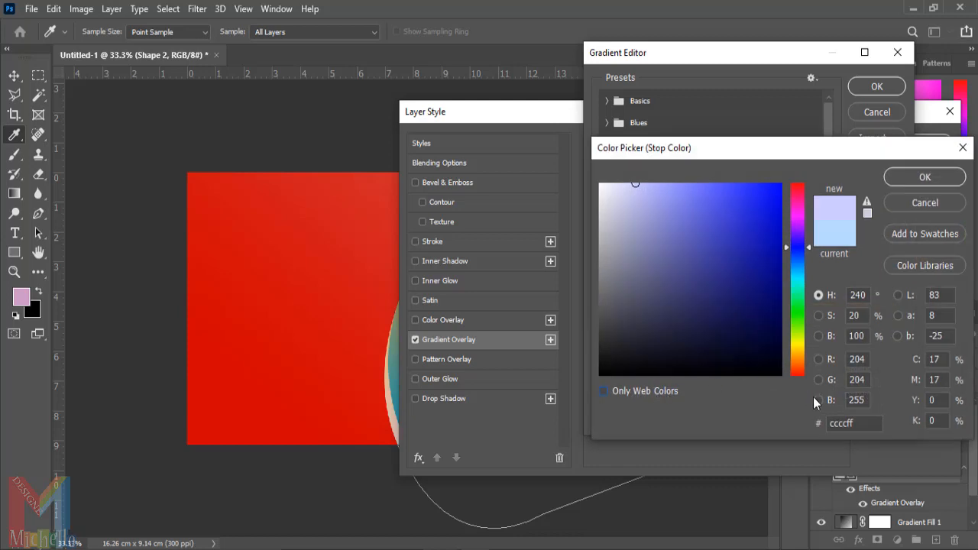
left_click_drag(859, 423, 830, 424)
right_click(835, 425)
left_click(850, 281)
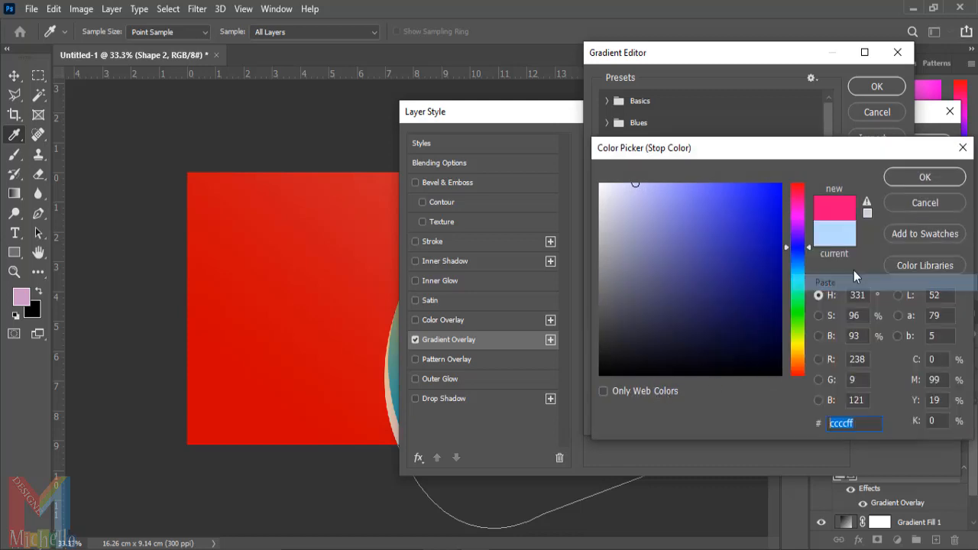
left_click(914, 181)
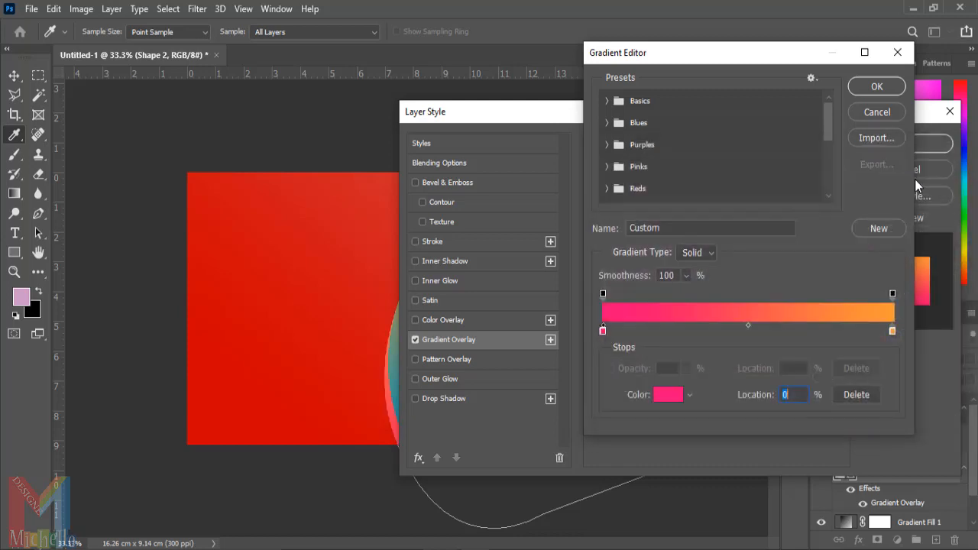
Set the gradient's end stop at 100% to the copied deep orange and apply the gradient overlay.
left_click(891, 333)
left_click(667, 401)
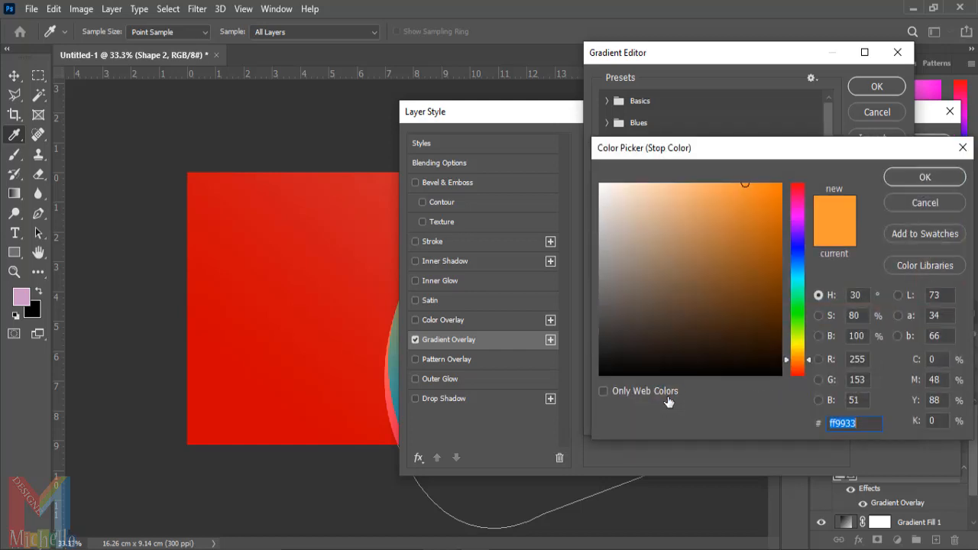
right_click(827, 425)
left_click(844, 282)
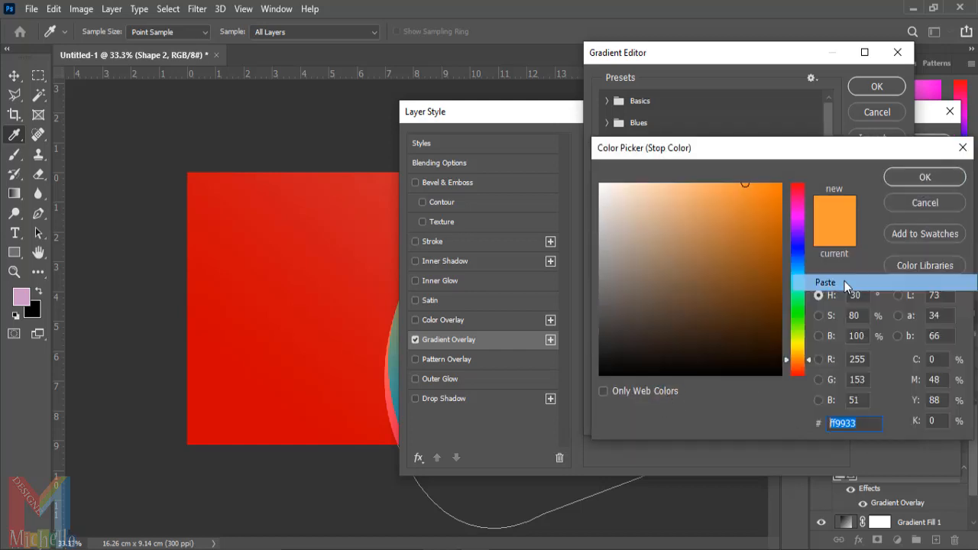
left_click(922, 181)
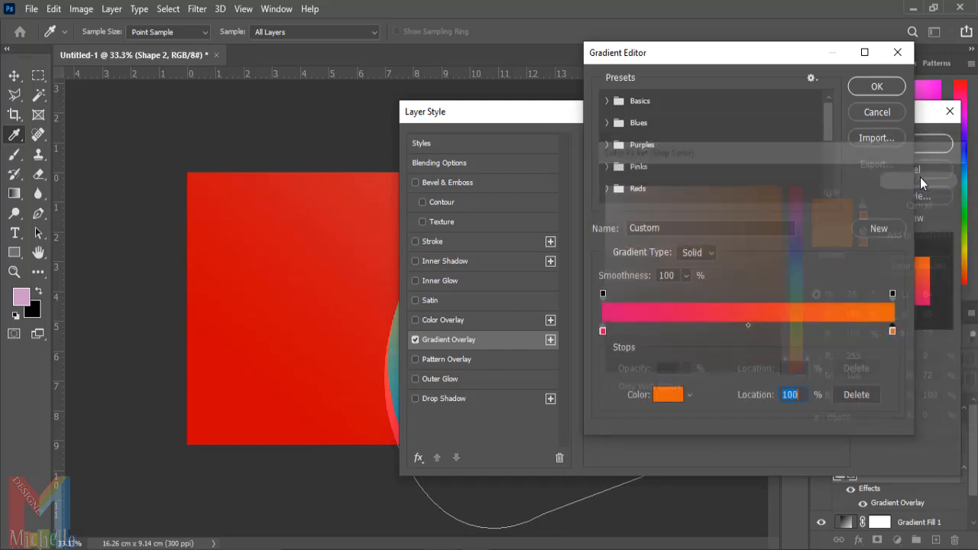
left_click(872, 90)
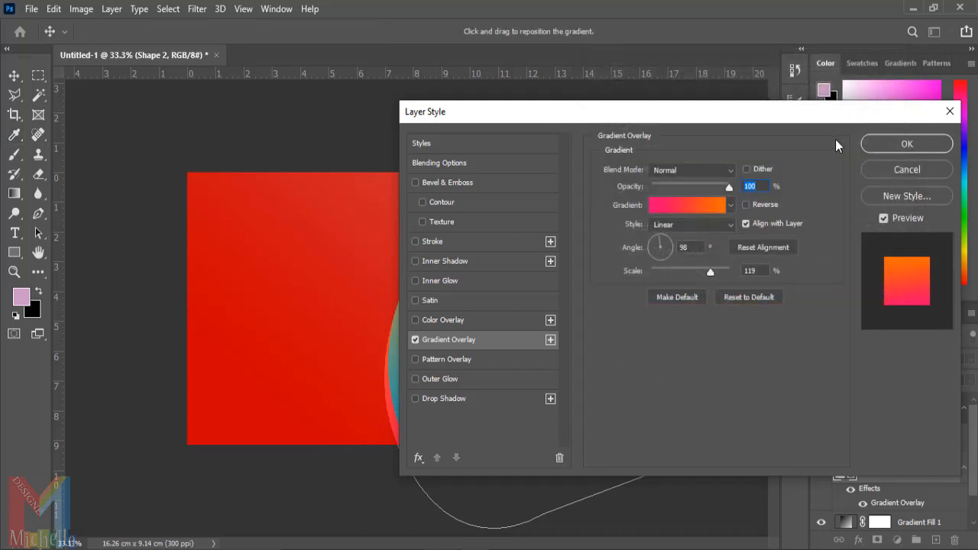
left_click(901, 144)
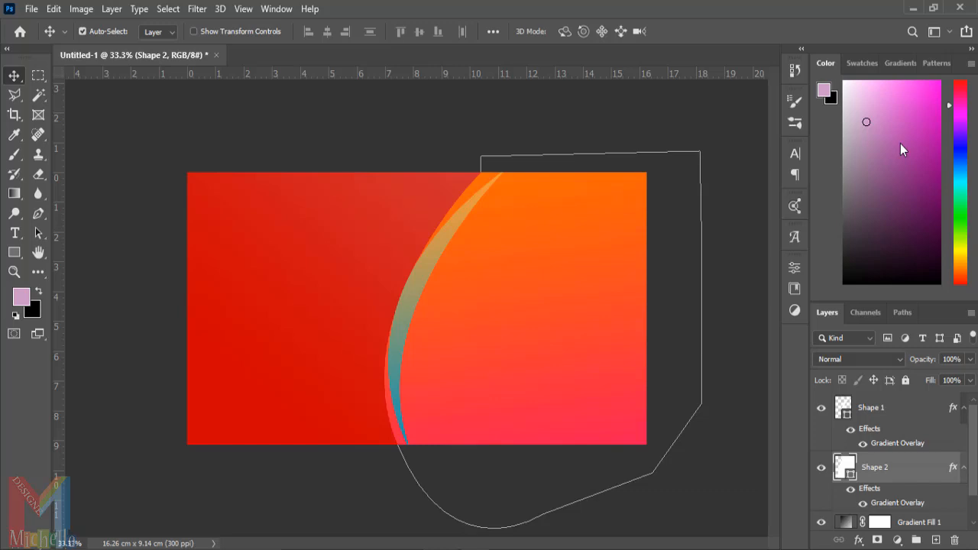
On a new layer, draw a white shape about 1202 by 1489 px along the crescent's inner curve, extending past the canvas's right side.
key("p")
left_click(839, 417)
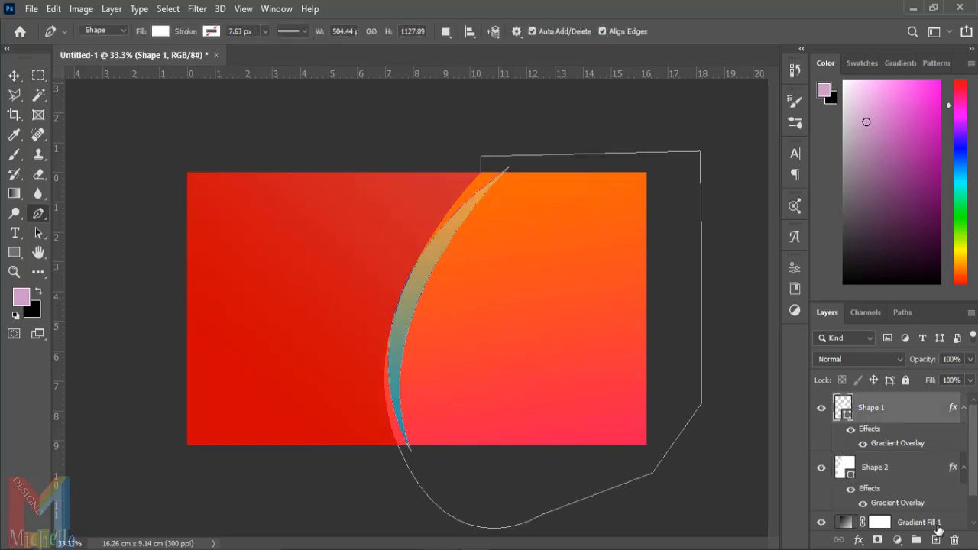
left_click(936, 540)
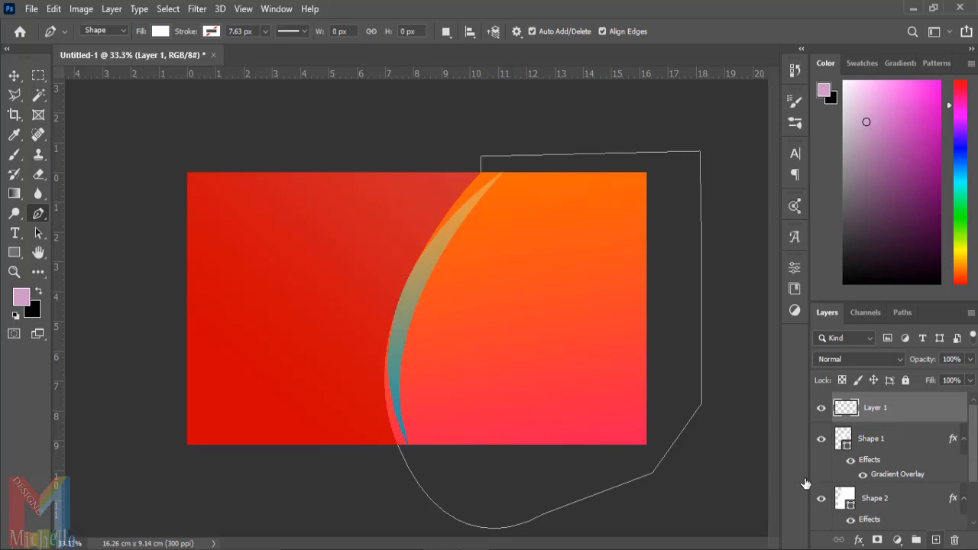
left_click(505, 167)
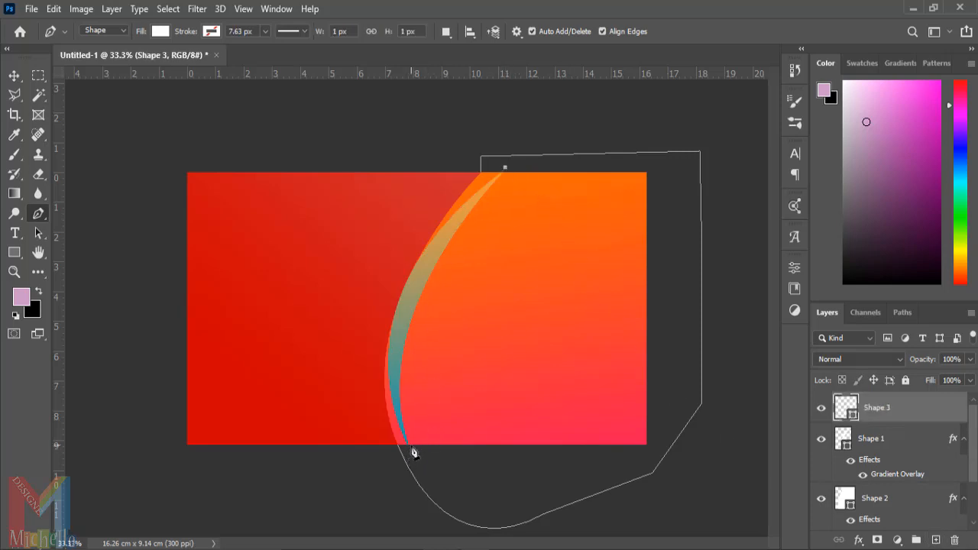
left_click_drag(408, 446, 452, 537)
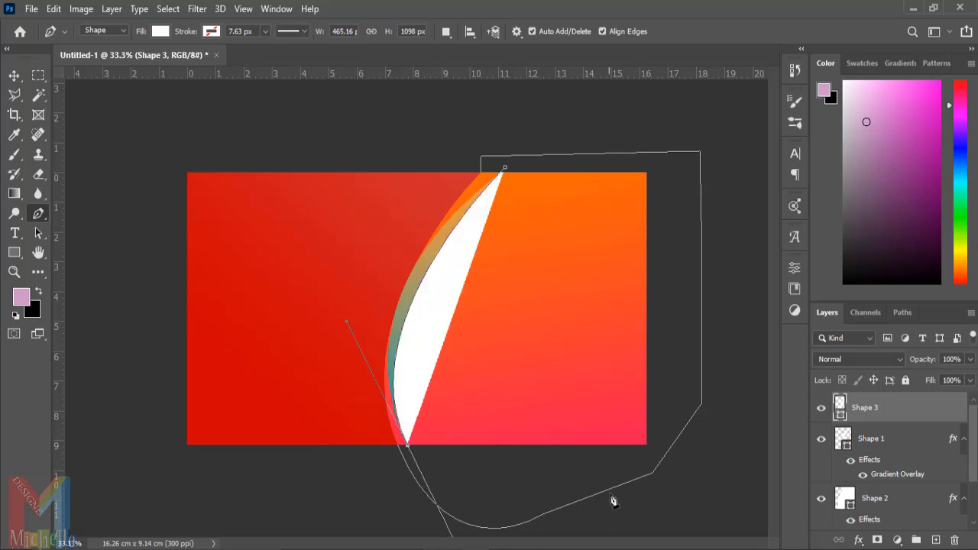
left_click(634, 465)
left_click(667, 426)
left_click(679, 349)
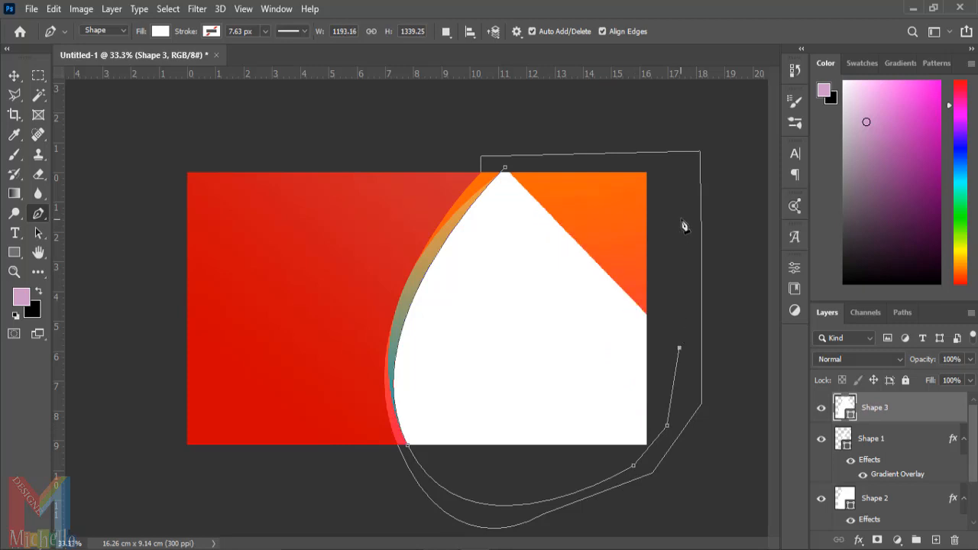
left_click(681, 218)
left_click(673, 129)
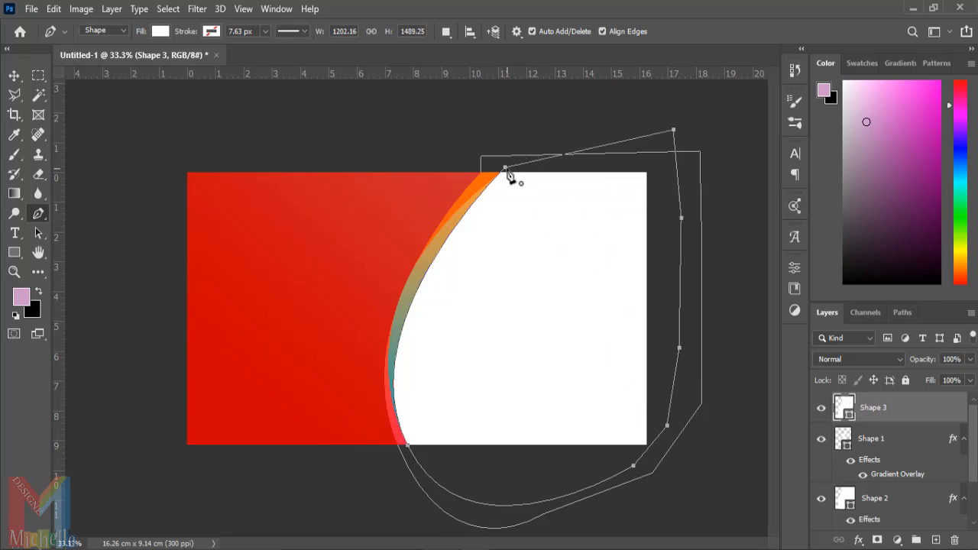
Move the Shape 3 layer between the Shape 1 and Shape 2 layers and deselect it.
left_click_drag(871, 417, 895, 480)
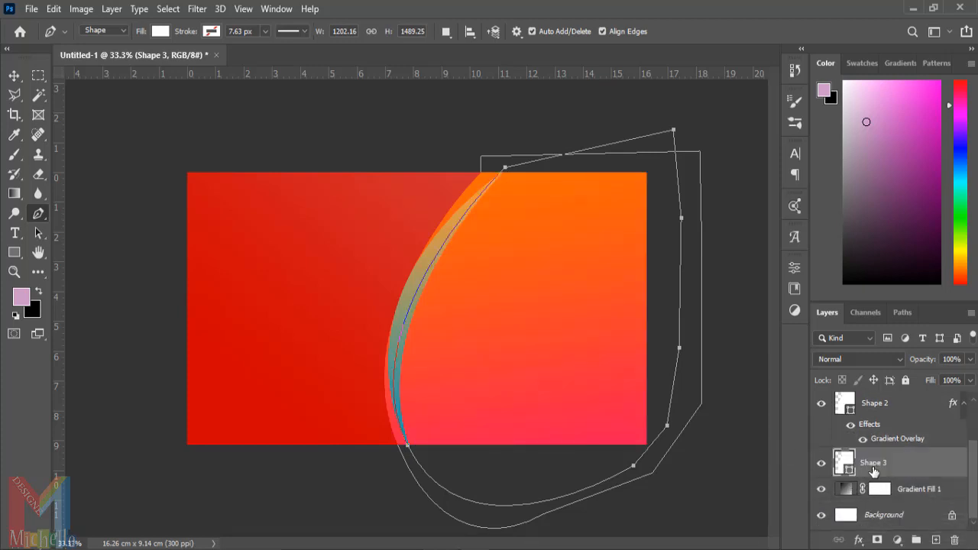
key("ctrl+z")
left_click_drag(884, 411, 894, 475)
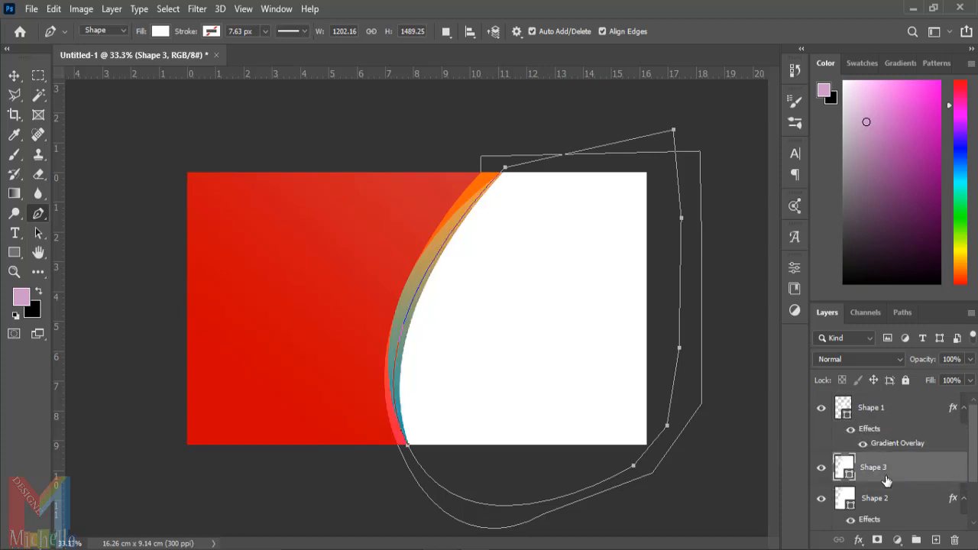
left_click(14, 75)
left_click(118, 148)
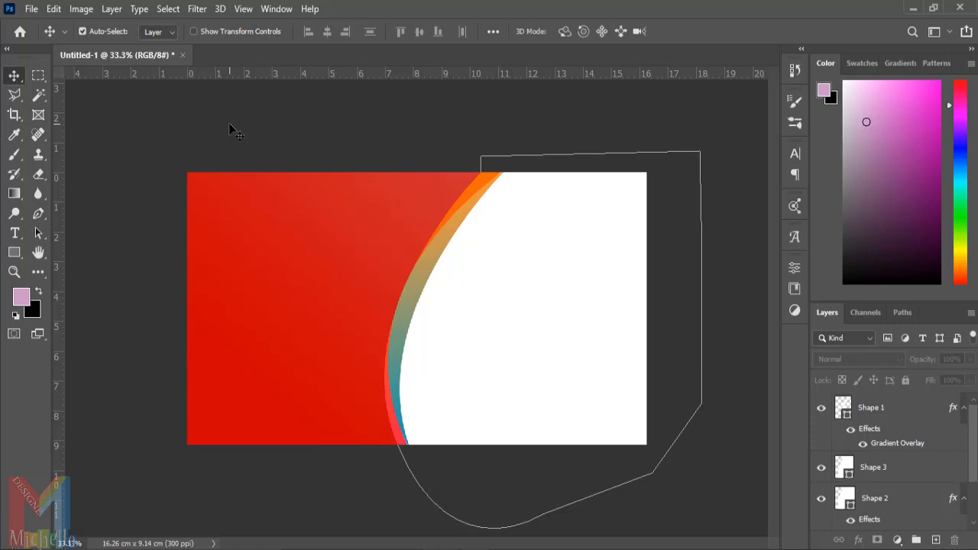
Place the "head phone" image from the headphone folder as an embedded object.
left_click(31, 8)
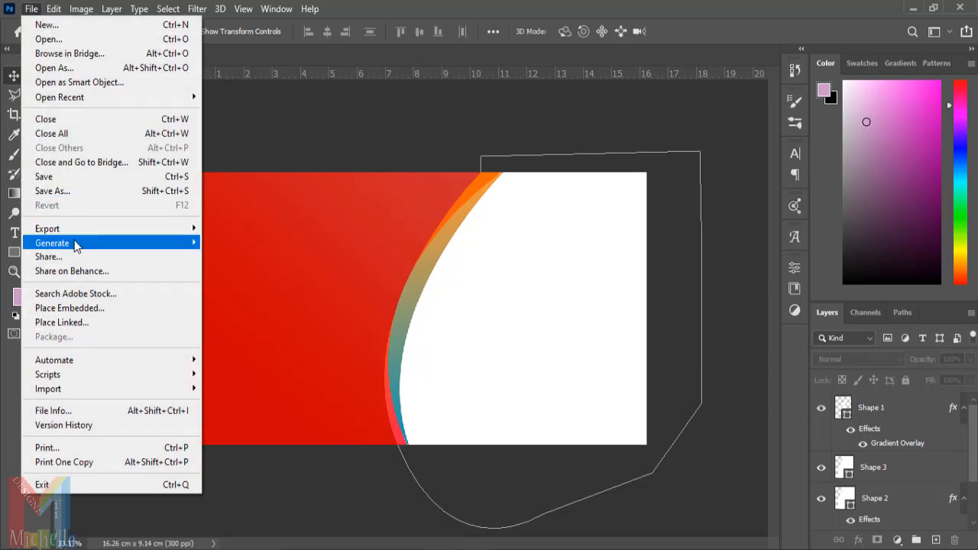
left_click(91, 308)
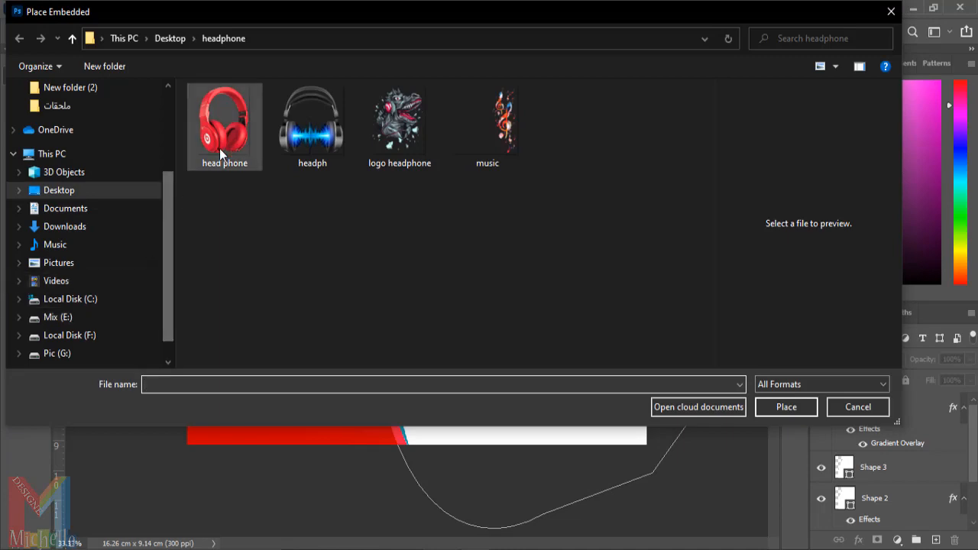
left_click(219, 148)
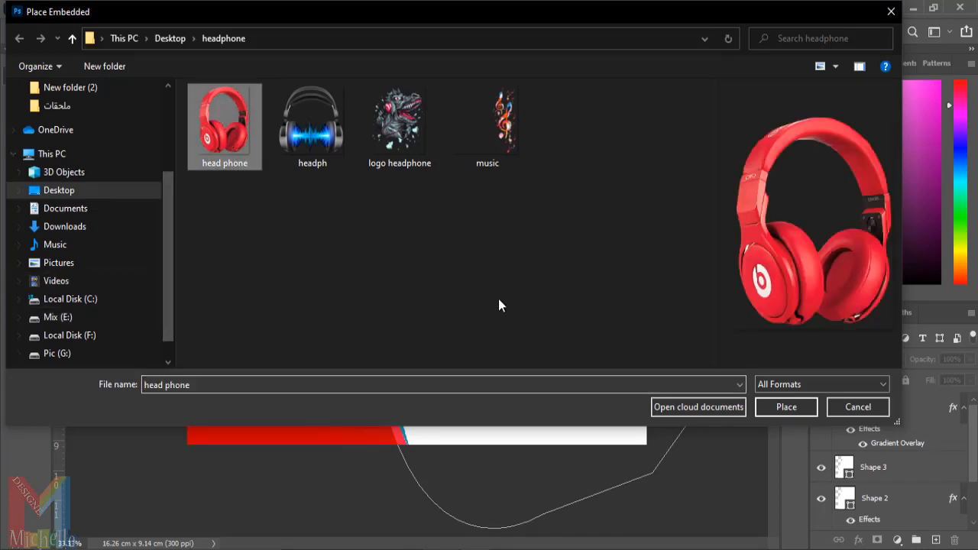
left_click(774, 402)
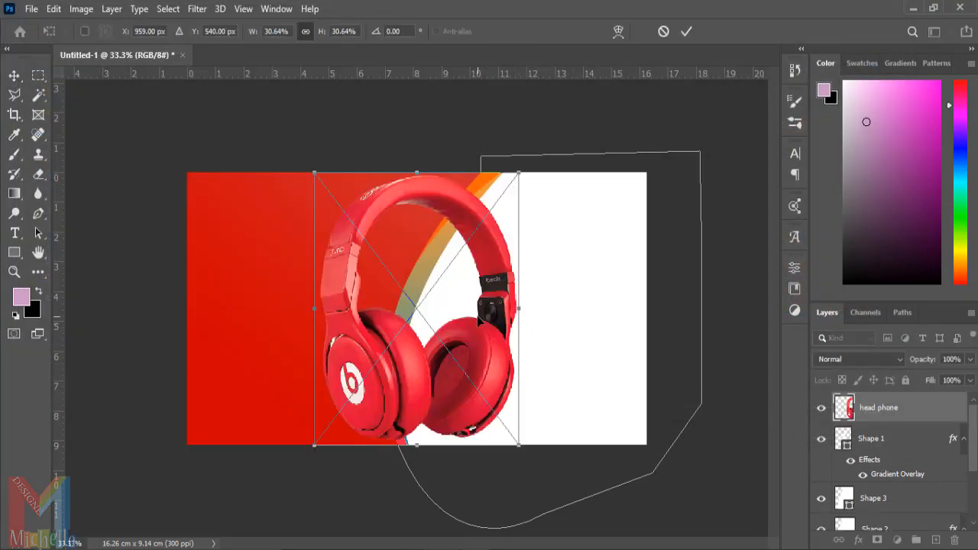
Move the headphone image over the white area and flip it horizontally.
left_click_drag(495, 332, 627, 344)
right_click(626, 345)
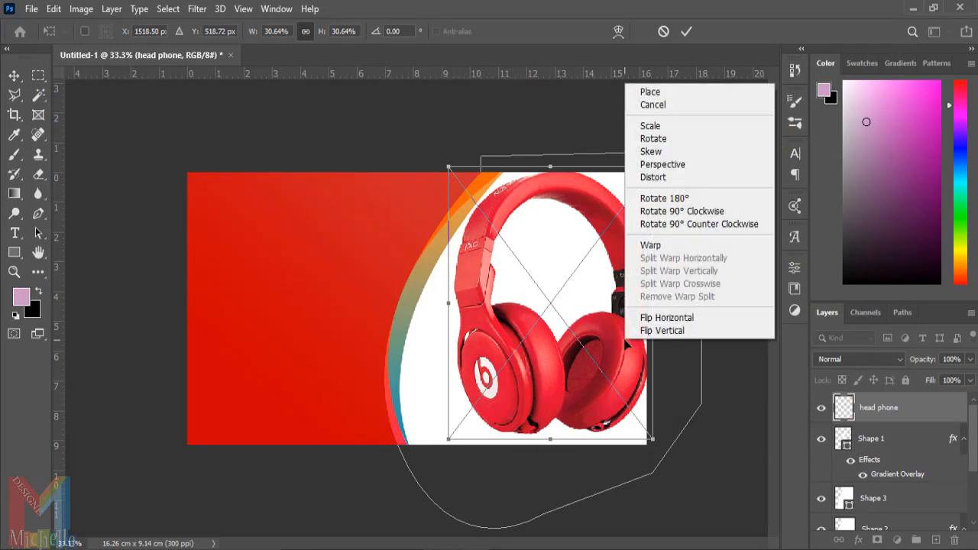
left_click(662, 318)
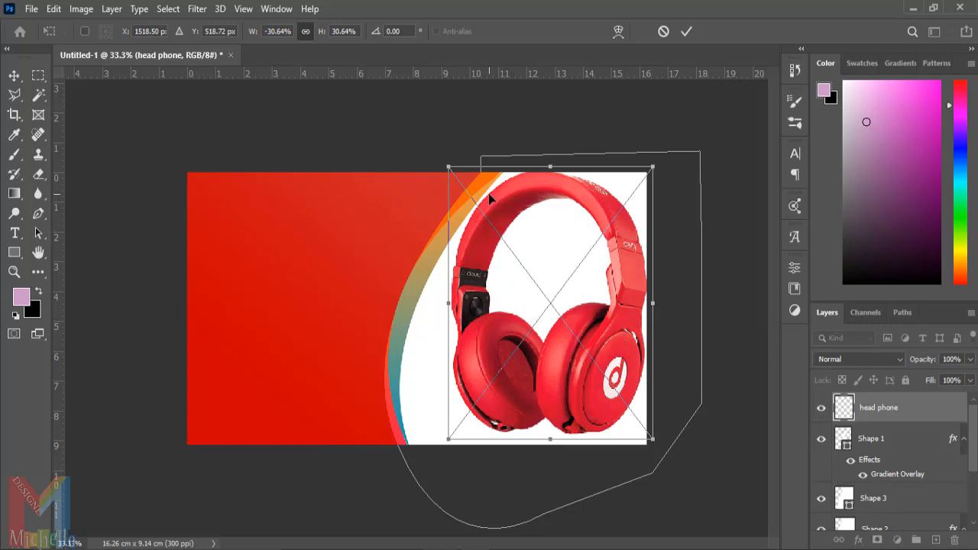
Scale the headphones to about 23.79%, tilt them about 9° clockwise and position them in the upper part of the white area.
left_click_drag(652, 168, 597, 242)
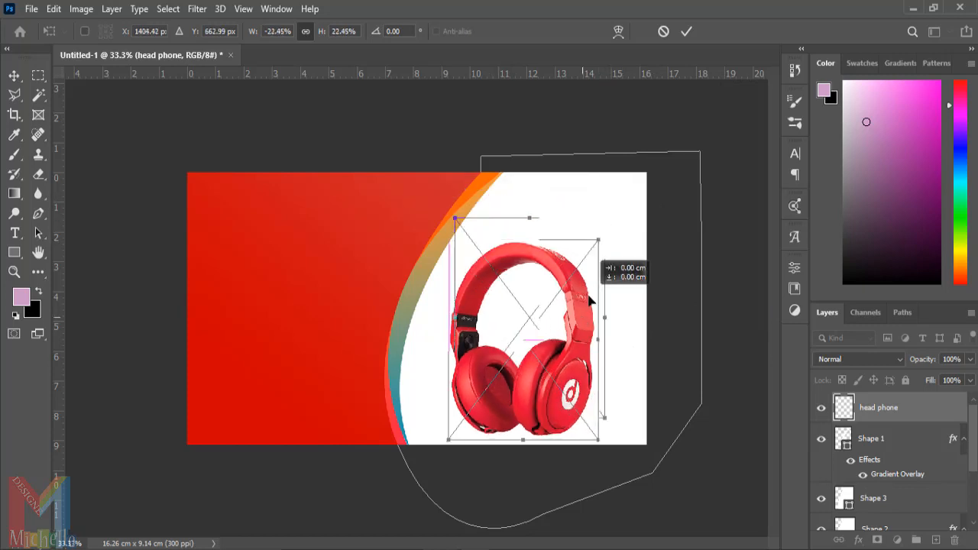
left_click_drag(590, 302, 604, 269)
left_click_drag(629, 394, 609, 409)
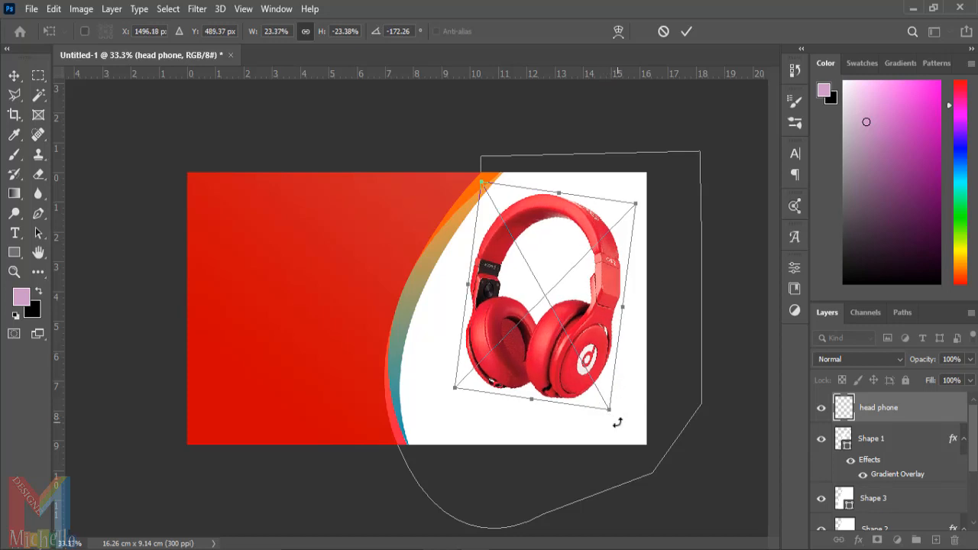
left_click_drag(618, 422, 613, 422)
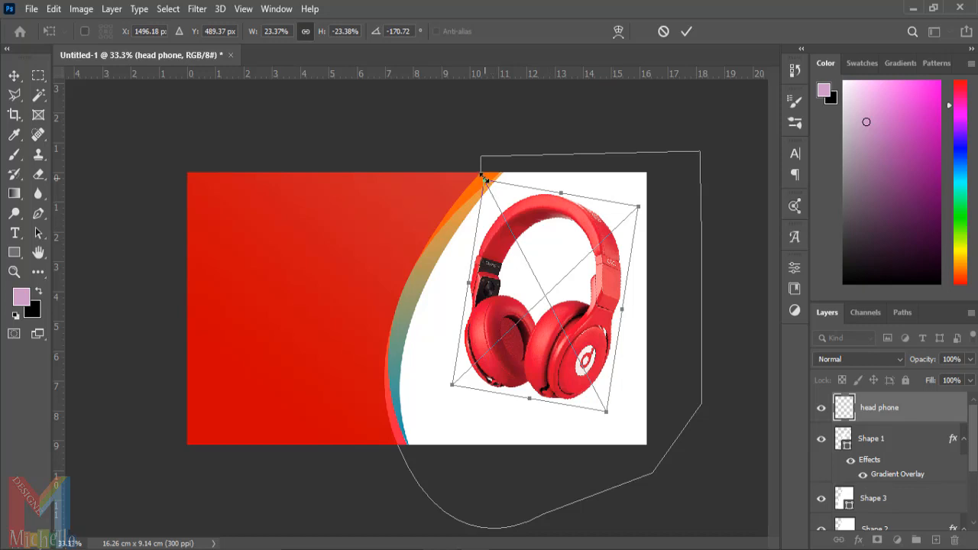
left_click_drag(484, 178, 482, 176)
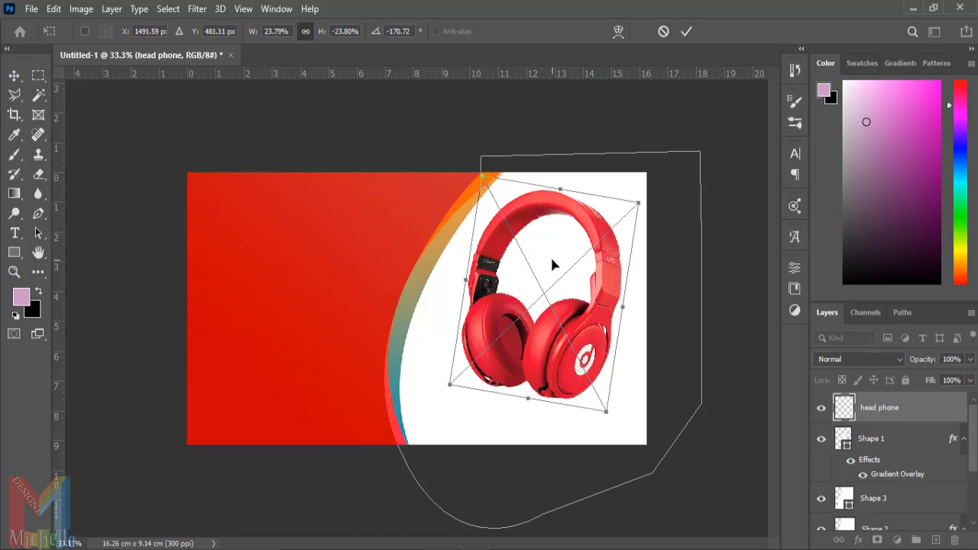
left_click_drag(596, 250, 603, 241)
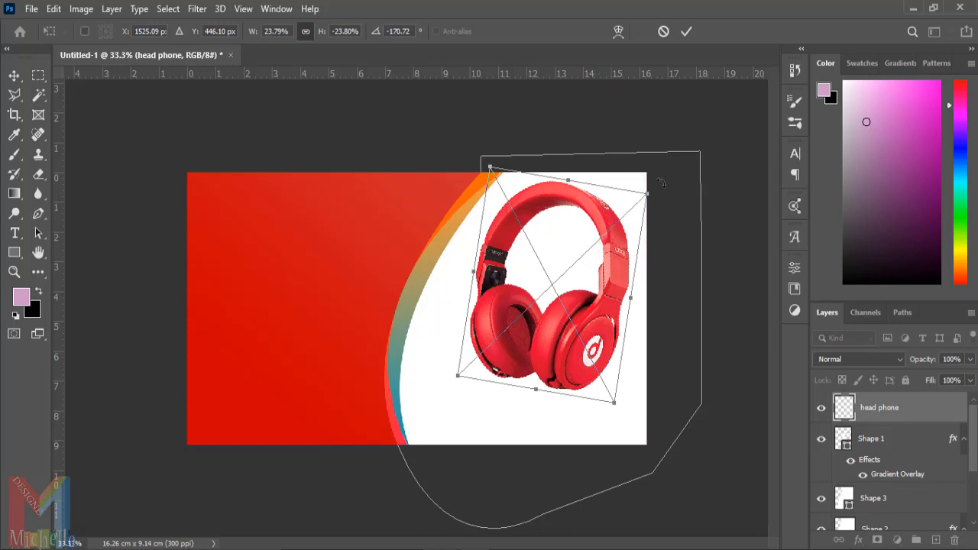
left_click(691, 37)
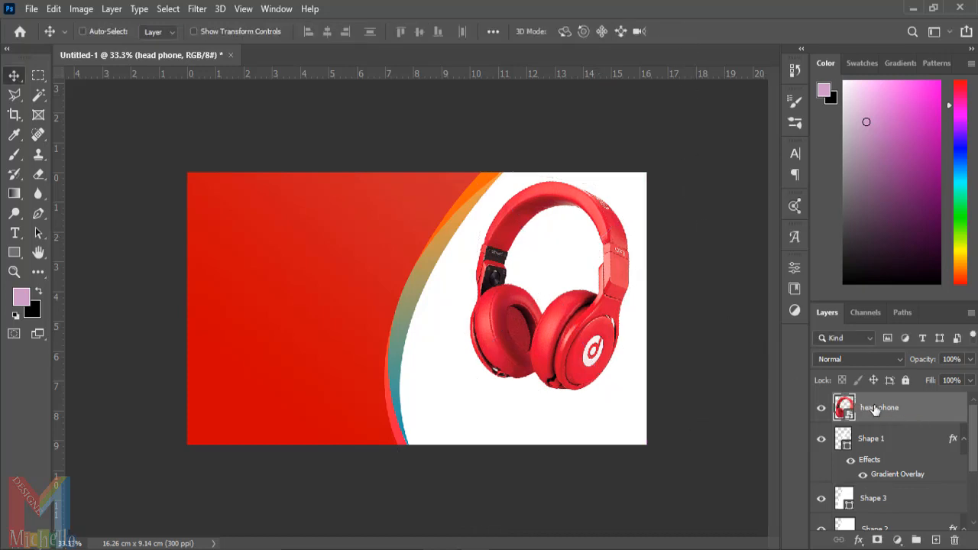
Duplicate the head phone layer and flip the copy vertically.
key("ctrl+j")
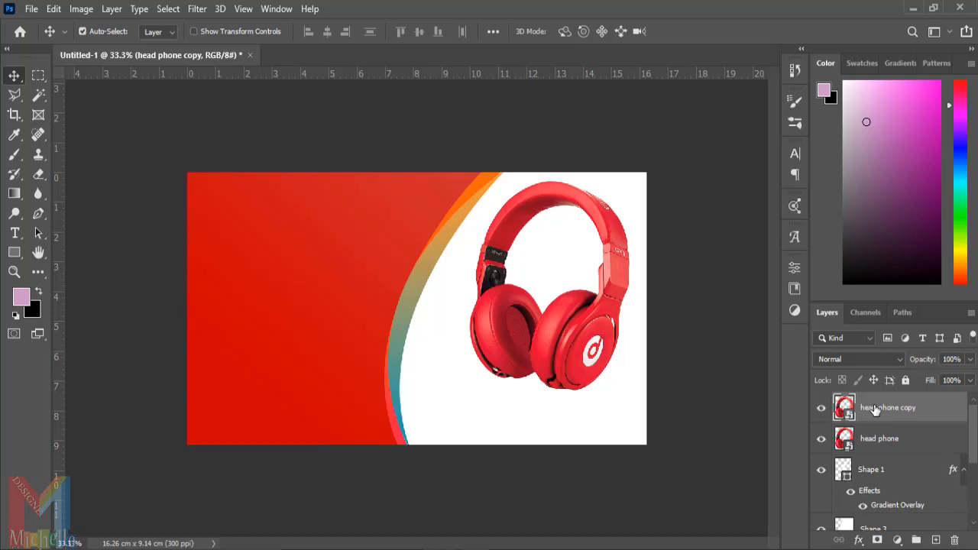
key("ctrl")
key("ctrl+t")
right_click(584, 347)
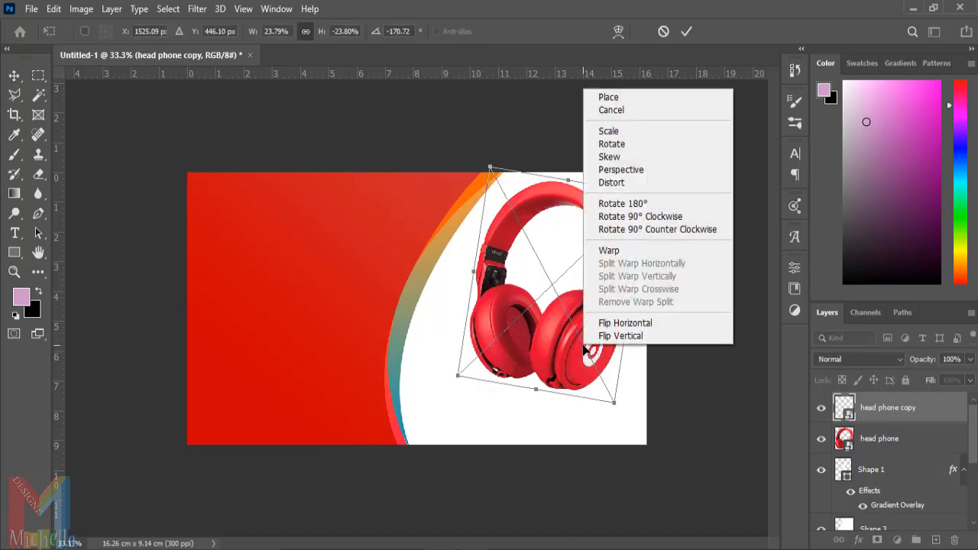
left_click(610, 337)
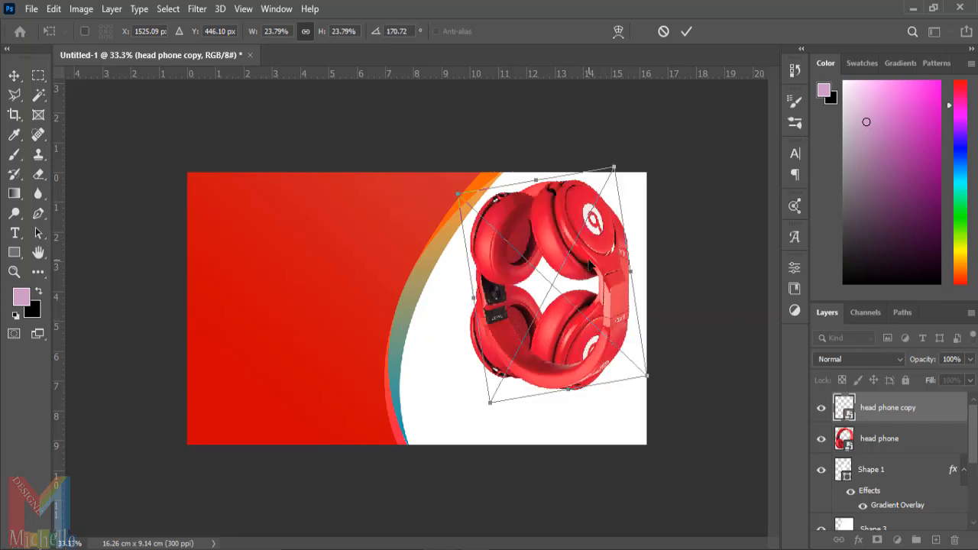
Position the flipped headphone copy just below the original, rotated to about -175.6°, and lower its opacity to 28%.
left_click_drag(588, 264, 584, 477)
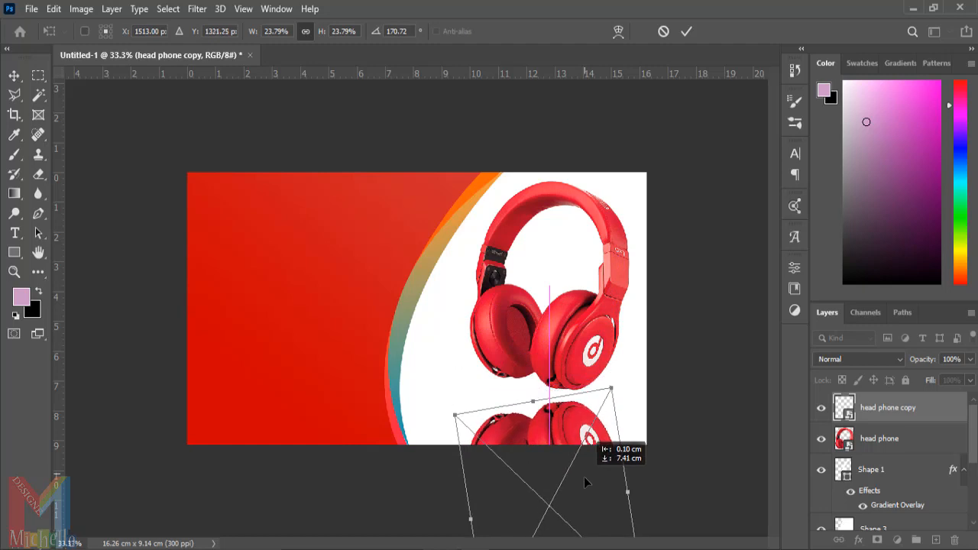
left_click_drag(622, 384, 574, 424)
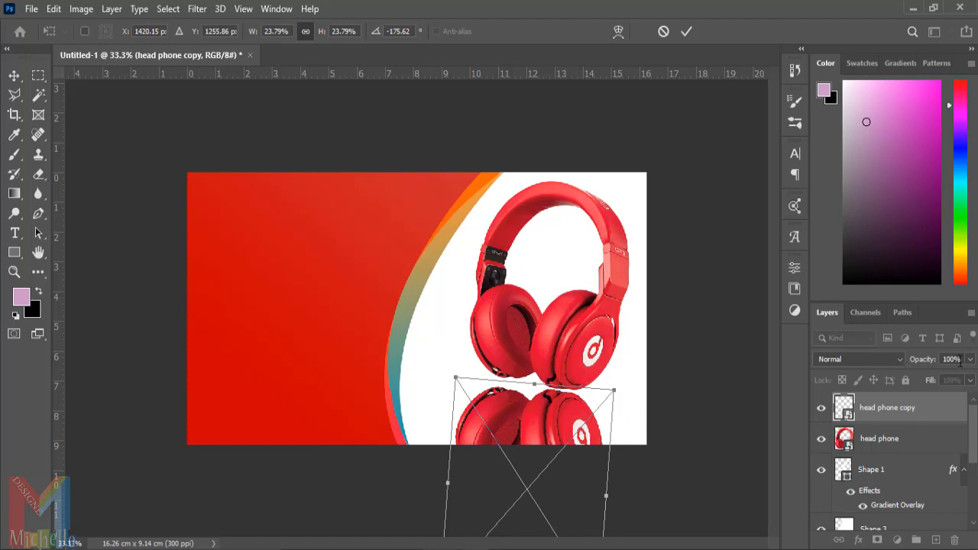
left_click(970, 359)
left_click_drag(968, 378, 921, 377)
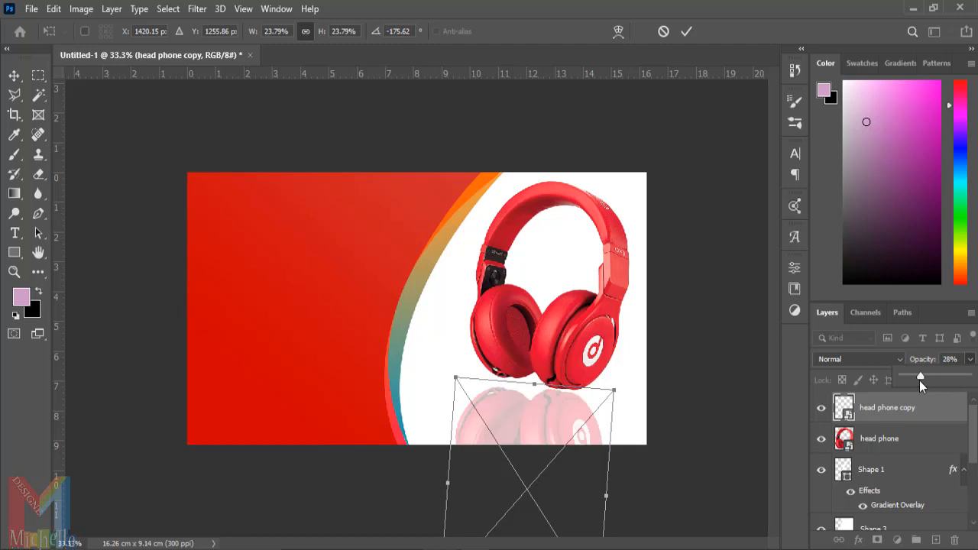
key("Return")
key("Return")
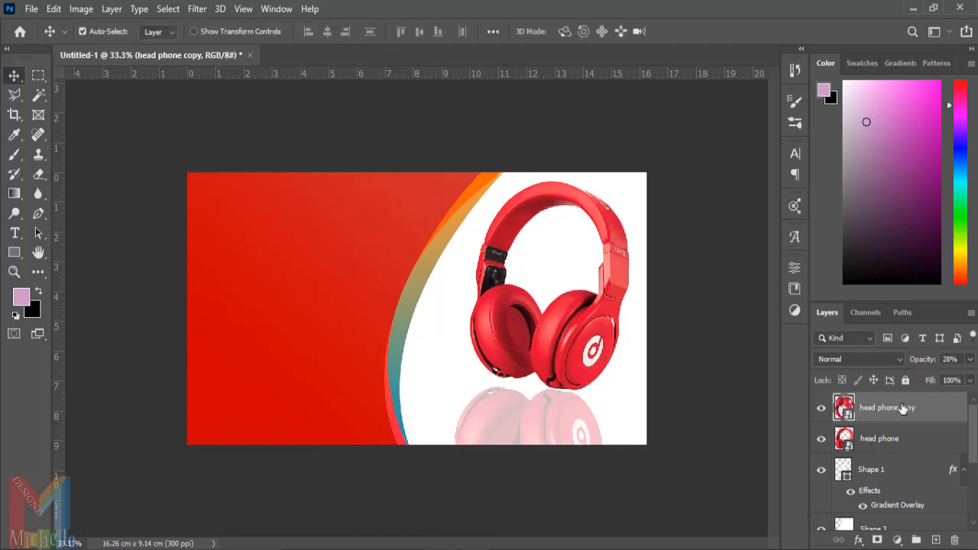
Add a layer mask to the head phone copy and fade the reflection downward with a reflected gradient.
left_click(877, 540)
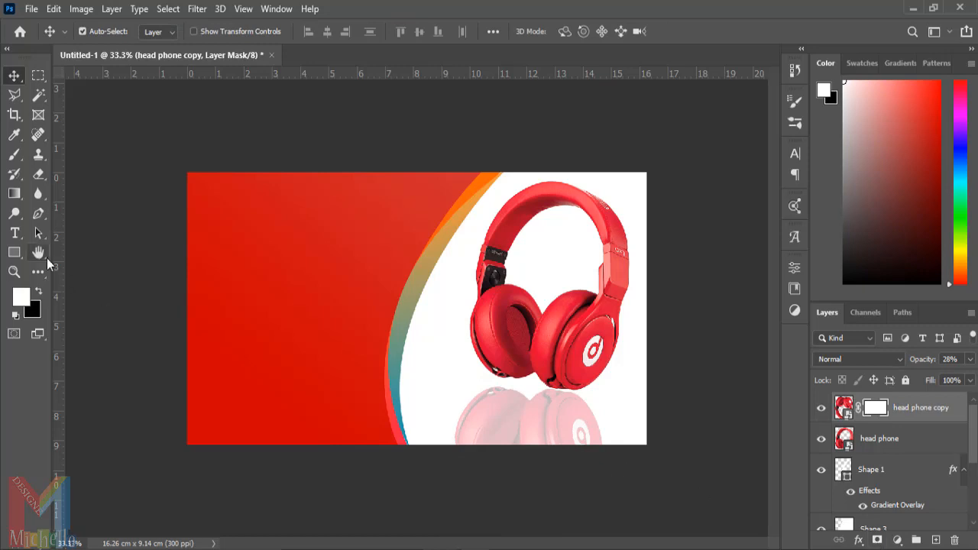
left_click(15, 194)
left_click_drag(536, 376, 524, 465)
left_click_drag(535, 380, 526, 451)
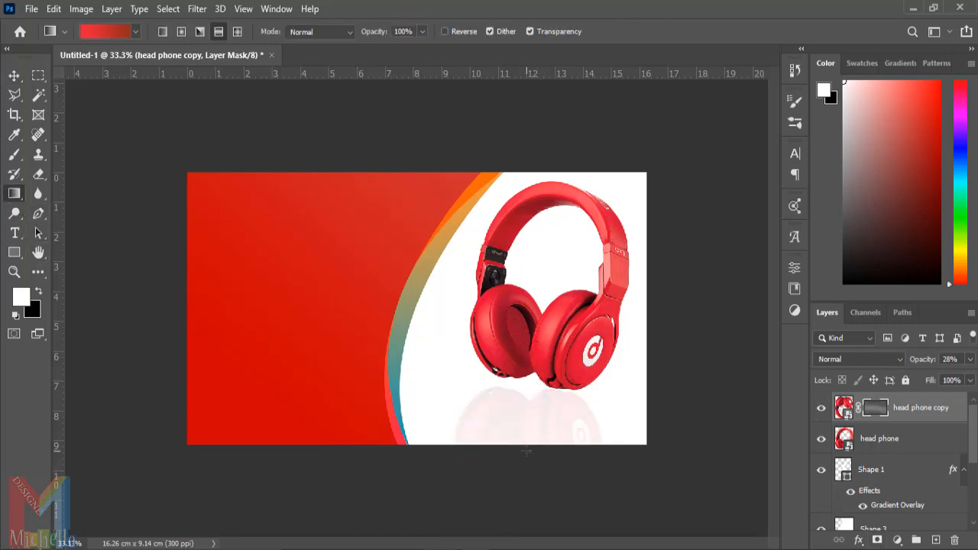
left_click_drag(528, 409, 525, 481)
left_click_drag(532, 421, 531, 502)
Rotate the reflection about 4.1° clockwise and scale it to about 97.3%, keeping it just under the headphones.
key("ctrl+t")
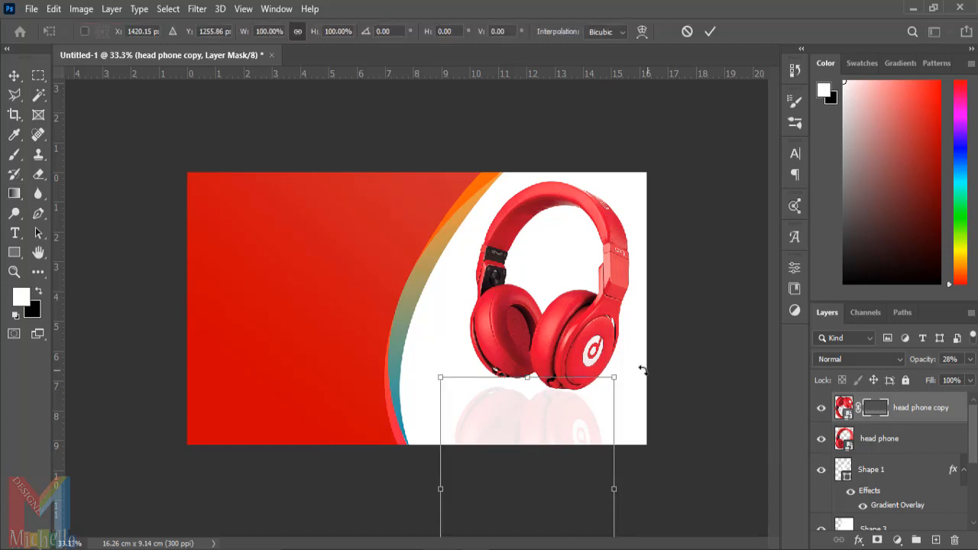
left_click_drag(640, 371, 649, 379)
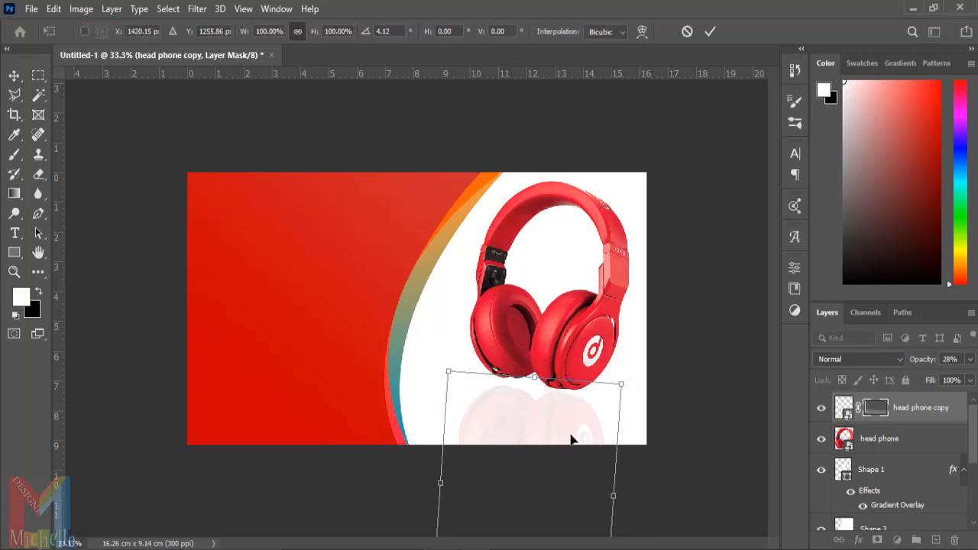
left_click_drag(450, 374, 488, 420)
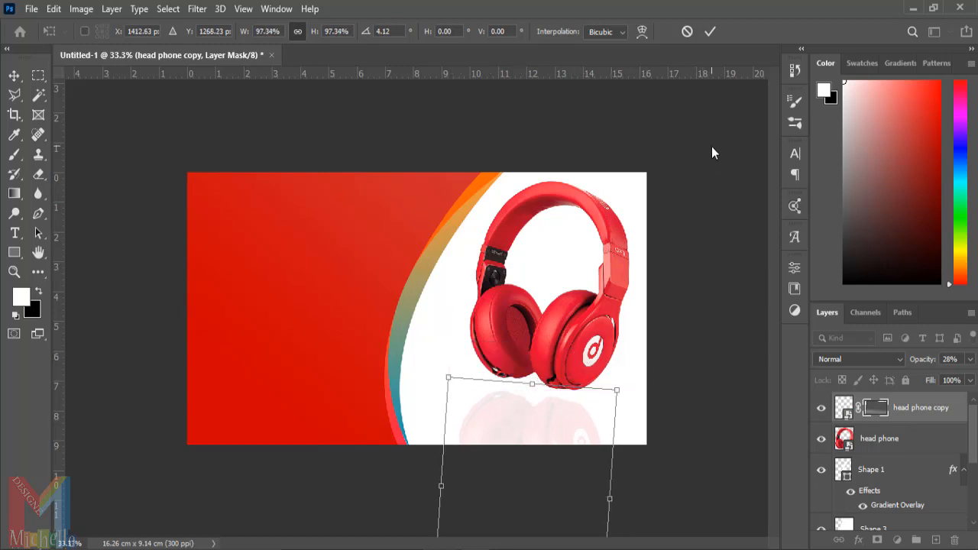
left_click(715, 30)
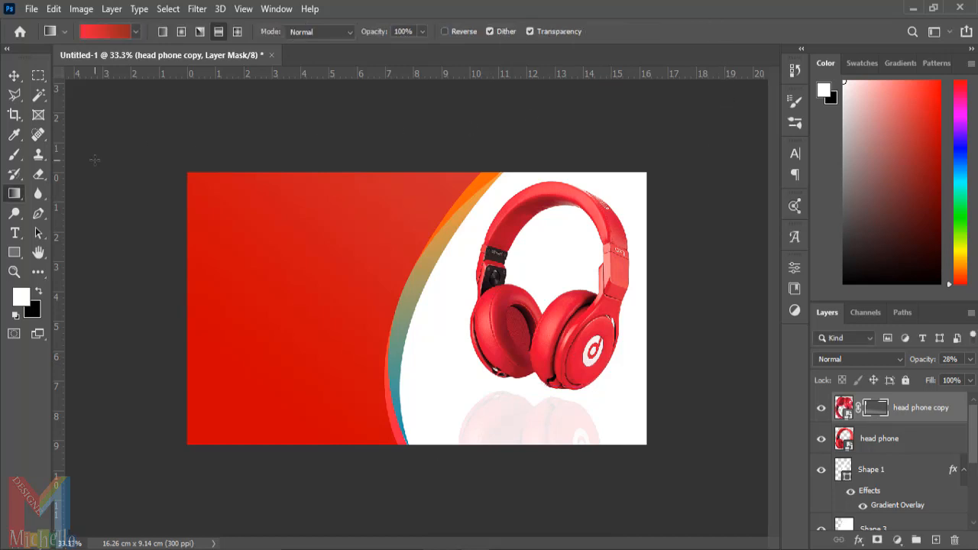
Draw a closed white wavy-edged Pen shape, about 692 × 461 px, over the banner's upper-left corner on a new layer.
left_click(935, 540)
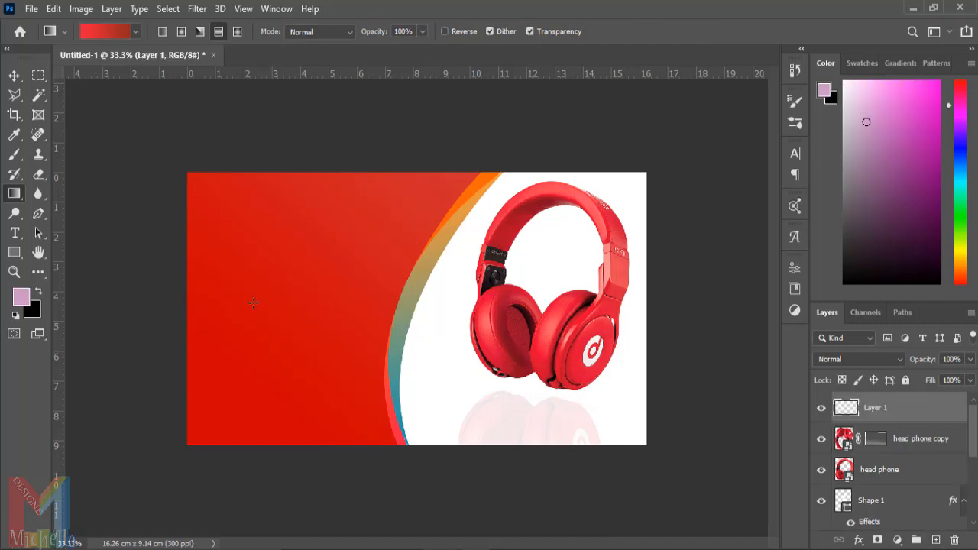
left_click(39, 214)
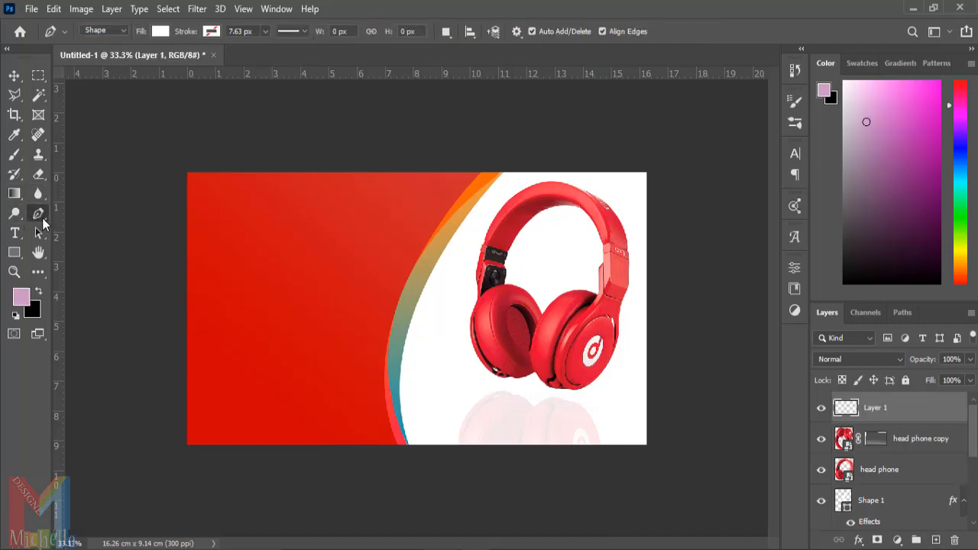
left_click(311, 157)
left_click_drag(289, 207, 266, 210)
left_click_drag(229, 241, 178, 272)
left_click(150, 229)
left_click(145, 150)
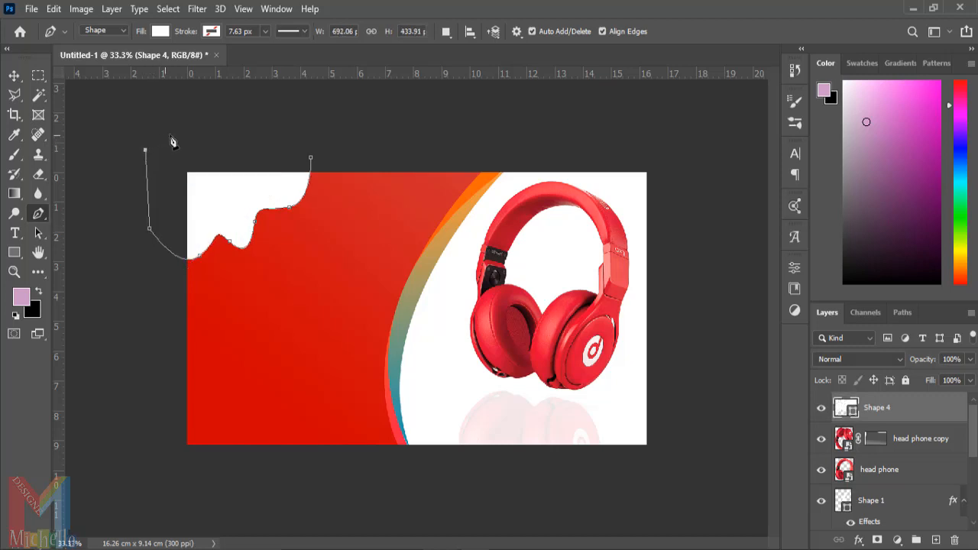
left_click(283, 143)
left_click(310, 158)
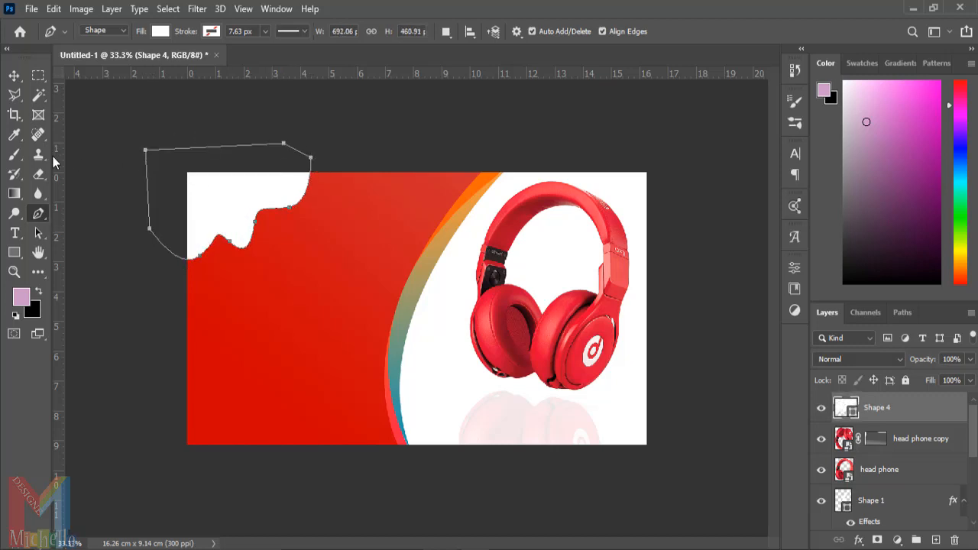
left_click(13, 76)
left_click(107, 194)
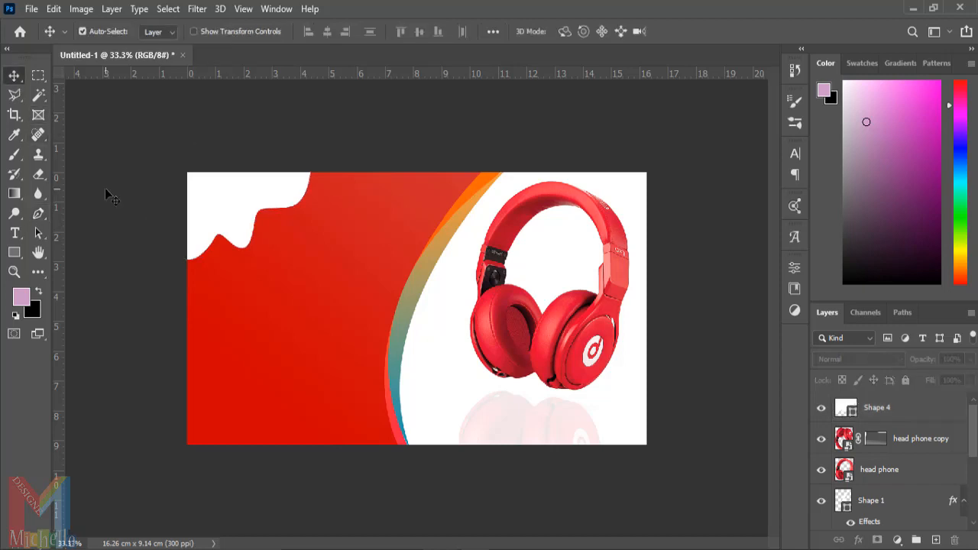
Add a drop shadow to the white corner shape with 23% opacity, 115° angle, 34 px distance, 16% spread and 10 px size.
left_click(225, 206)
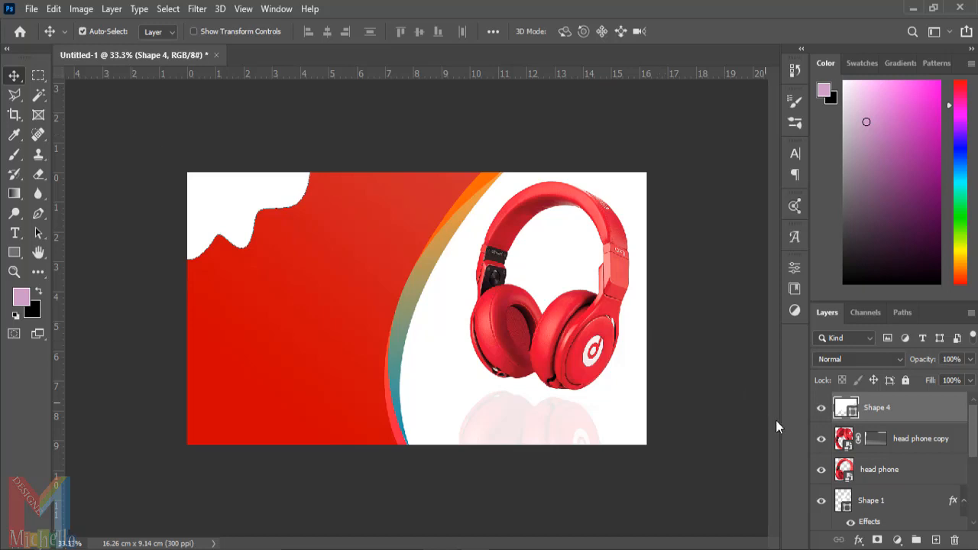
double_click(923, 415)
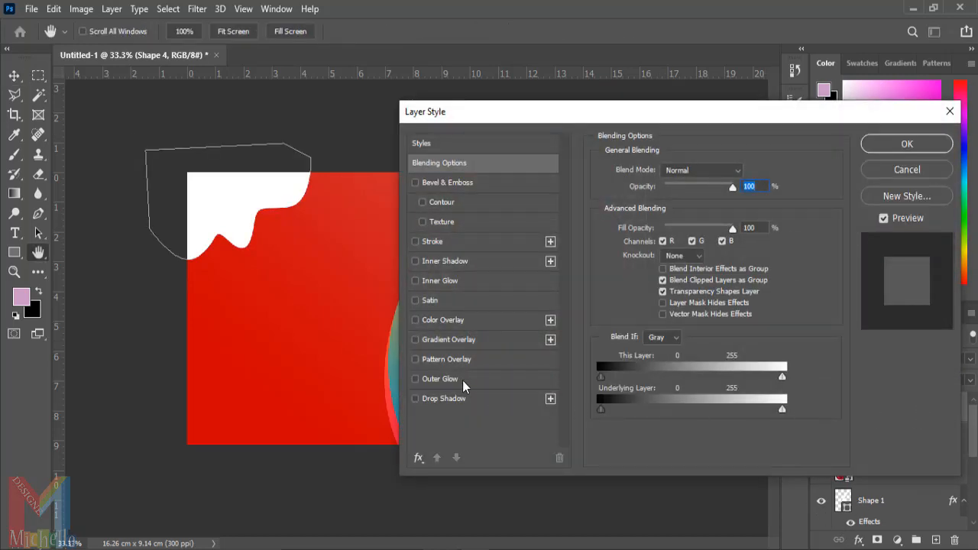
left_click(461, 401)
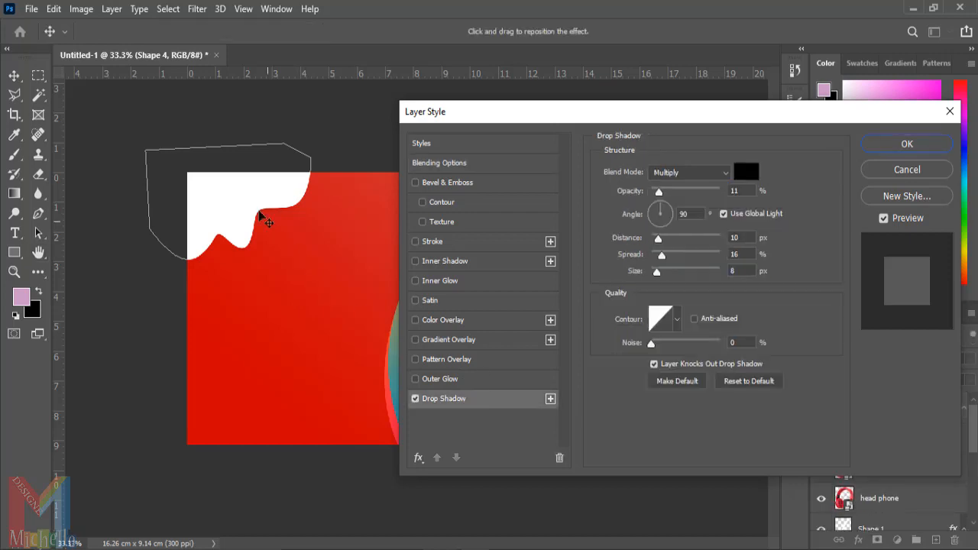
left_click_drag(259, 212, 253, 196)
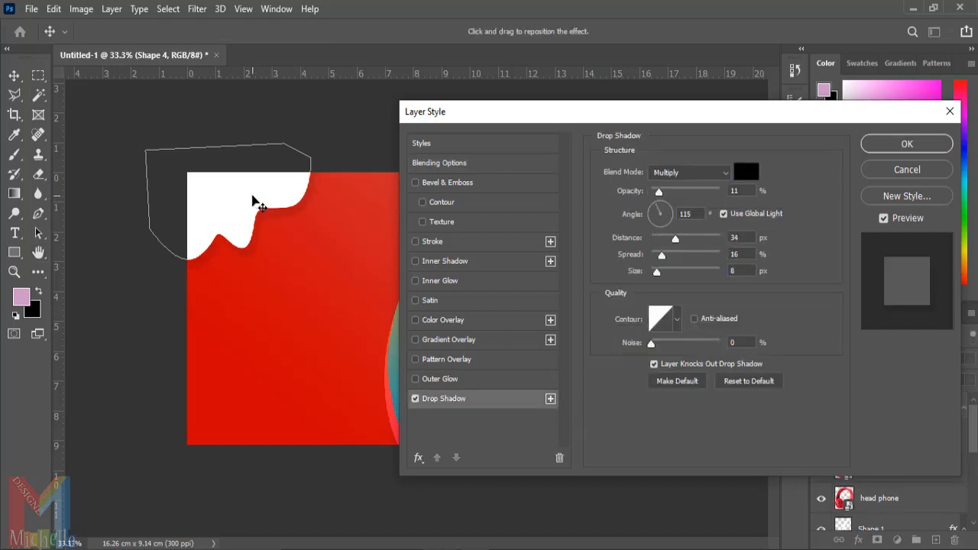
left_click_drag(658, 272, 659, 273)
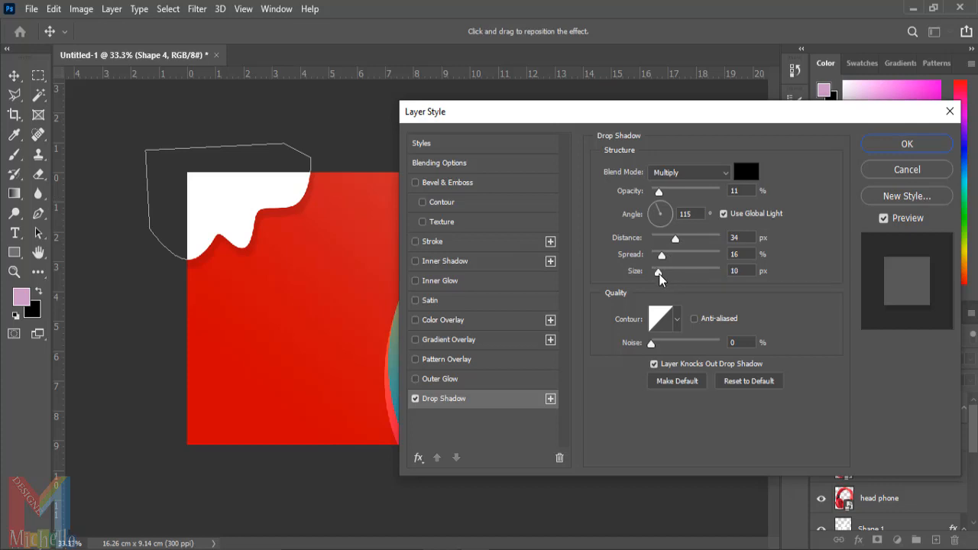
left_click_drag(658, 195, 668, 191)
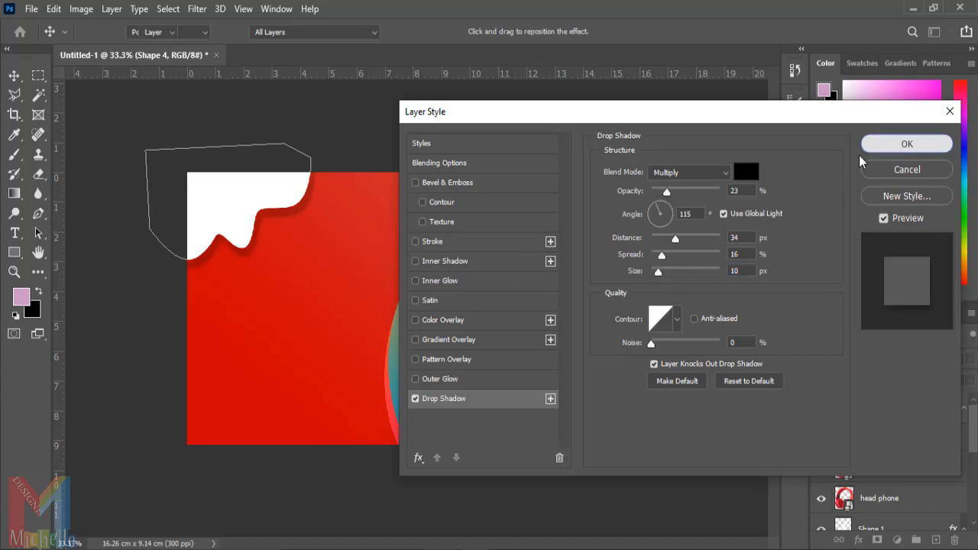
left_click(892, 144)
Enlarge the white corner shape to about 113.85%.
key("ctrl+t")
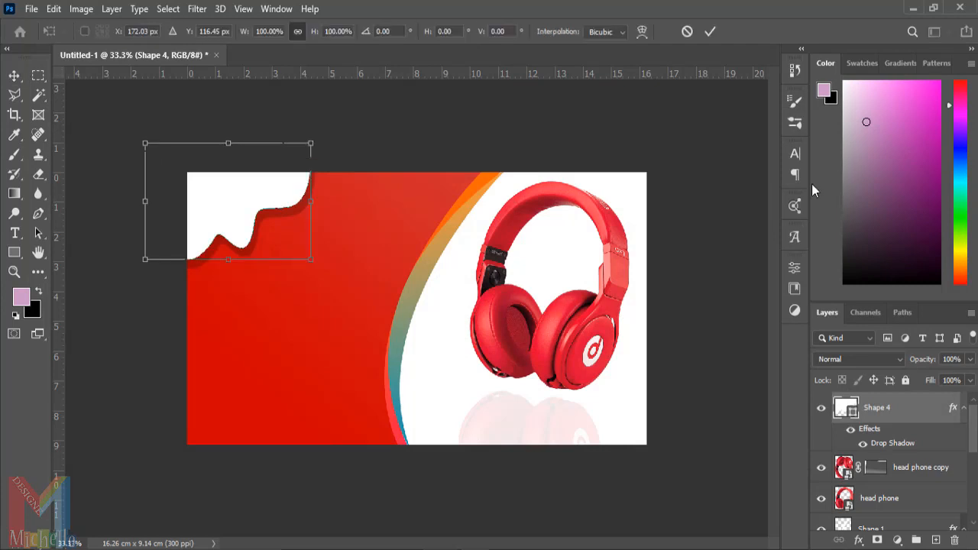
left_click_drag(228, 265, 232, 276)
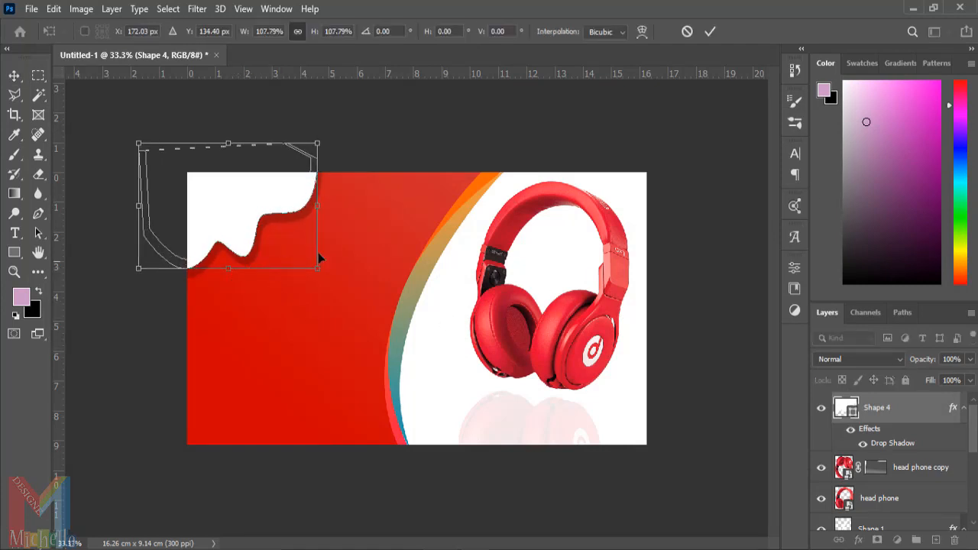
left_click_drag(324, 204, 331, 207)
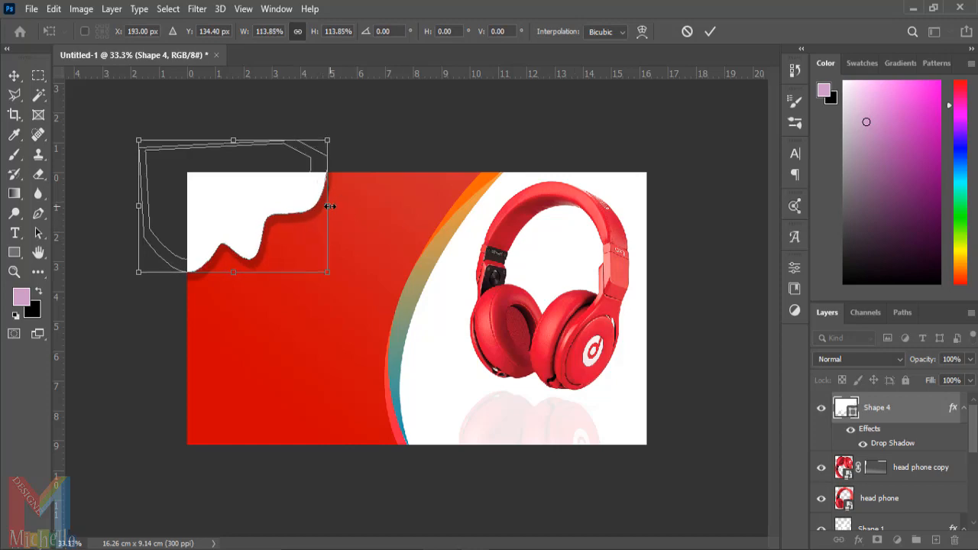
left_click(710, 31)
Place the "logooo" image from the headphone folder as an embedded object.
left_click(31, 9)
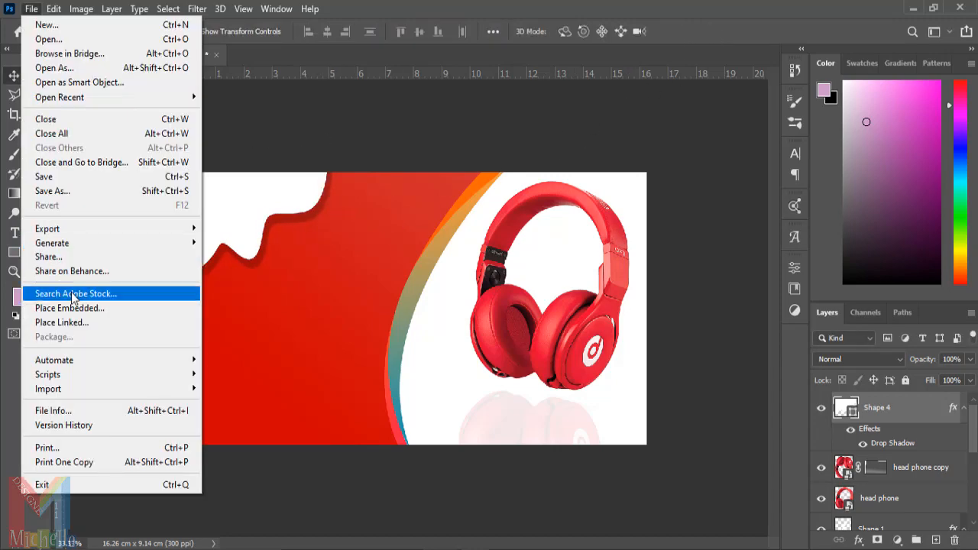
left_click(71, 309)
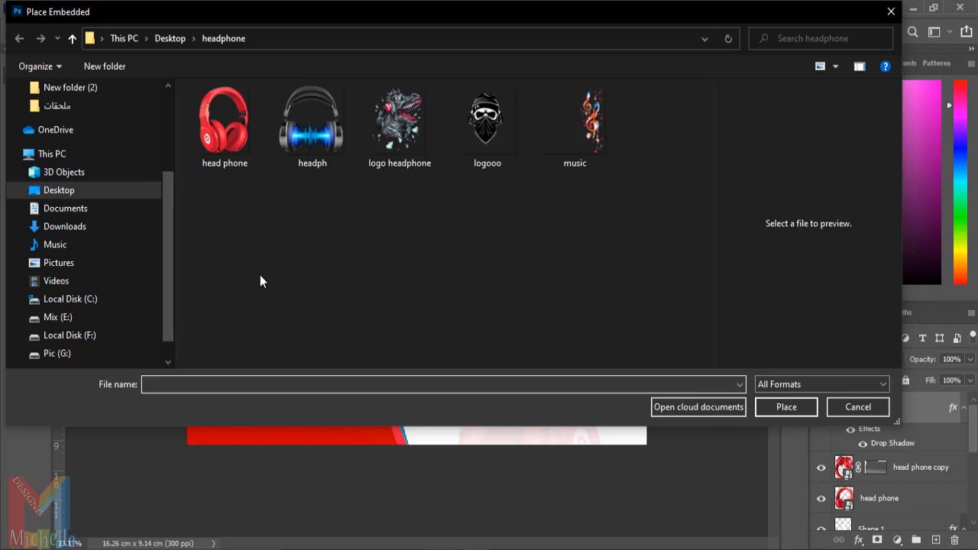
left_click(476, 138)
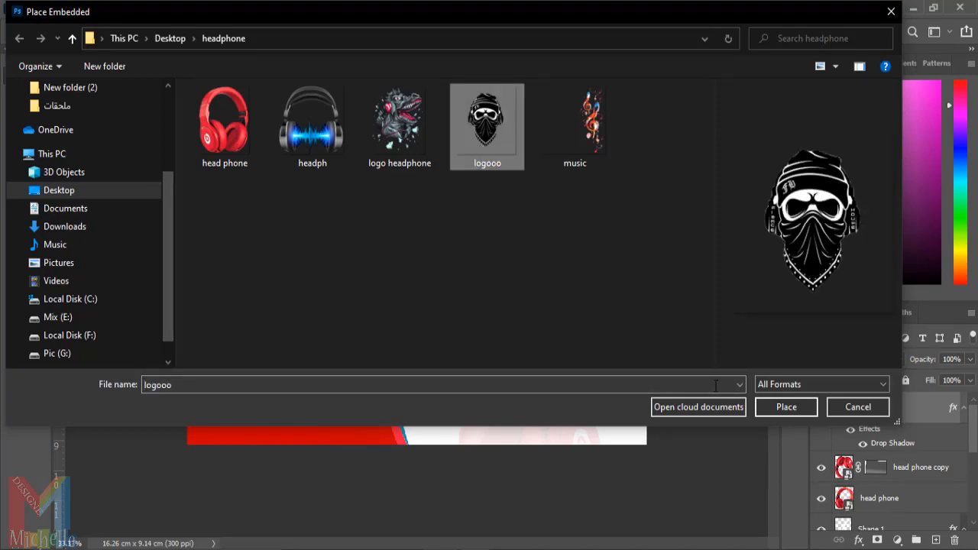
left_click(770, 407)
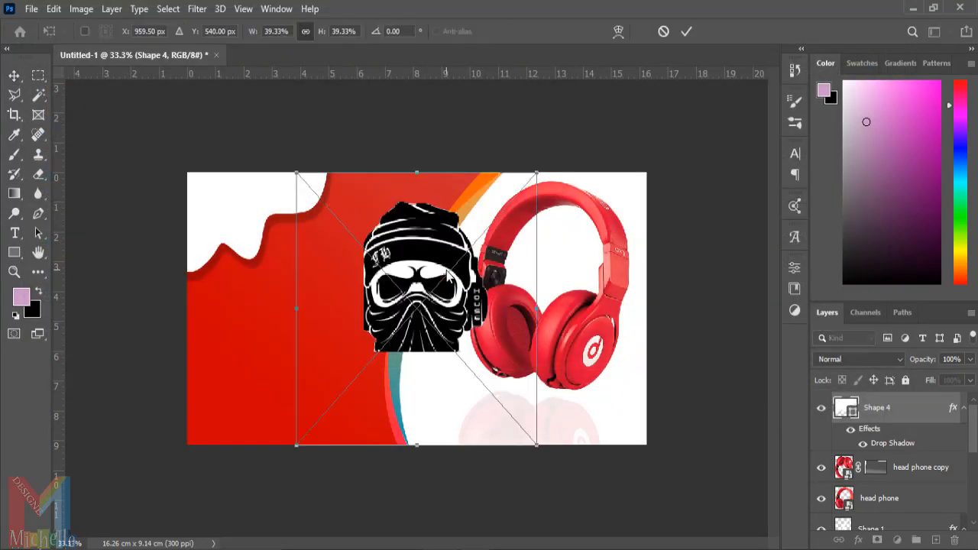
Scale the logo to about 11.07% and position it on the white shape in the banner's upper-left corner.
left_click_drag(537, 172, 375, 360)
key("Return")
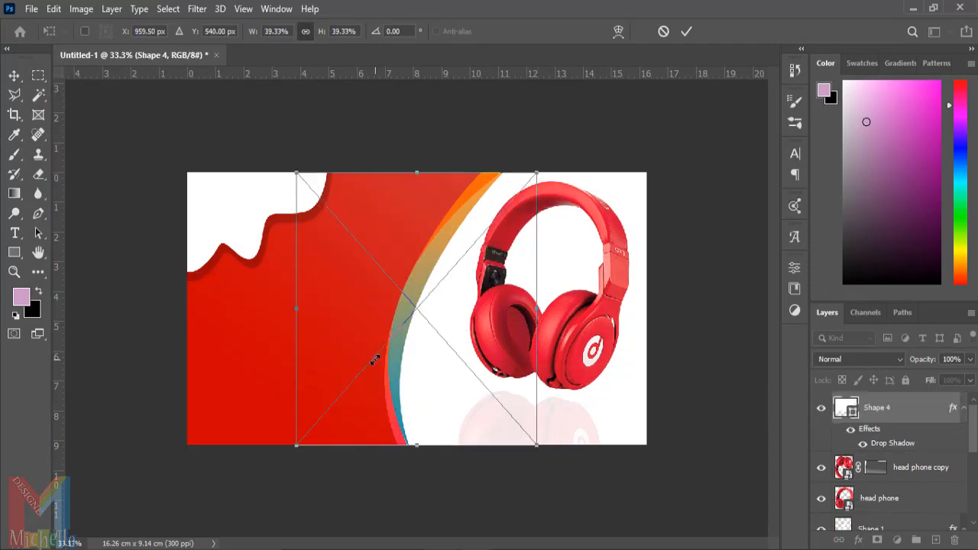
left_click_drag(539, 173, 359, 378)
left_click_drag(337, 413, 224, 231)
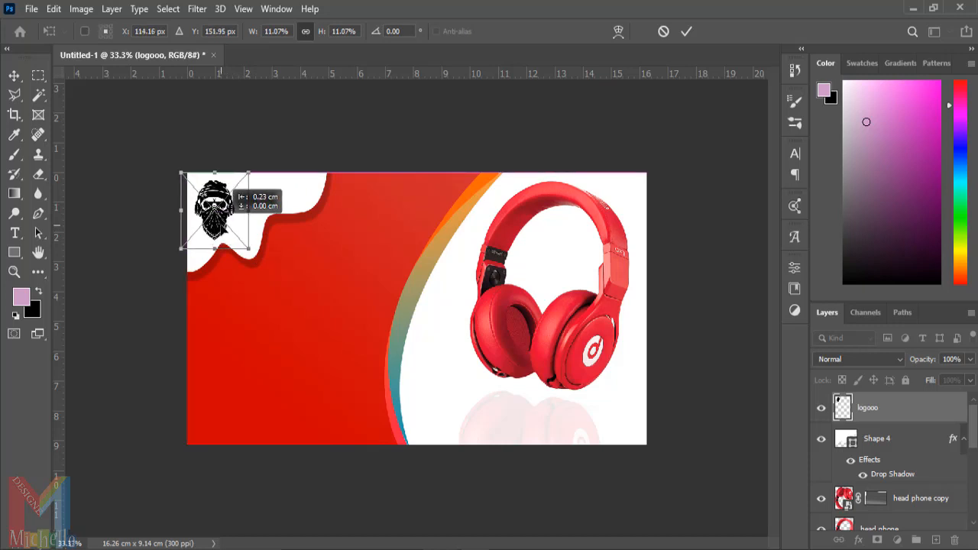
left_click(688, 32)
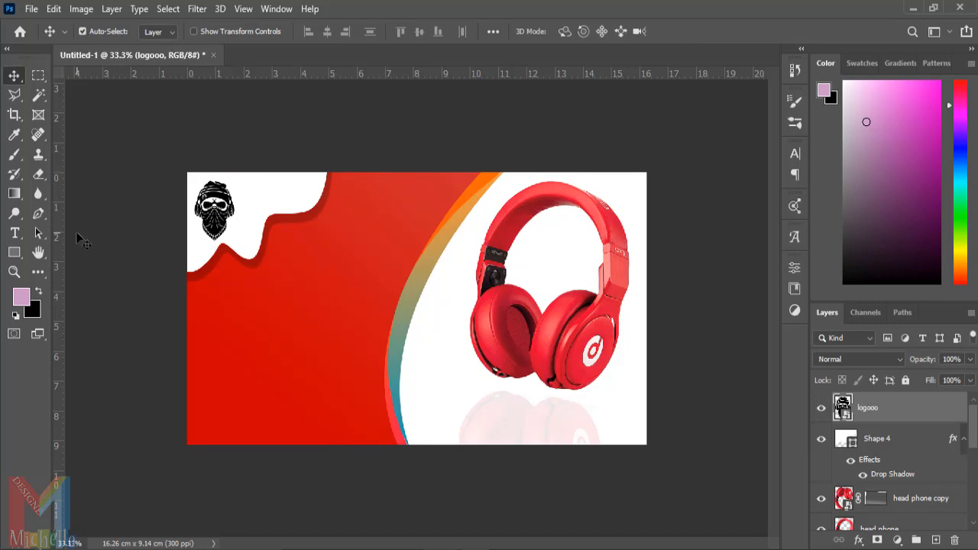
Add the black text "LOGO" in Lucida Handwriting Italic, 18 pt, and position it beside the logo on the white corner shape.
left_click(16, 233)
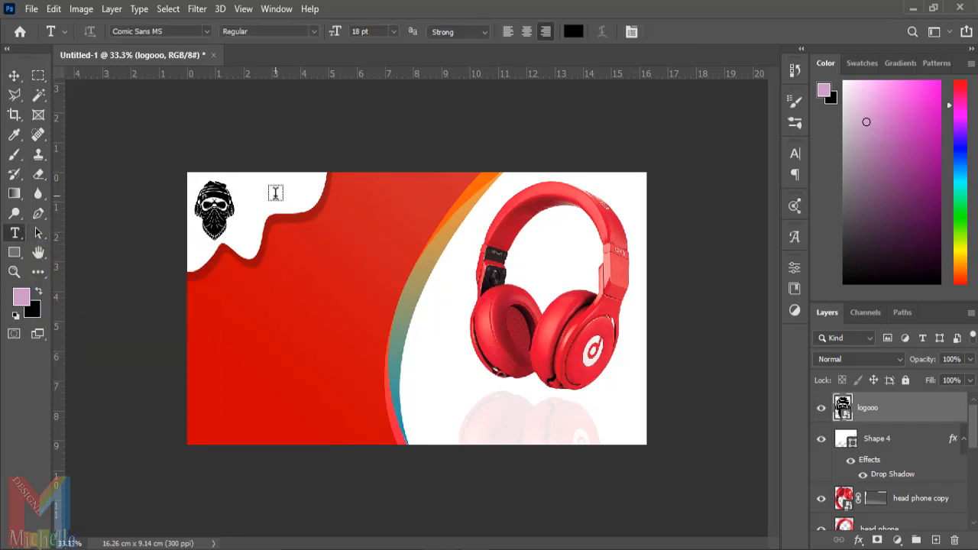
left_click(252, 198)
left_click(485, 33)
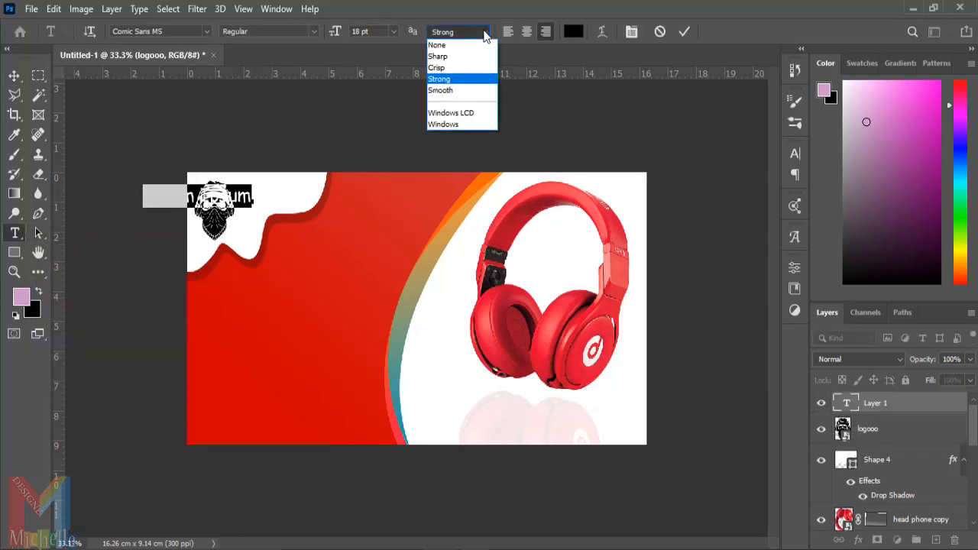
left_click(484, 32)
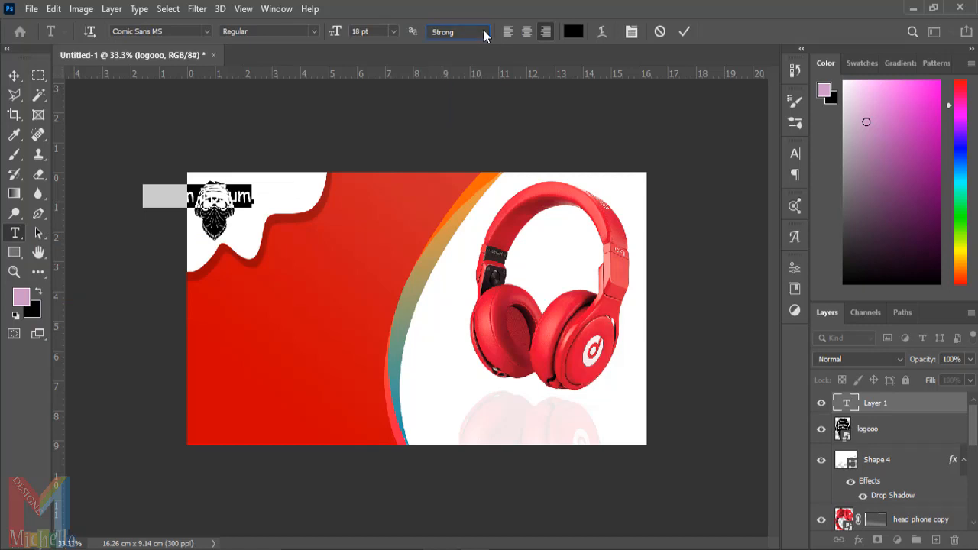
left_click(315, 34)
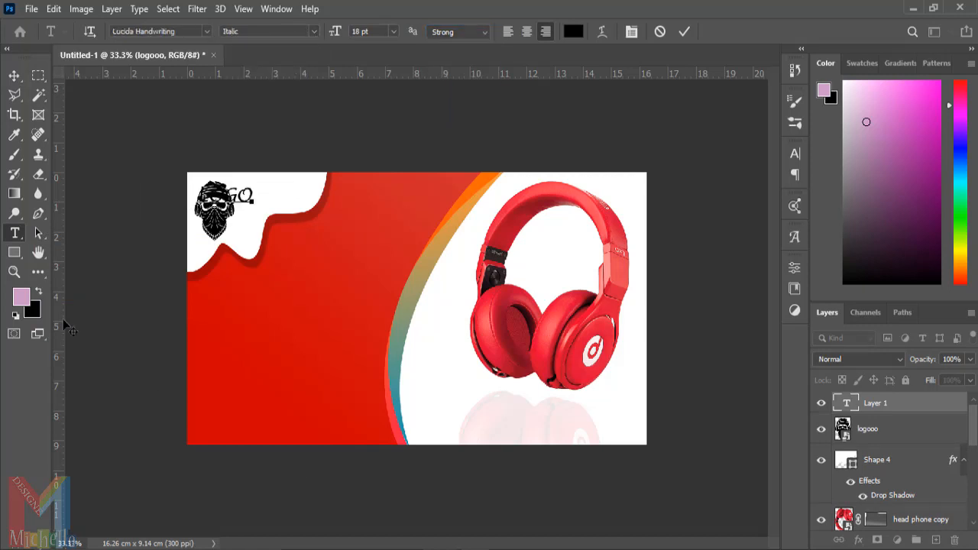
left_click(14, 75)
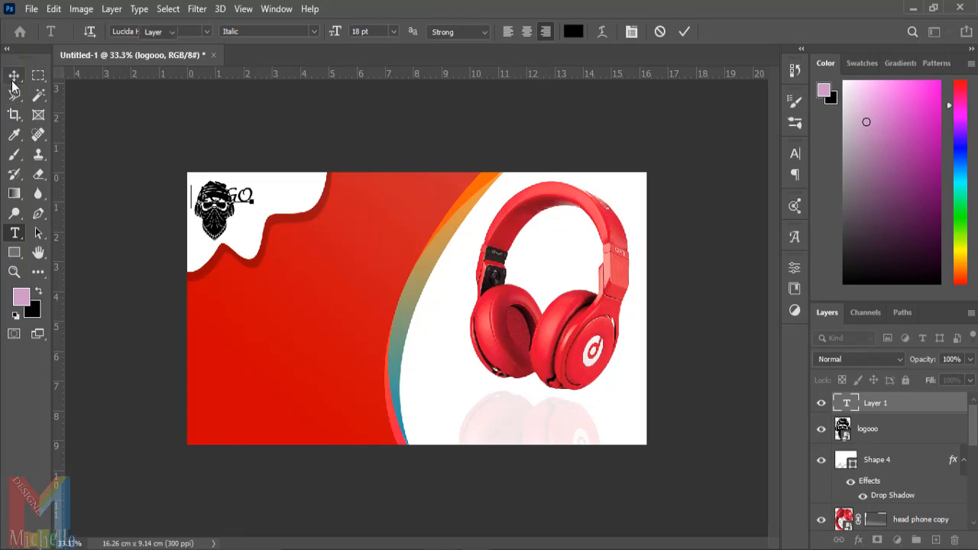
left_click_drag(246, 200, 284, 205)
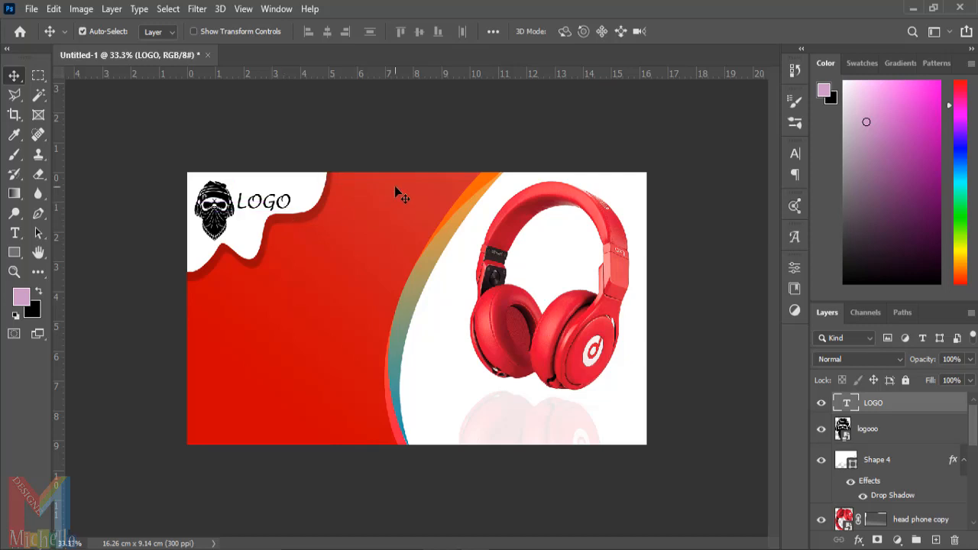
left_click(134, 274)
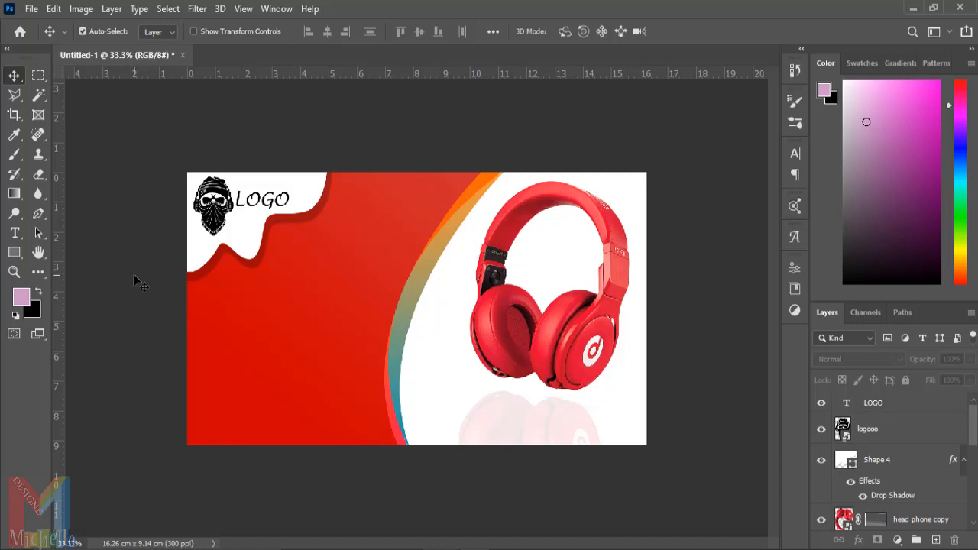
Draw a white 272 × 272 px square in the banner's lower-left area and give it a linear gradient stroke.
left_click(13, 253)
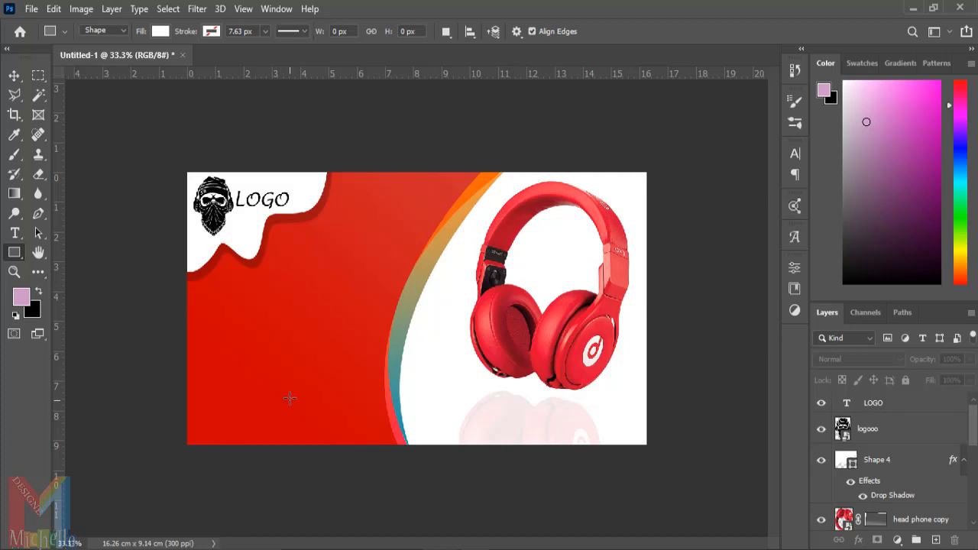
left_click_drag(294, 374, 228, 444)
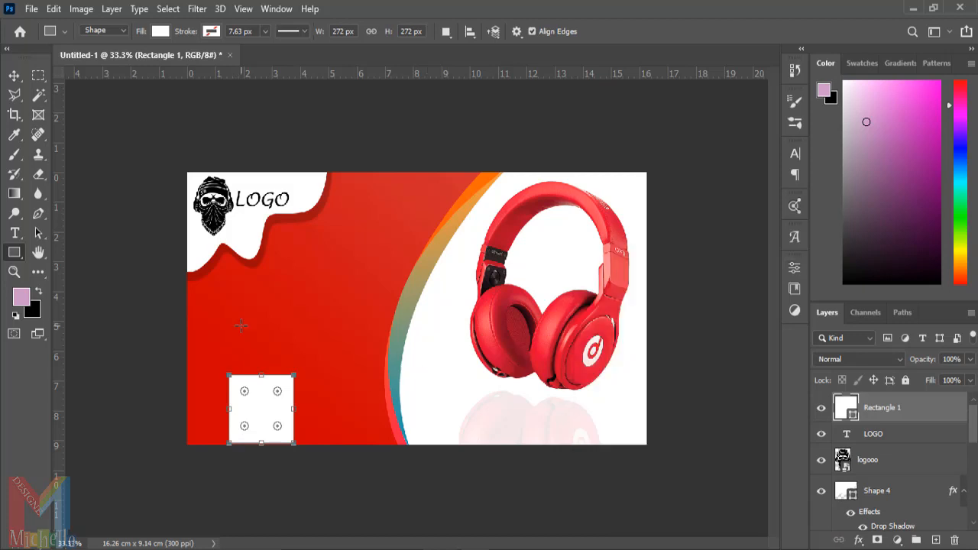
left_click(213, 32)
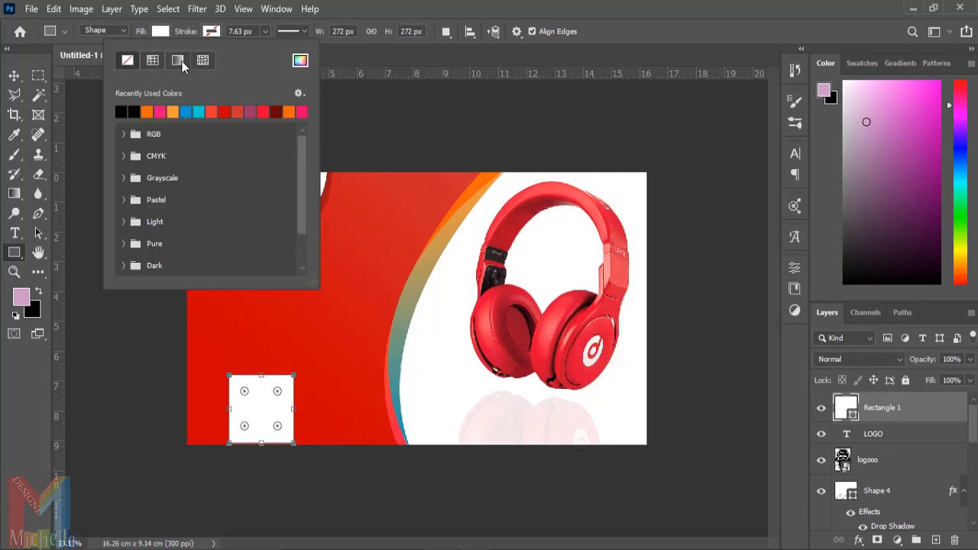
left_click(178, 61)
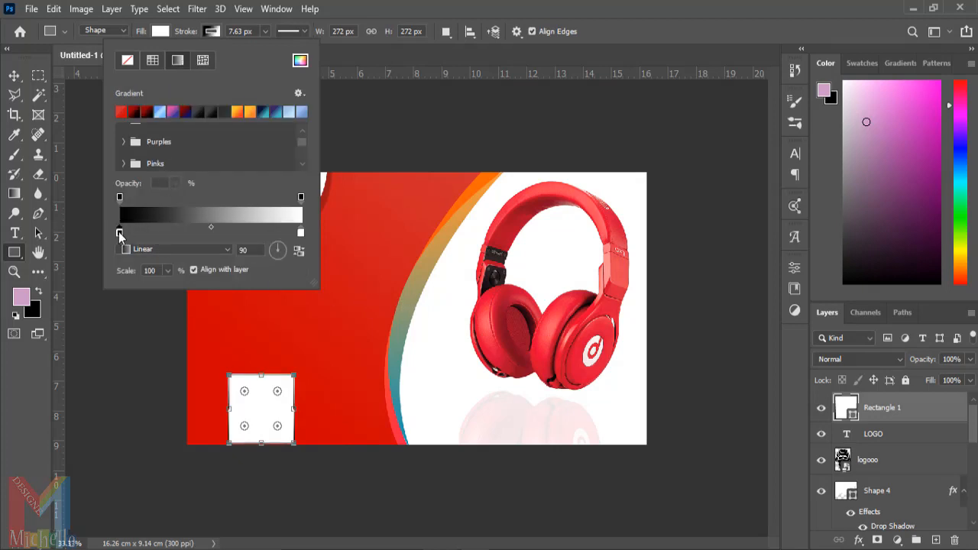
Set the square's stroke gradient from the curved band's sampled grey-green to its orange, fe6506.
double_click(119, 233)
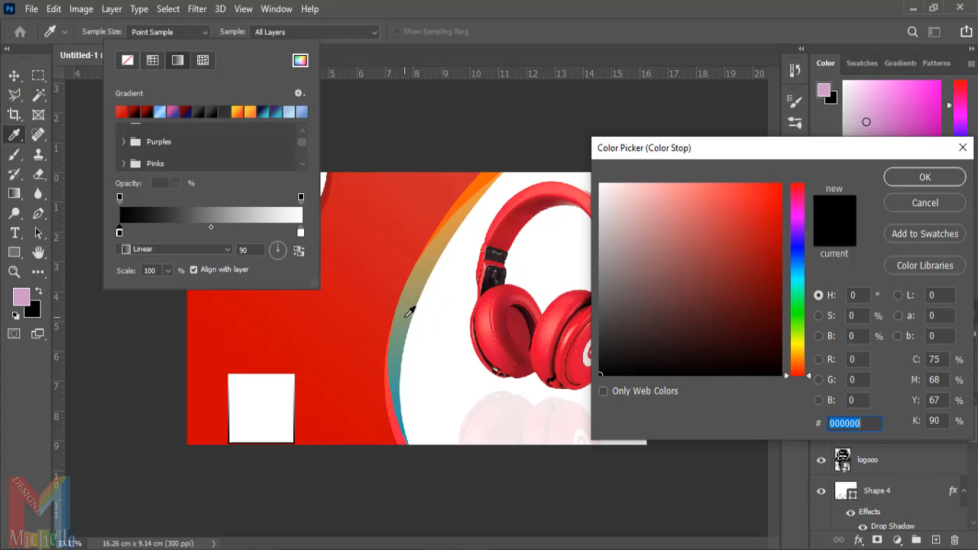
left_click(407, 315)
left_click(934, 177)
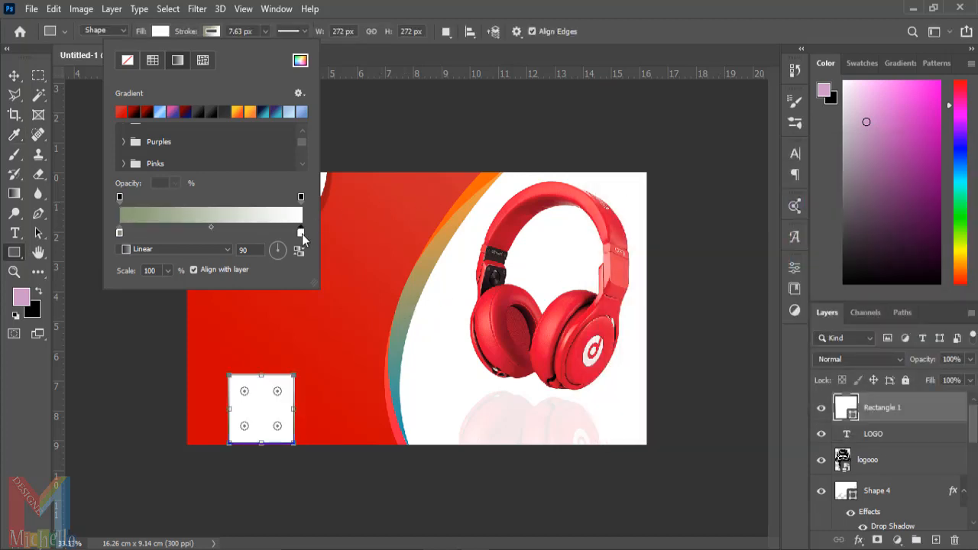
double_click(301, 233)
left_click(480, 182)
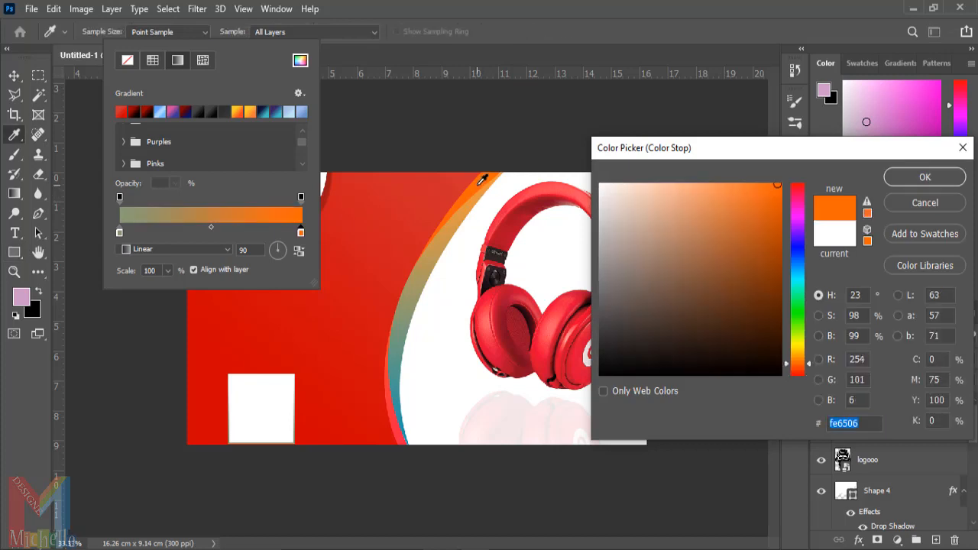
left_click(917, 176)
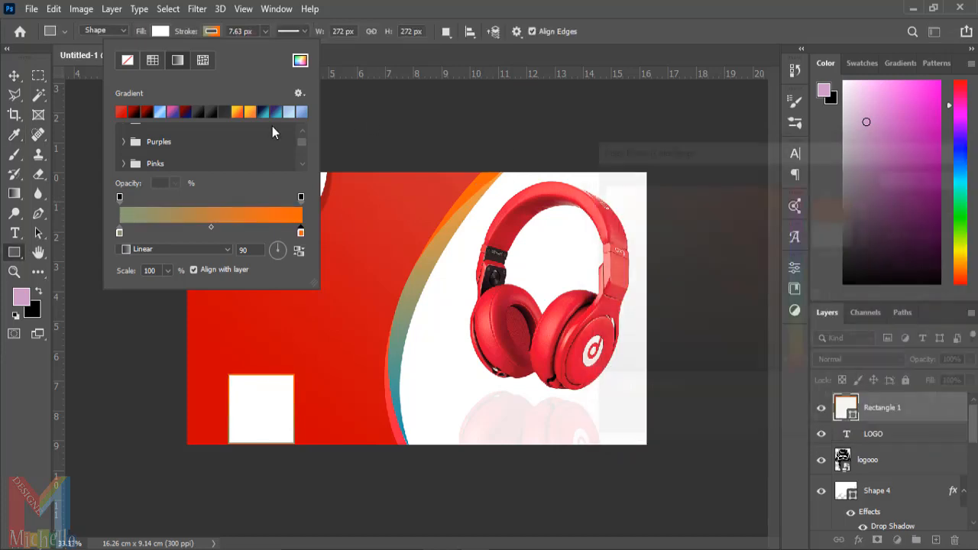
left_click(27, 379)
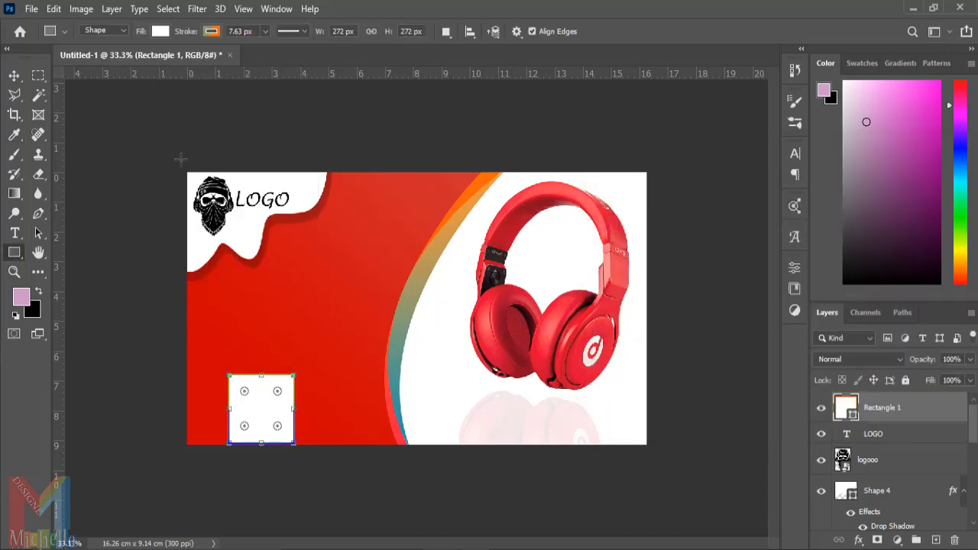
Increase the square's stroke width to 15.60 px.
left_click(264, 31)
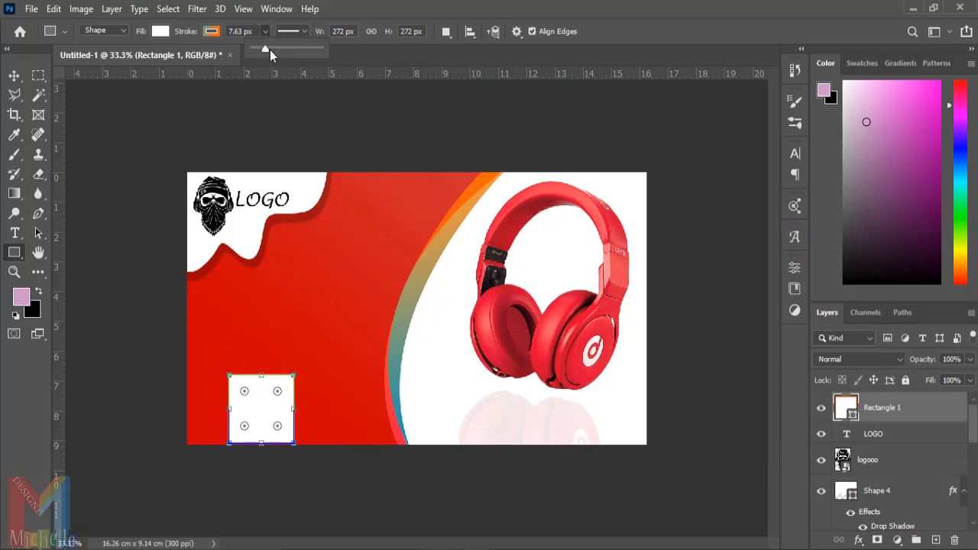
left_click_drag(270, 50, 267, 51)
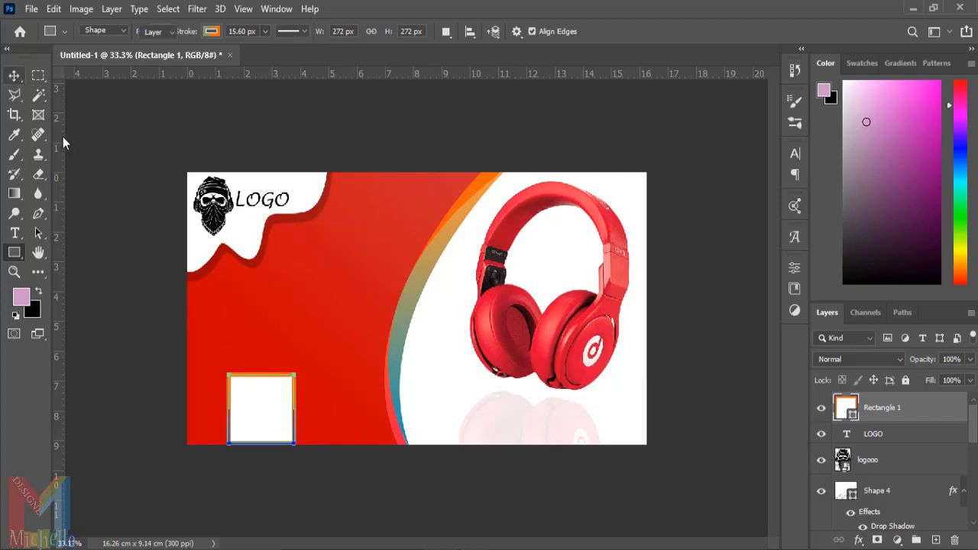
key("v")
left_click(229, 280)
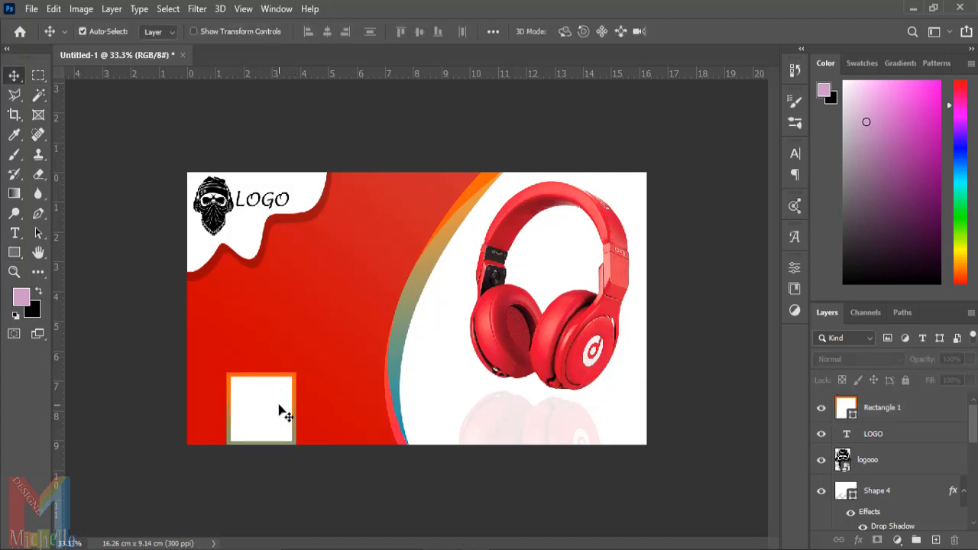
Move the bordered square closer to the banner's lower-left corner and scale it down to about 81.84%.
left_click_drag(282, 409, 248, 425)
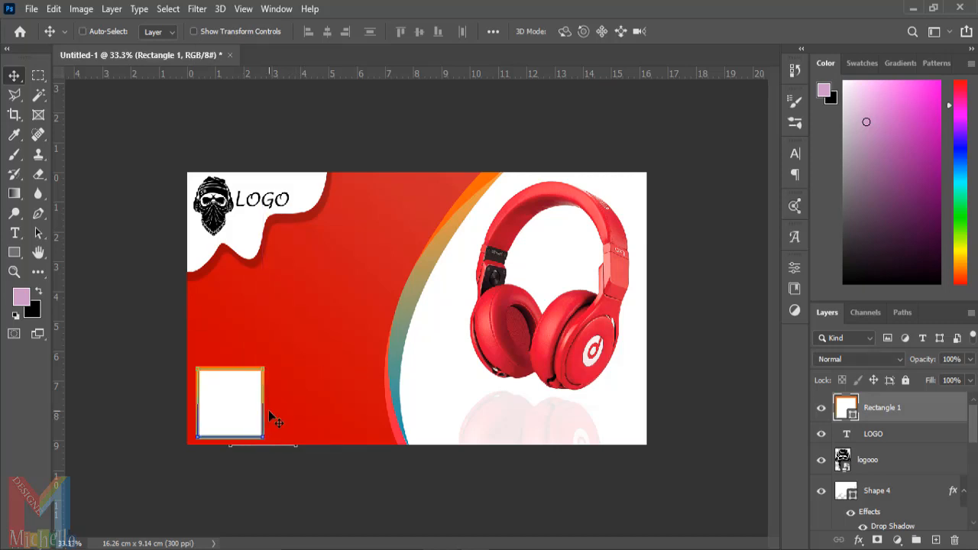
key("ctrl+t")
left_click_drag(265, 365, 227, 416)
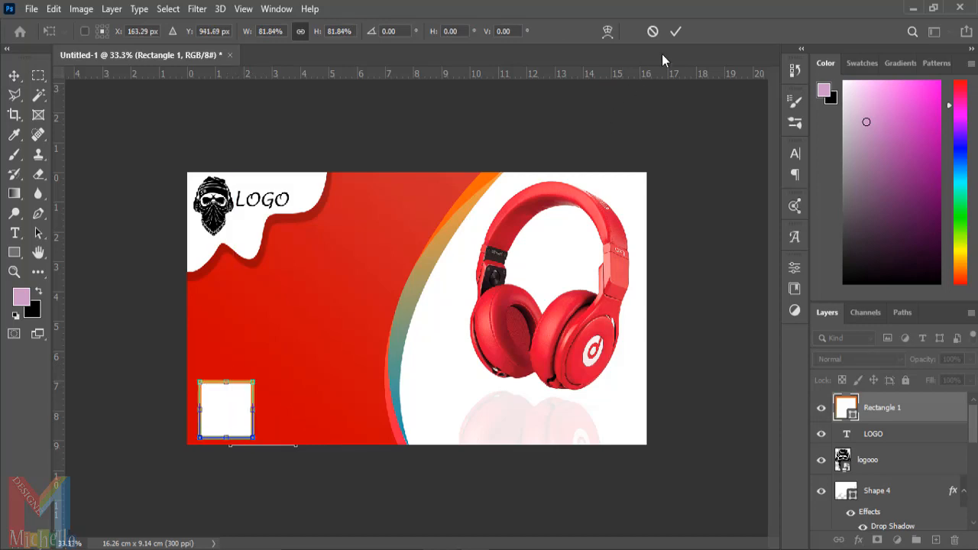
left_click(676, 31)
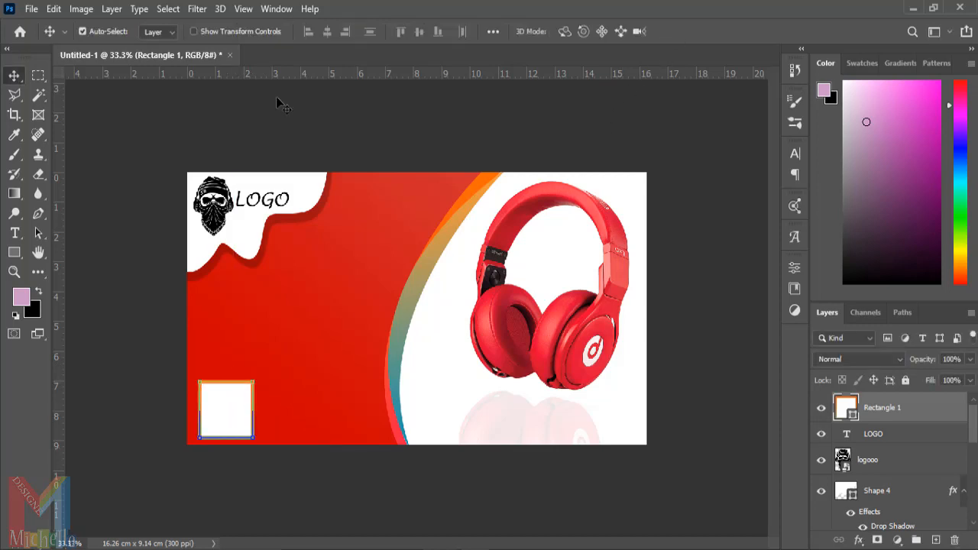
Place the "logo headphone" image from the headphone folder as an embedded object.
left_click(30, 10)
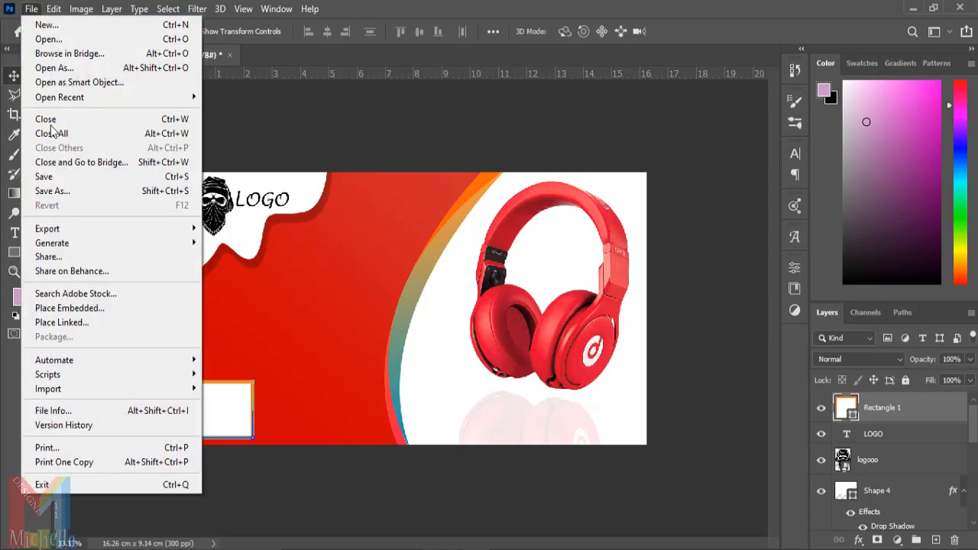
left_click(75, 307)
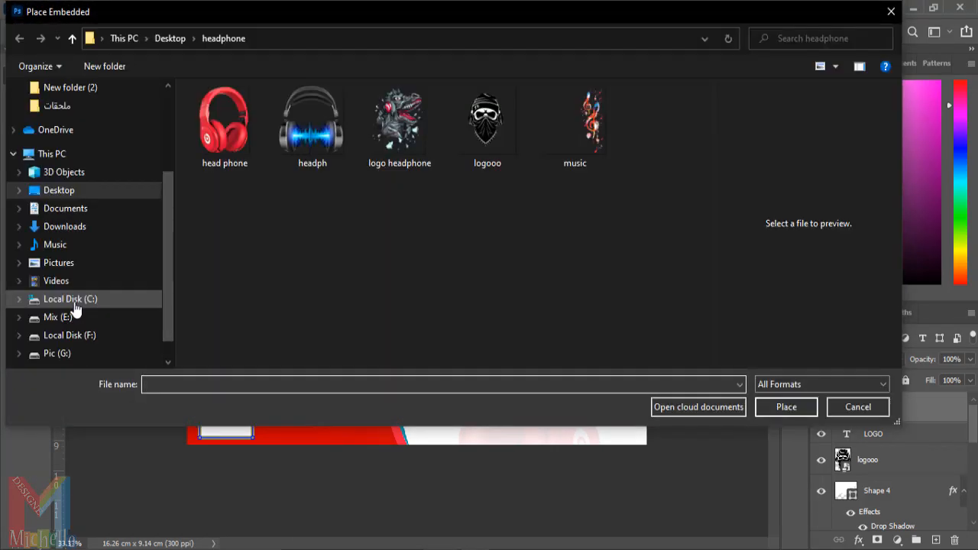
left_click(396, 132)
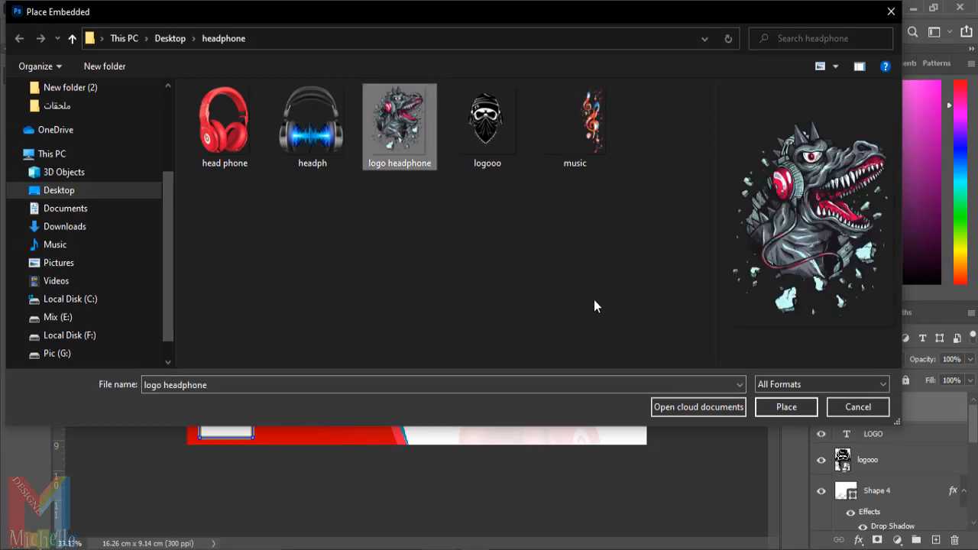
left_click(780, 411)
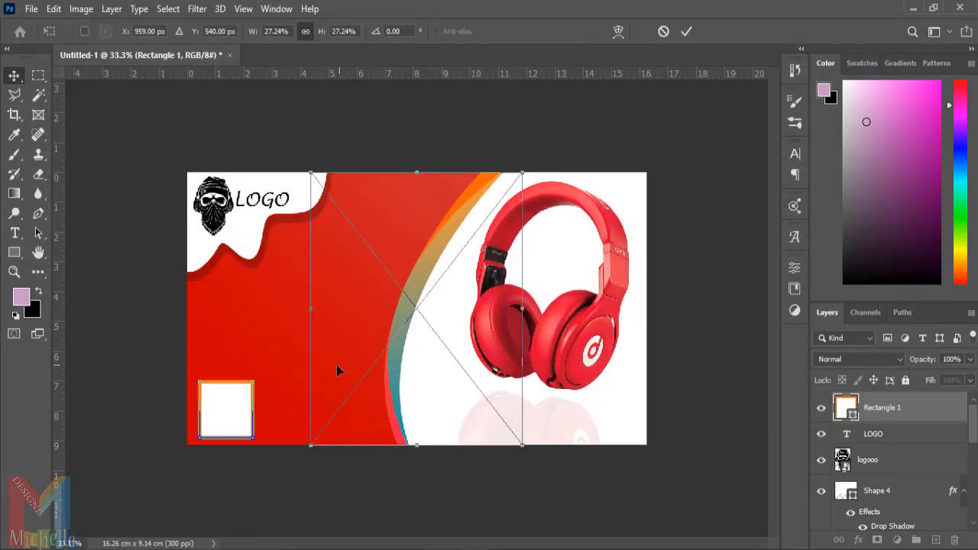
Scale the dragon headphone image to about 8.54% and center it over the bordered square.
left_click_drag(522, 174, 378, 359)
left_click_drag(337, 413, 230, 415)
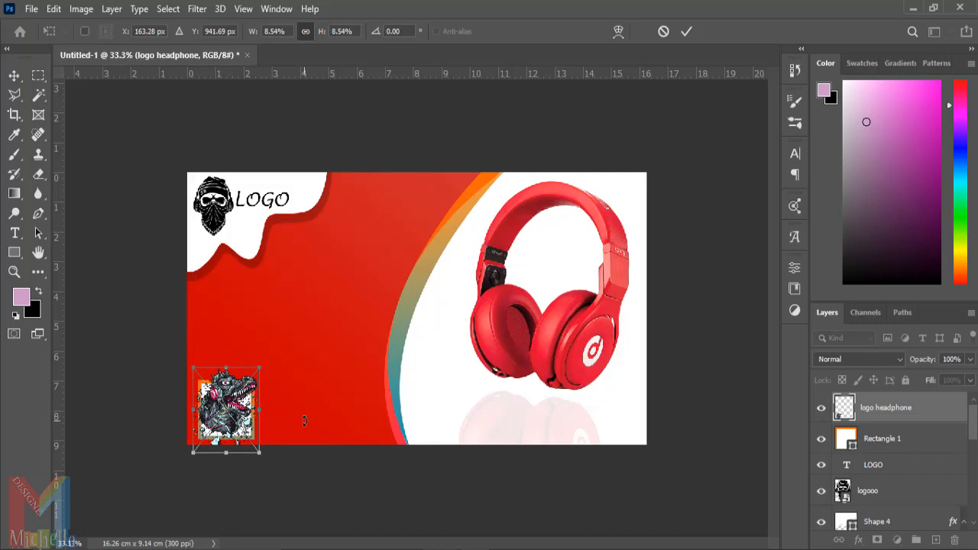
key("Return")
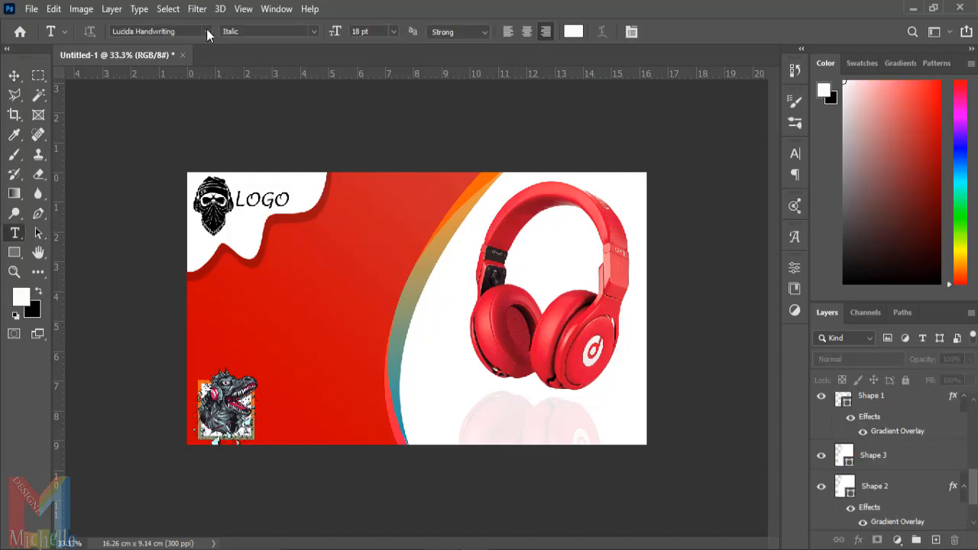
Add the white text "EXCLUSIVE" in Bookman Old Style Italic, 18 pt, and position it on the red area below the white corner shape.
left_click(206, 32)
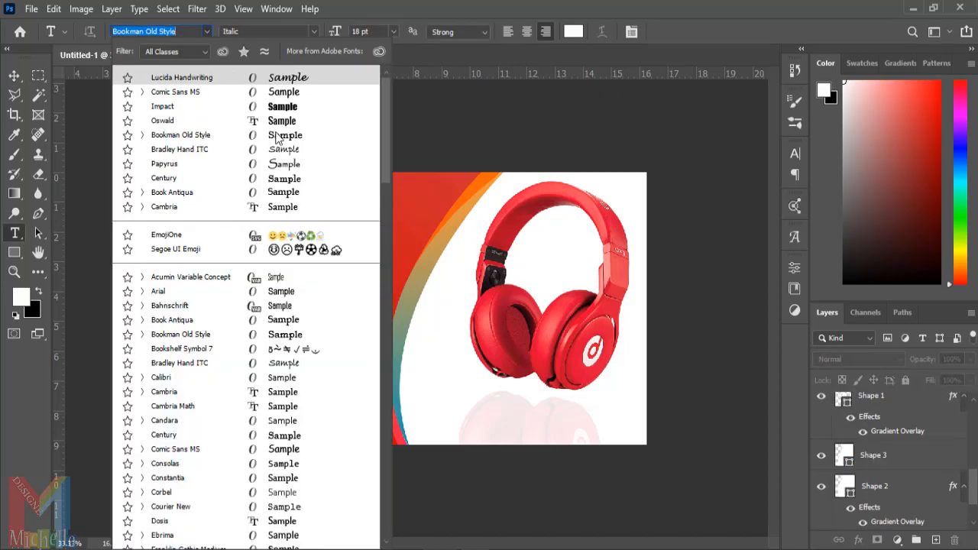
left_click(276, 134)
left_click(220, 295)
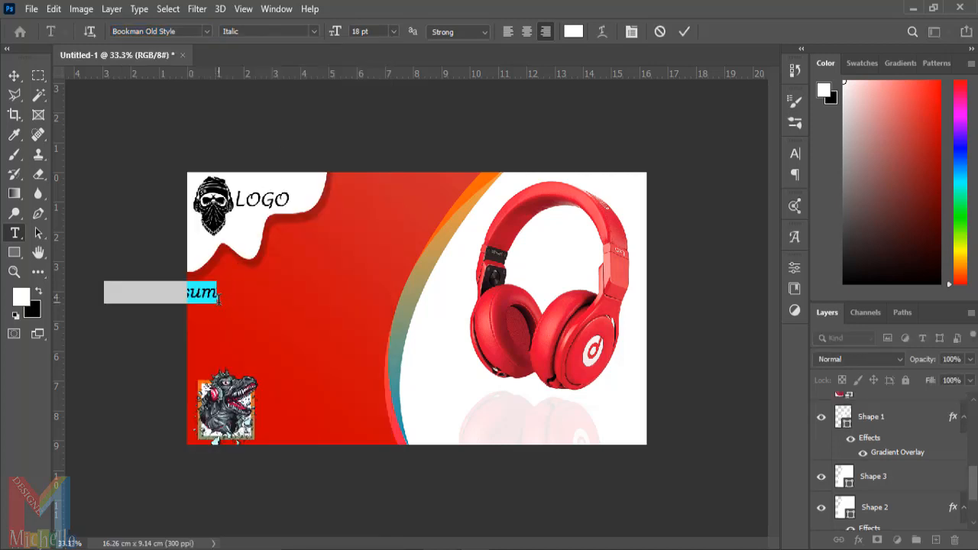
type("EX")
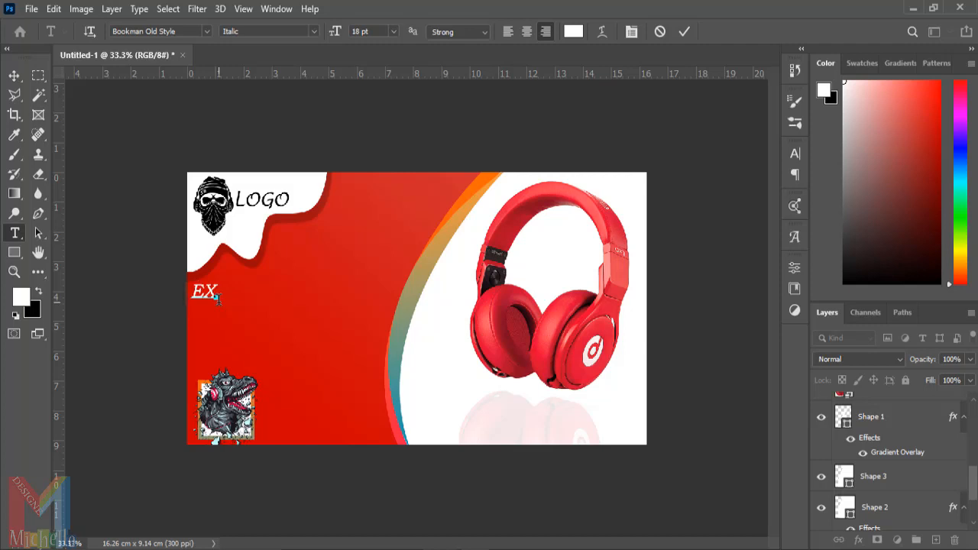
type("C")
type("LUS")
type("IV")
type("E")
left_click(14, 74)
left_click_drag(214, 299, 293, 294)
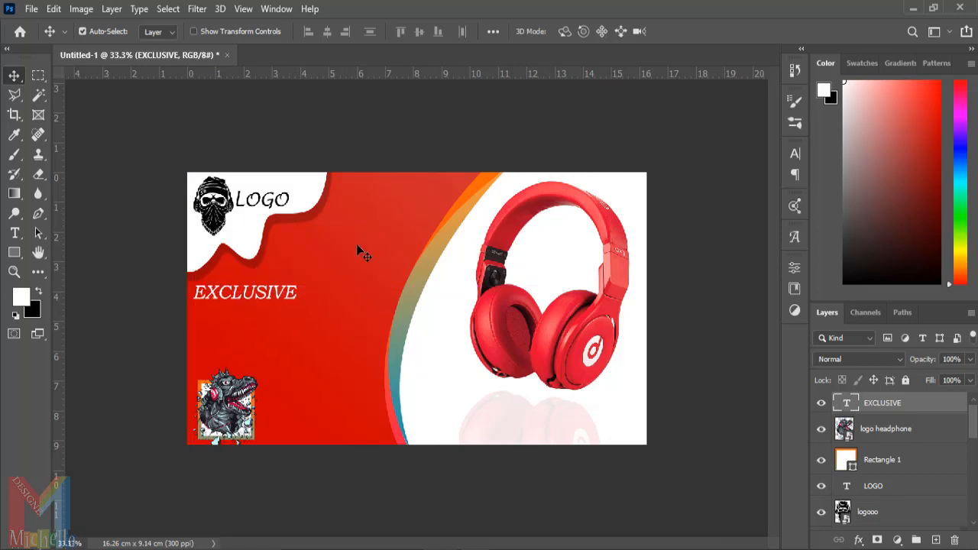
Set the font size of the "EXCLUSIVE" text to 24 pt.
double_click(244, 298)
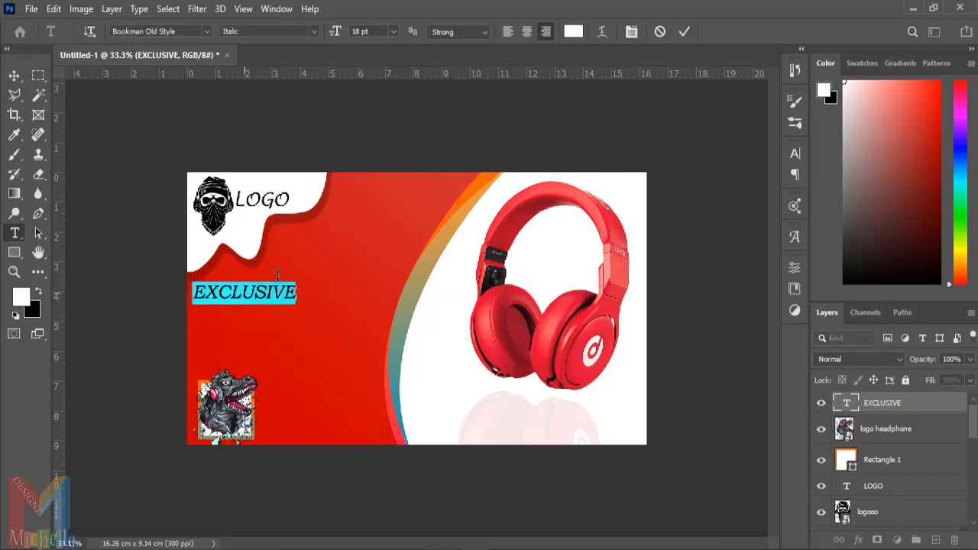
left_click(394, 31)
left_click(380, 166)
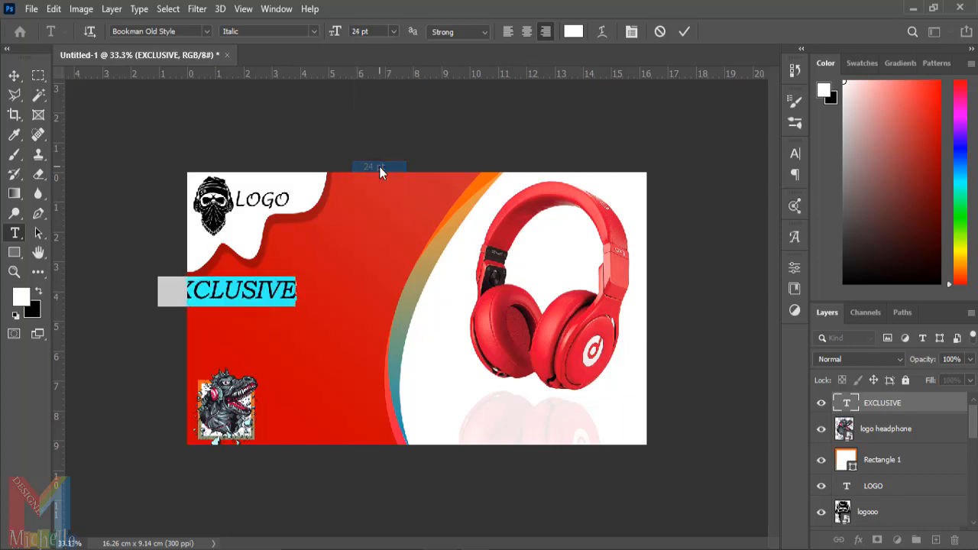
left_click(13, 75)
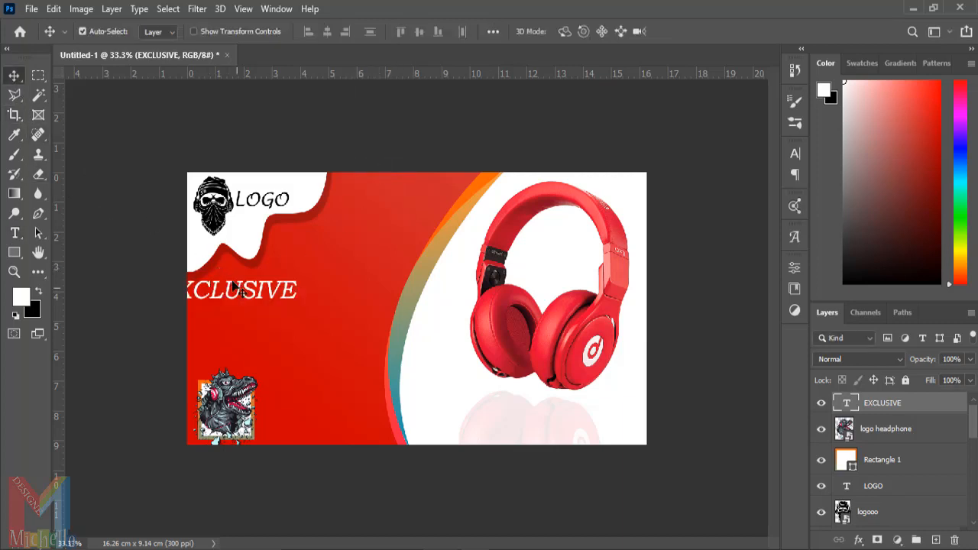
Shift the "EXCLUSIVE" text fully onto the banner and add "HEAD PHONE" in white Bookman Old Style Bold Italic, 24 pt, directly below it.
left_click_drag(239, 298, 277, 298)
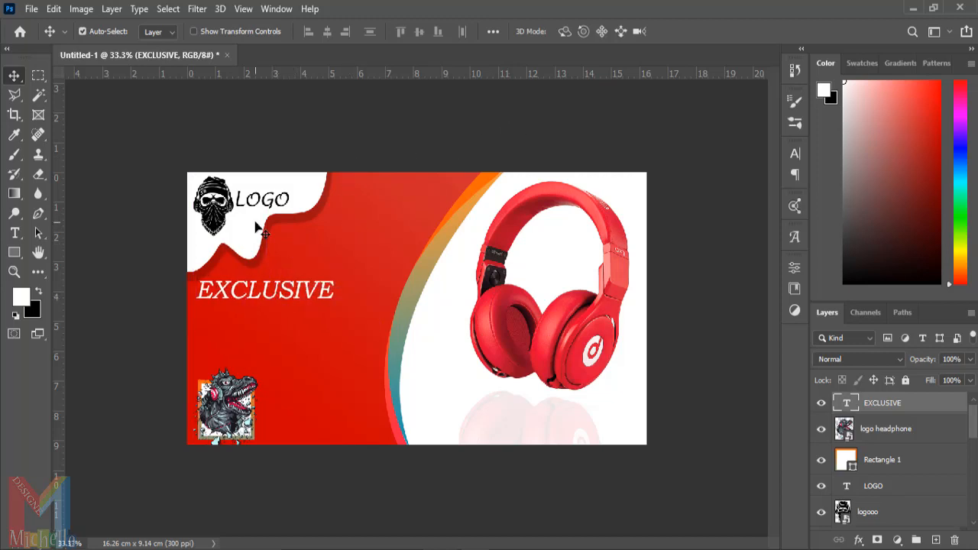
left_click(24, 228)
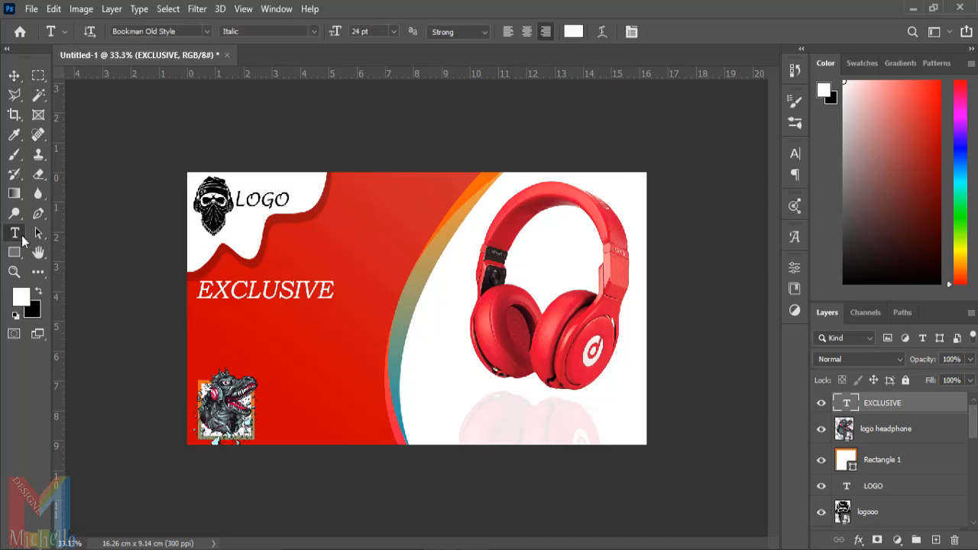
left_click(204, 326)
left_click(313, 32)
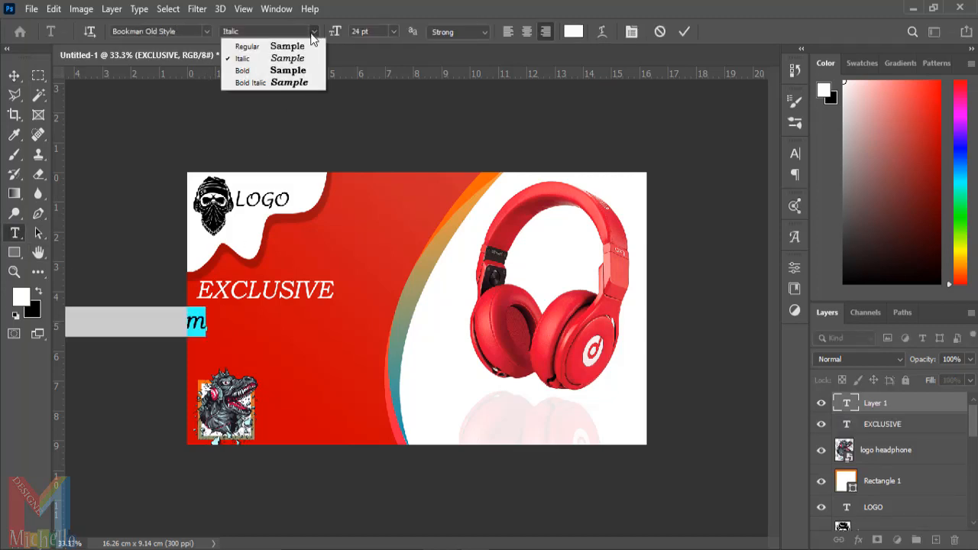
left_click(301, 82)
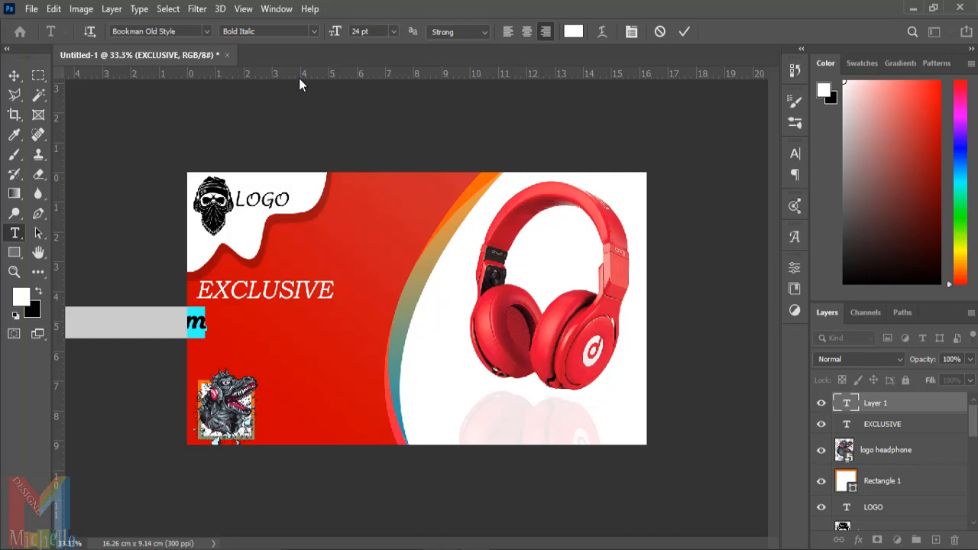
type("HEAD")
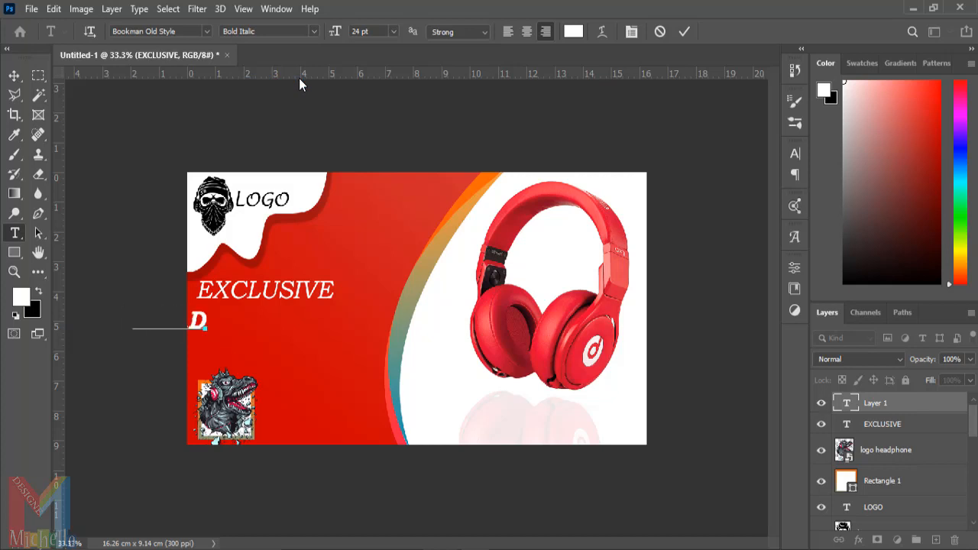
type("PHOB")
type("E")
key("BackSpace")
key("BackSpace")
type("NE")
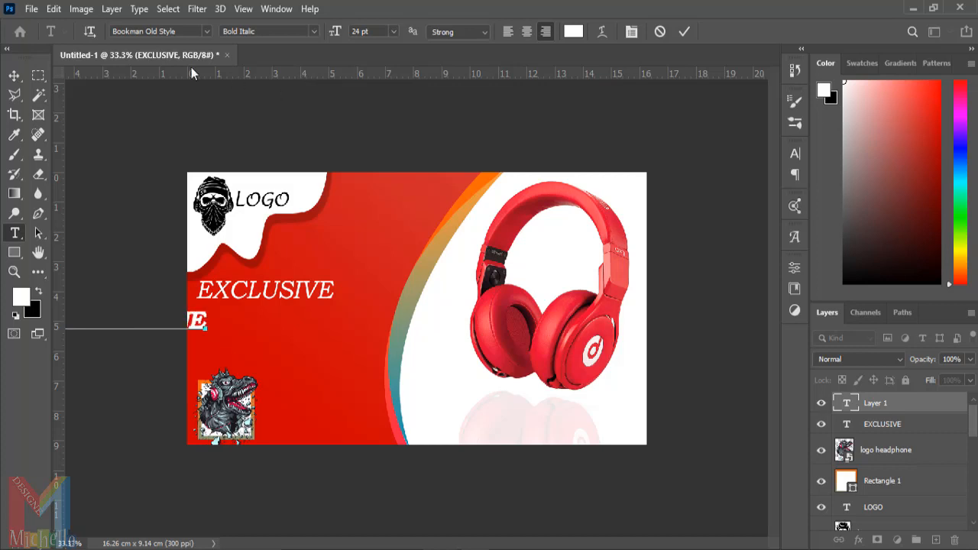
left_click(14, 75)
left_click_drag(204, 328, 350, 326)
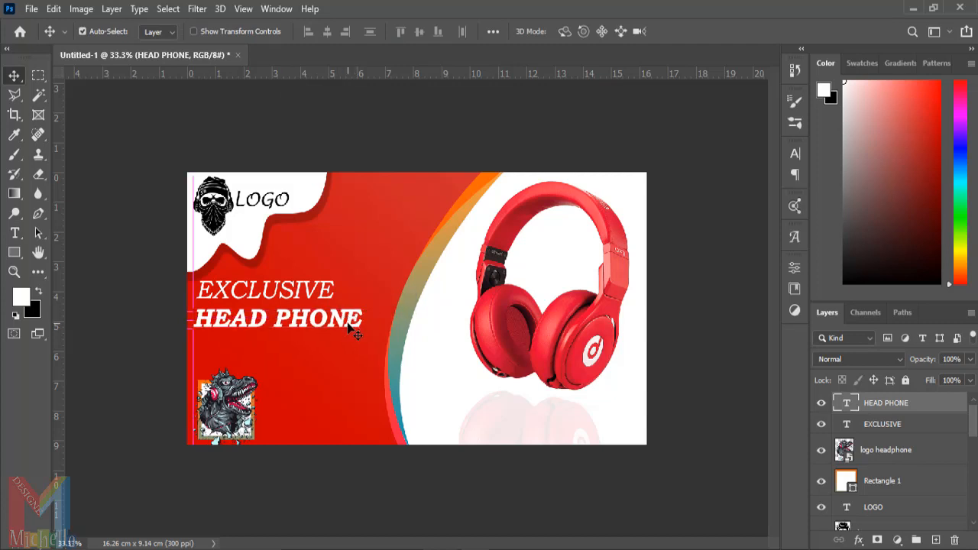
double_click(350, 328)
left_click_drag(363, 321, 274, 321)
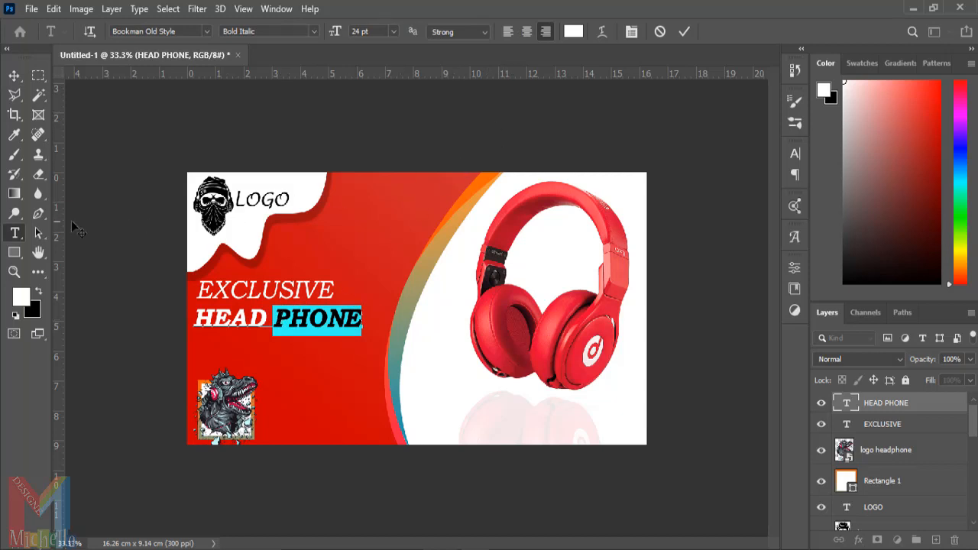
left_click(40, 216)
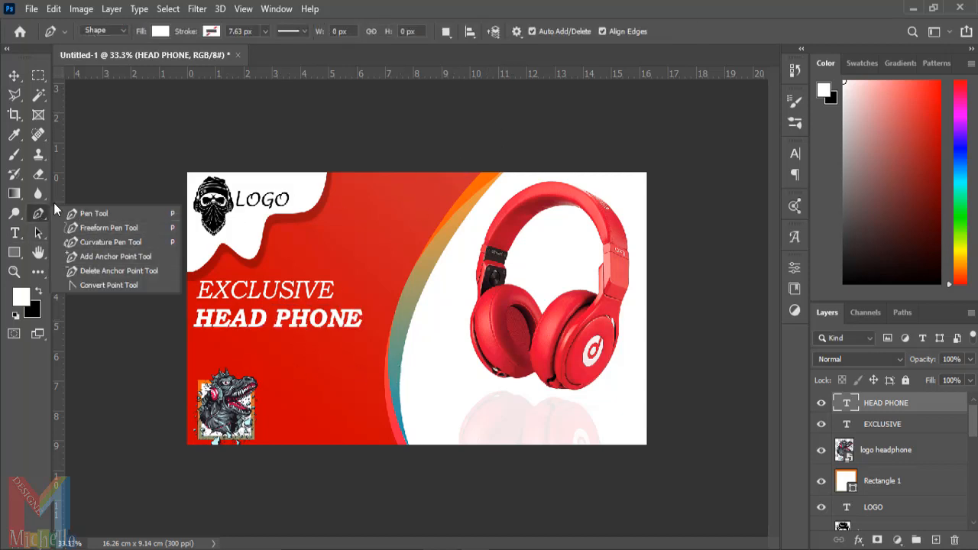
left_click(81, 114)
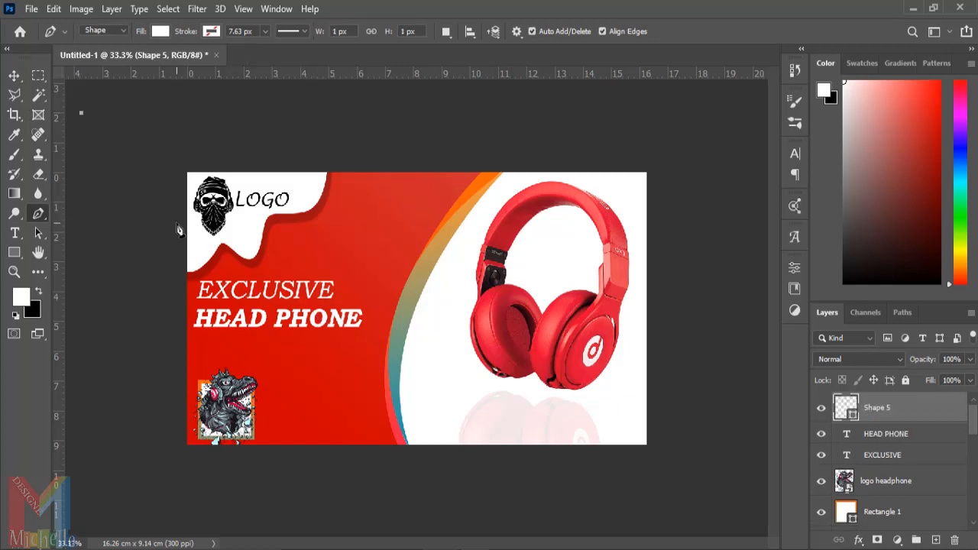
key("ctrl+z")
left_click(15, 75)
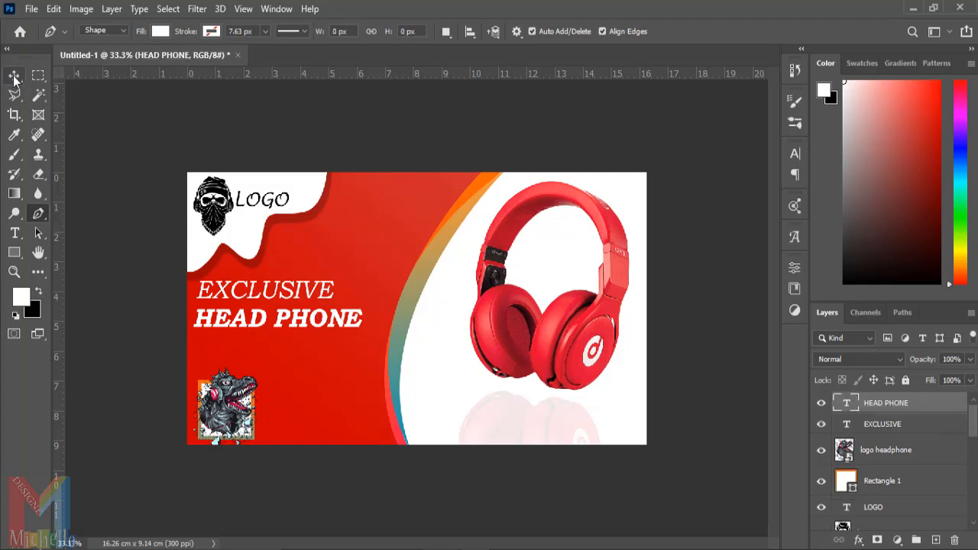
Recolor the word "PHONE" in the headline to teal #62d4b7, a brighter shade of the color sampled from the curved stripe.
double_click(308, 321)
left_click_drag(364, 323, 273, 322)
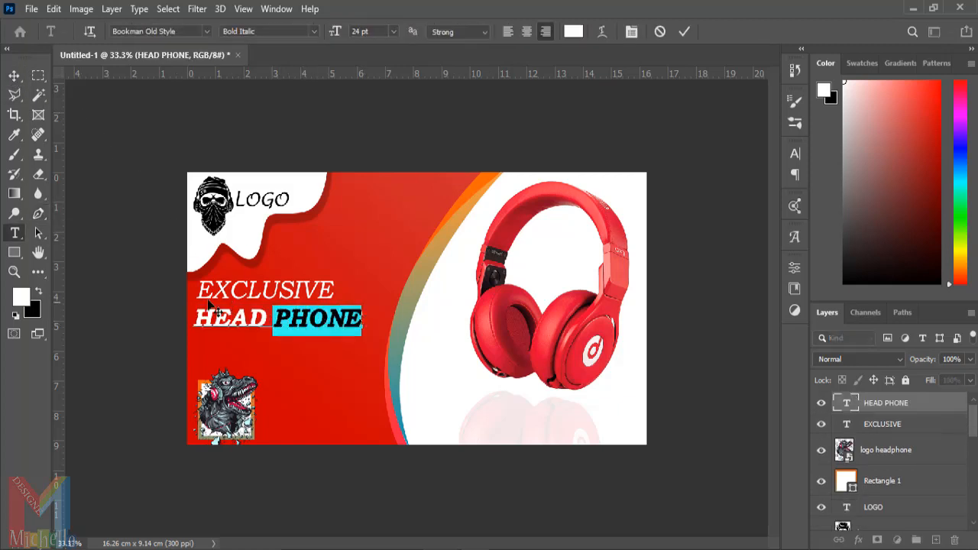
left_click(574, 32)
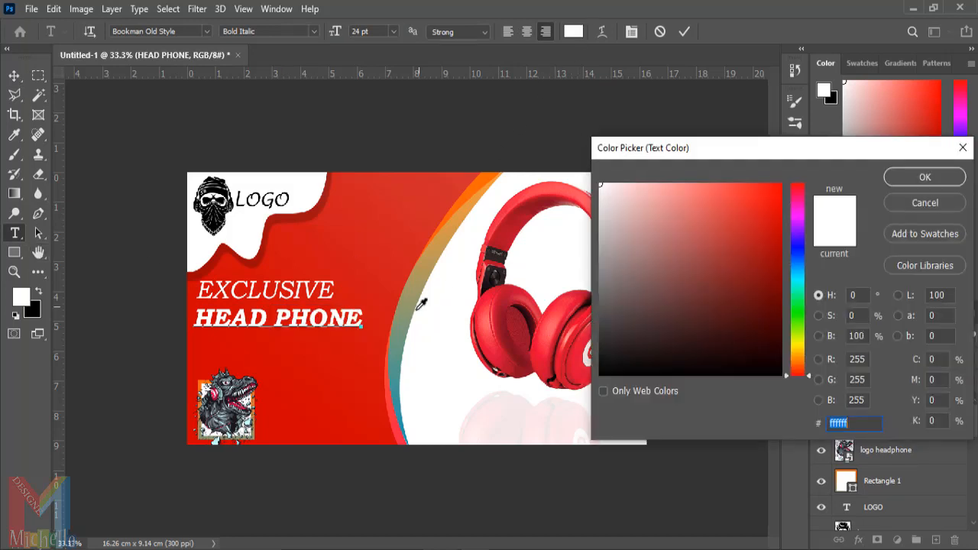
left_click(401, 353)
left_click(402, 361)
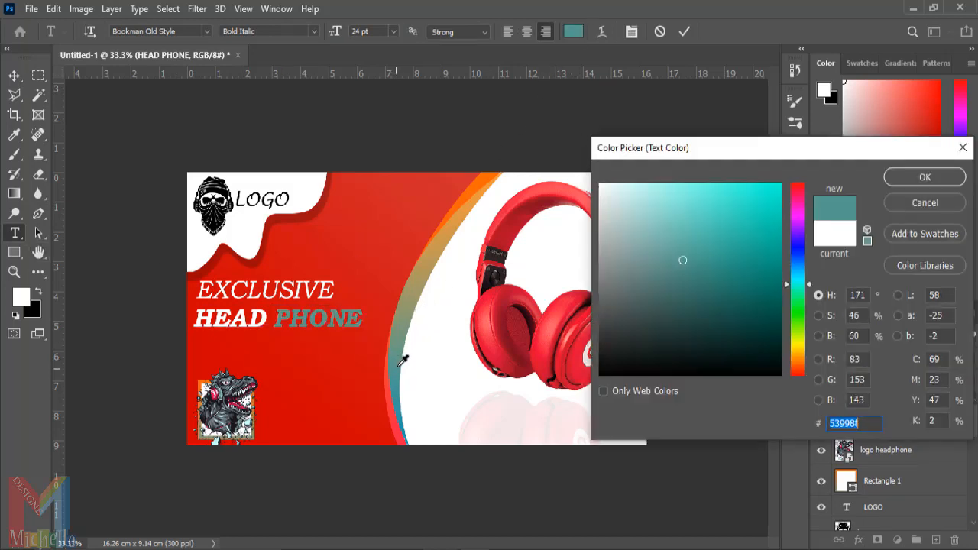
left_click_drag(686, 260, 718, 204)
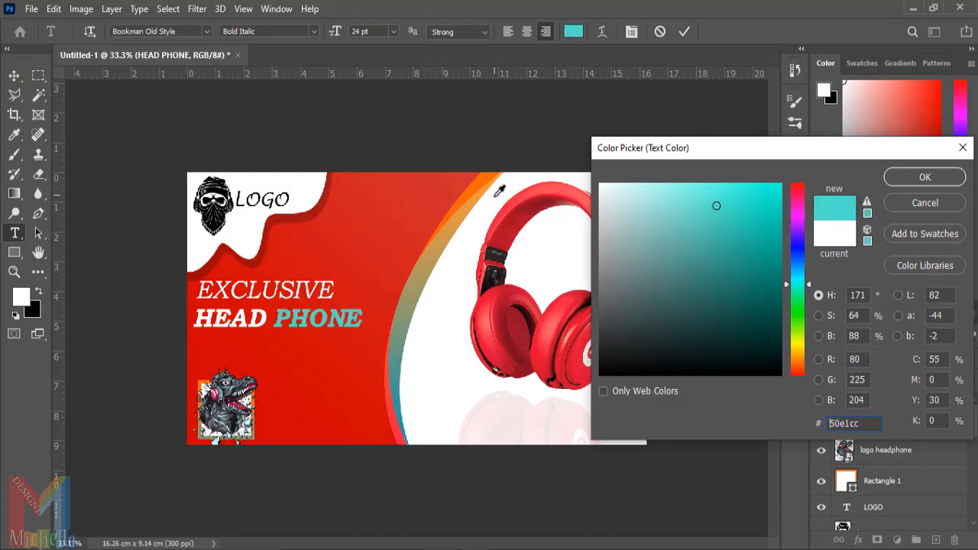
left_click(487, 175)
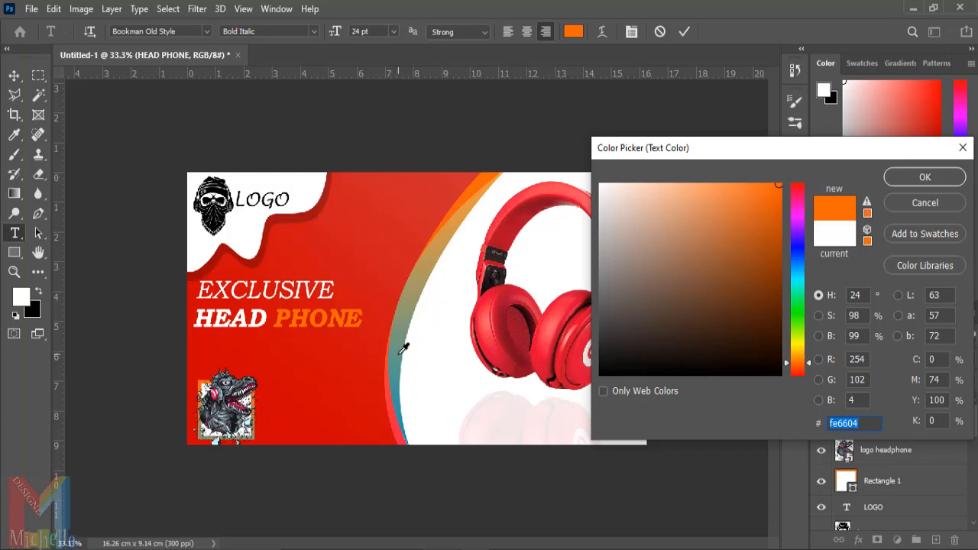
left_click(399, 359)
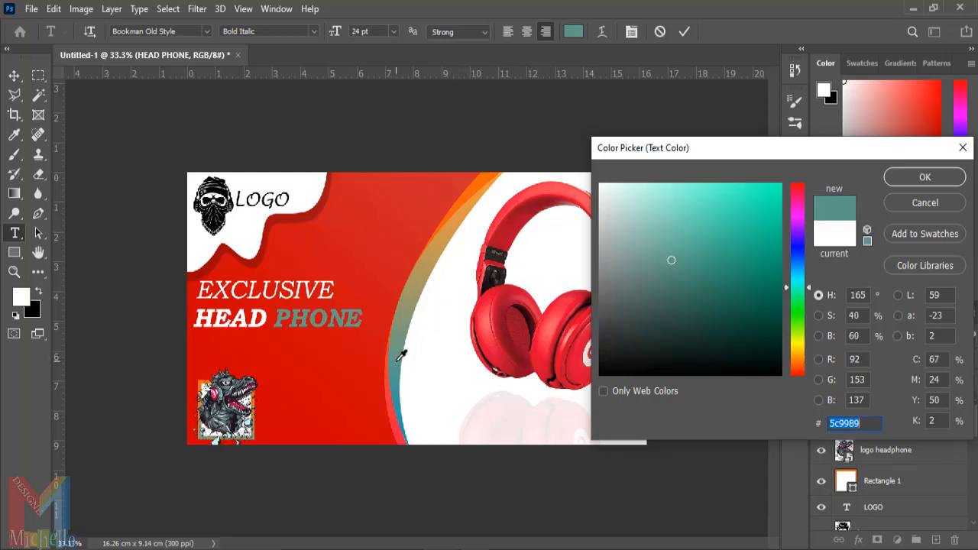
left_click_drag(670, 260, 697, 215)
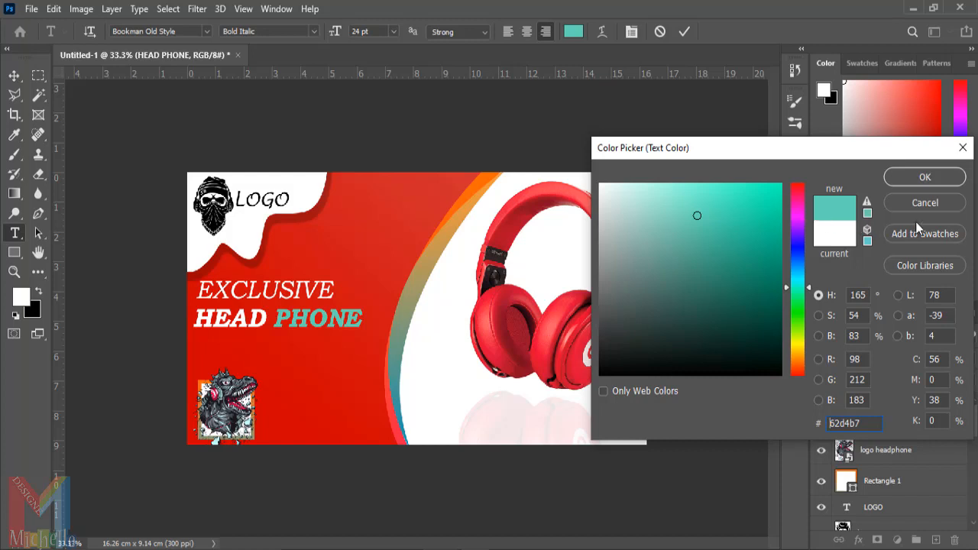
left_click(926, 178)
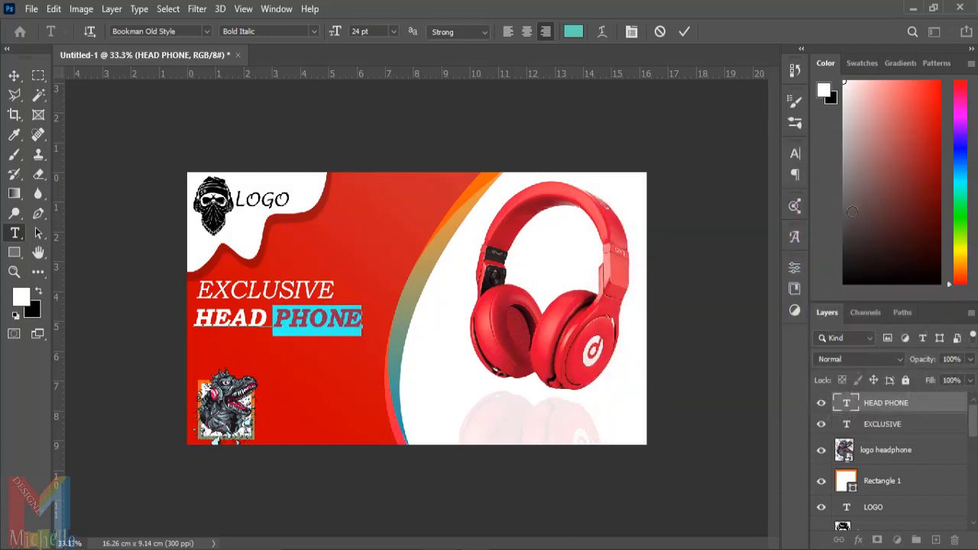
left_click(684, 31)
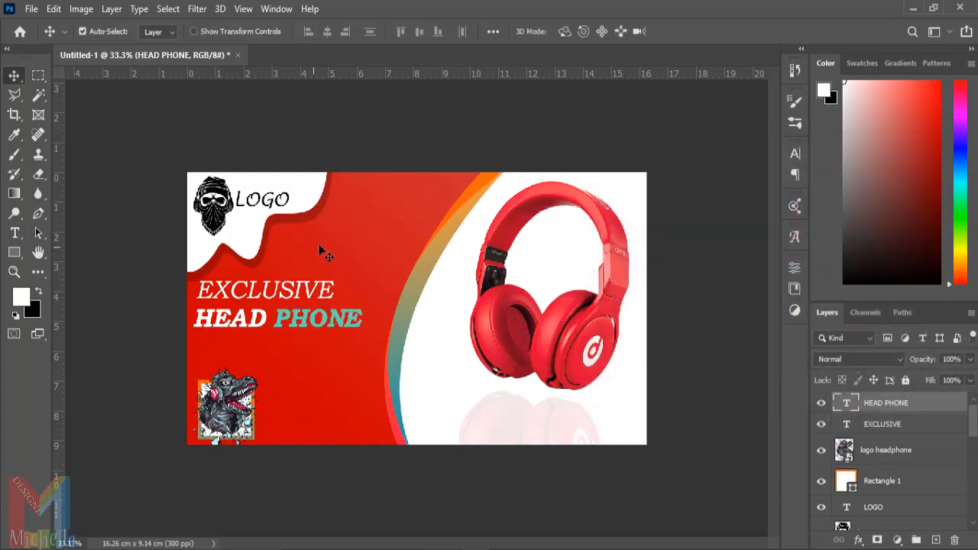
Draw a circle about 291 px in diameter over the curved stripe and fill it with the recently used teal.
left_click(13, 252)
left_click(61, 281)
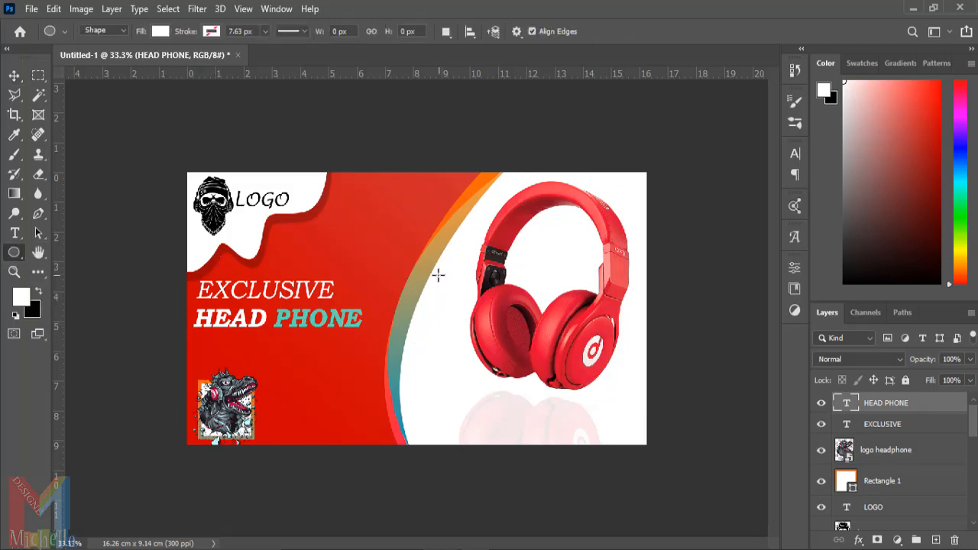
left_click_drag(448, 266, 377, 377)
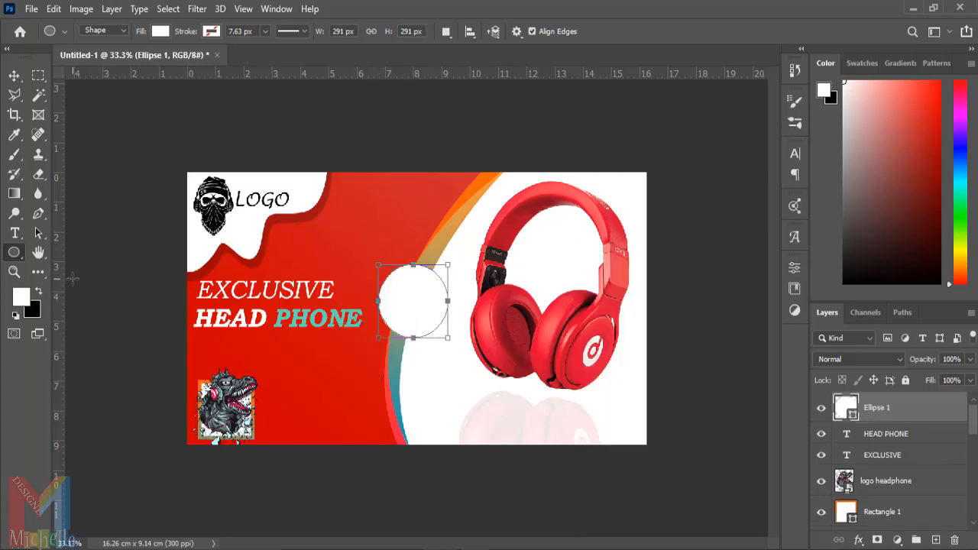
left_click(159, 32)
left_click(70, 112)
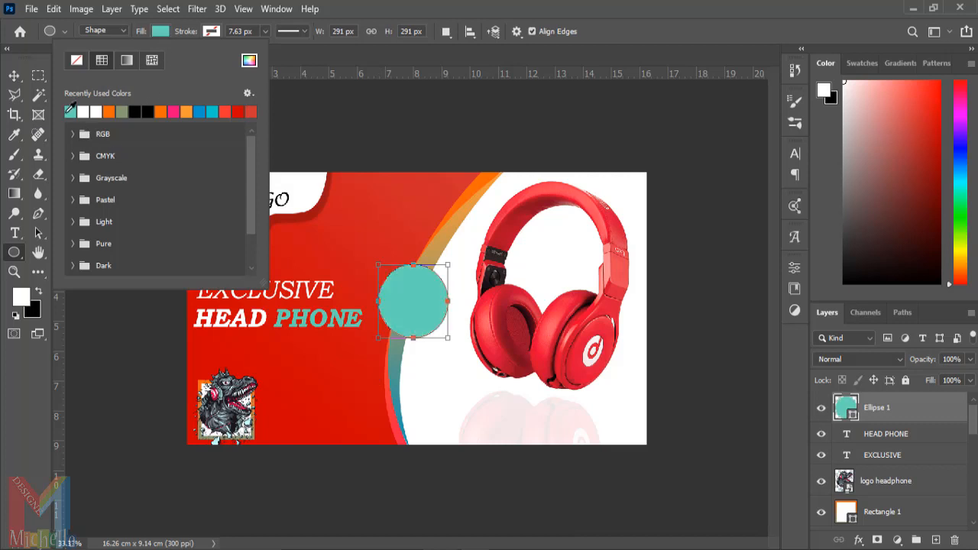
Give the teal circle a white stroke about 12.87 px wide and move it slightly higher along the curved stripe.
left_click(221, 31)
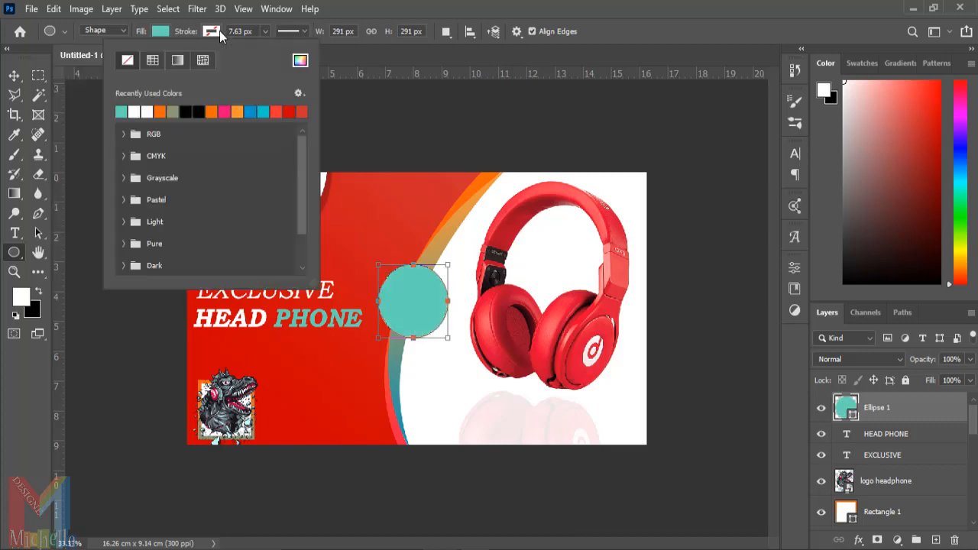
left_click(264, 31)
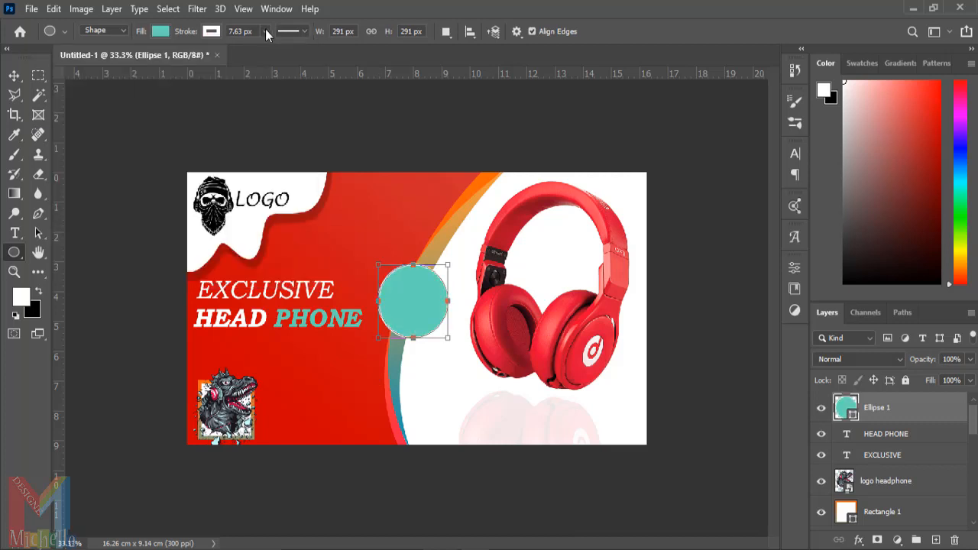
left_click_drag(265, 50, 268, 51)
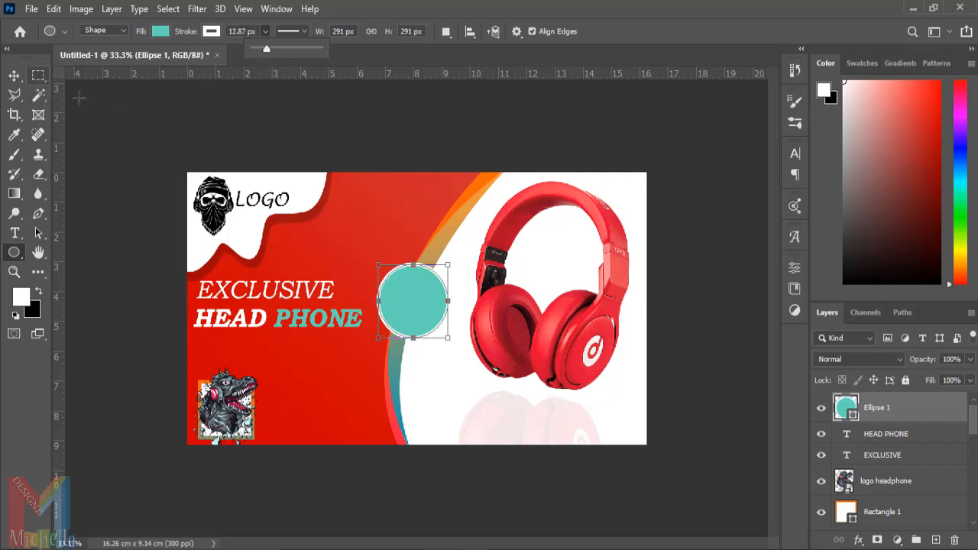
key("v")
left_click_drag(421, 327, 435, 299)
left_click(141, 366)
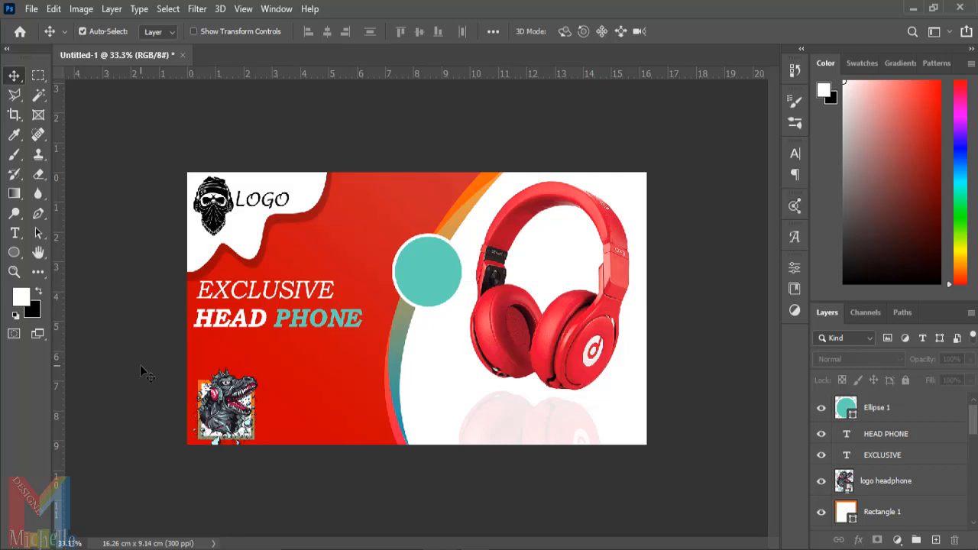
Add the white two-line text "50%" and "Save" in Bookman Old Style Bold Italic, 24 pt, over the teal circle.
left_click(15, 233)
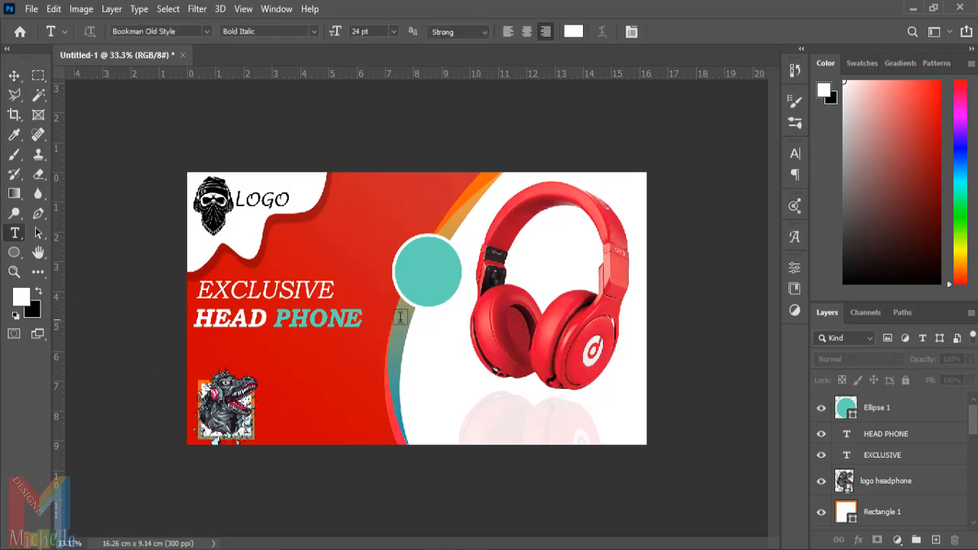
left_click(431, 278)
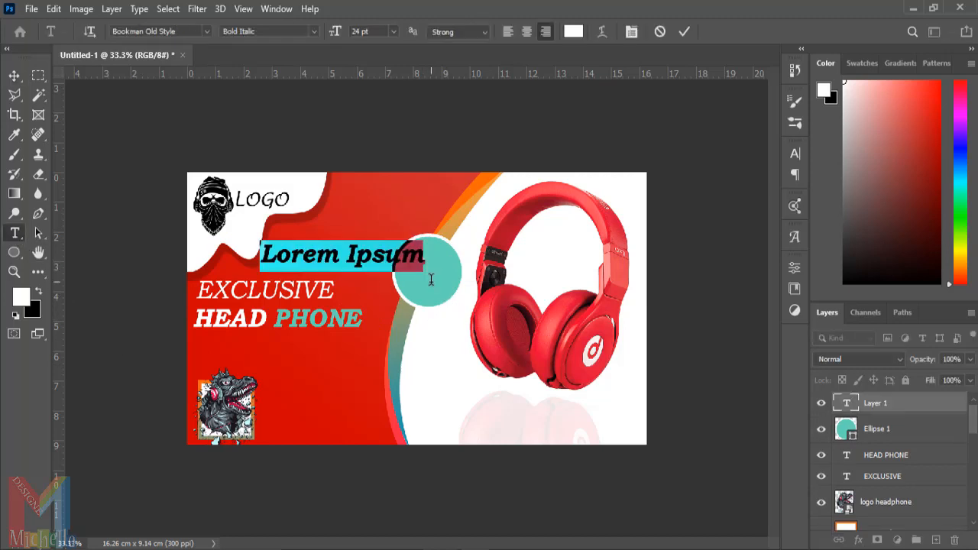
type("50")
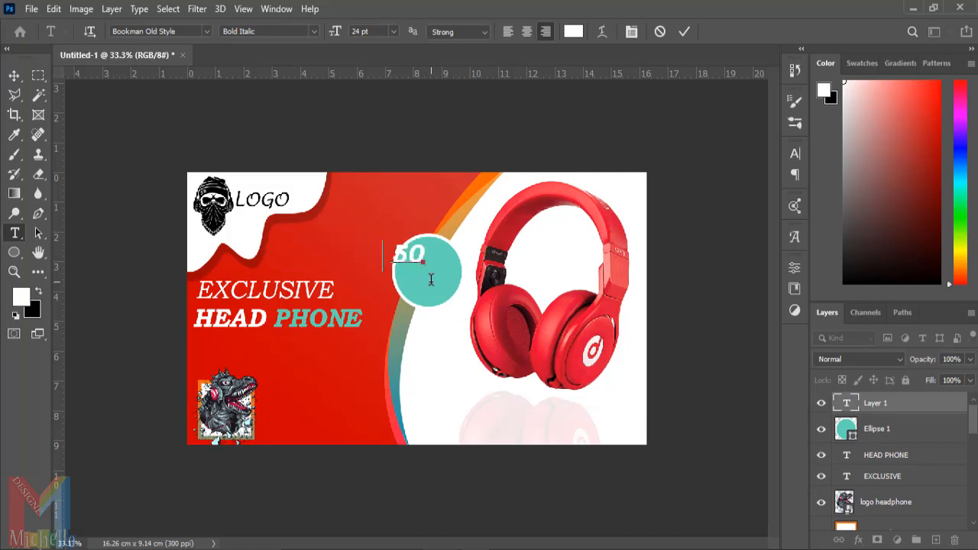
type("%")
key("Return")
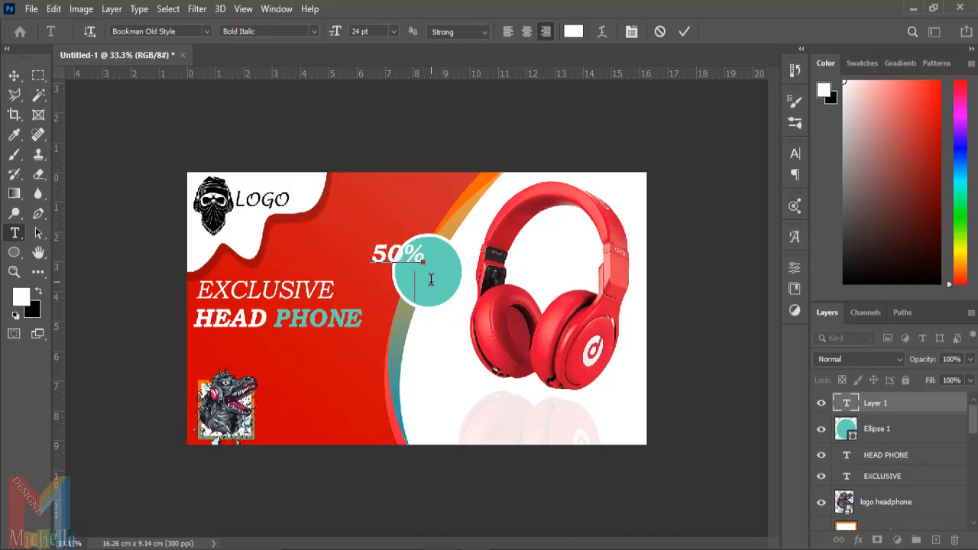
type("Save")
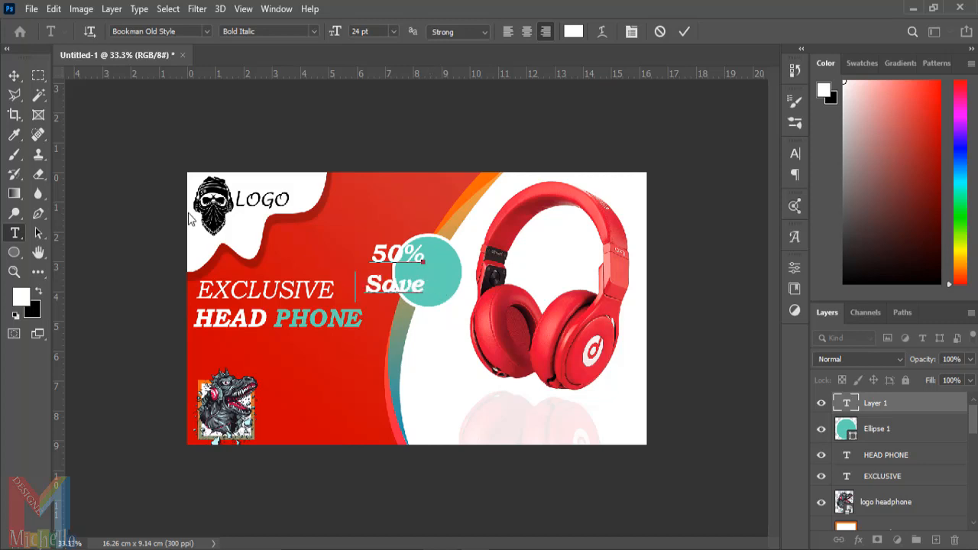
left_click(14, 76)
Set the font size of the "50% Save" text to 16 pt.
double_click(398, 256)
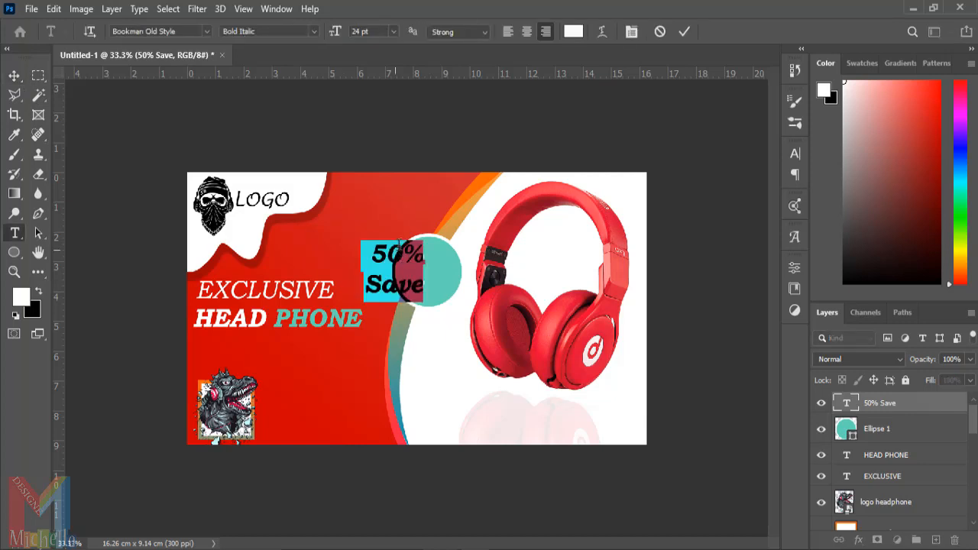
left_click(395, 32)
left_click(384, 142)
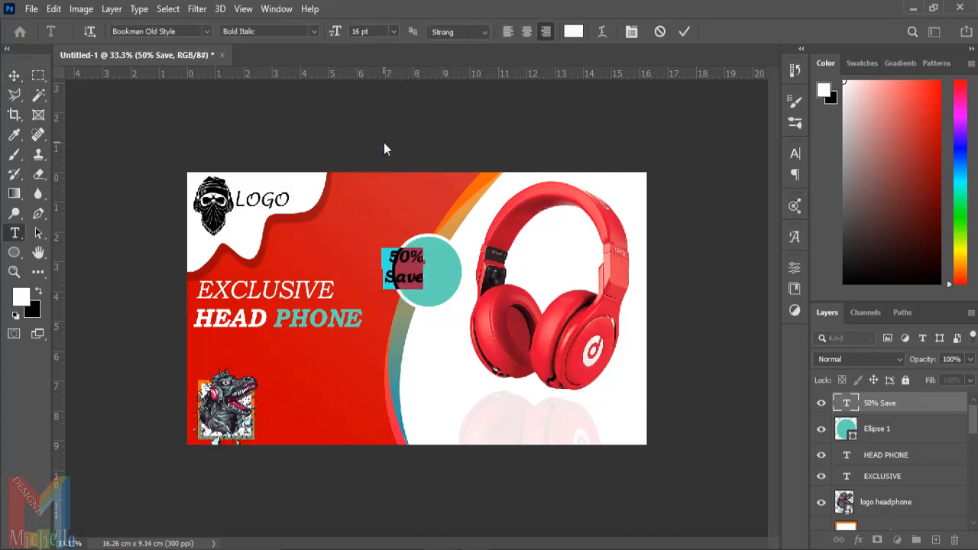
left_click(13, 76)
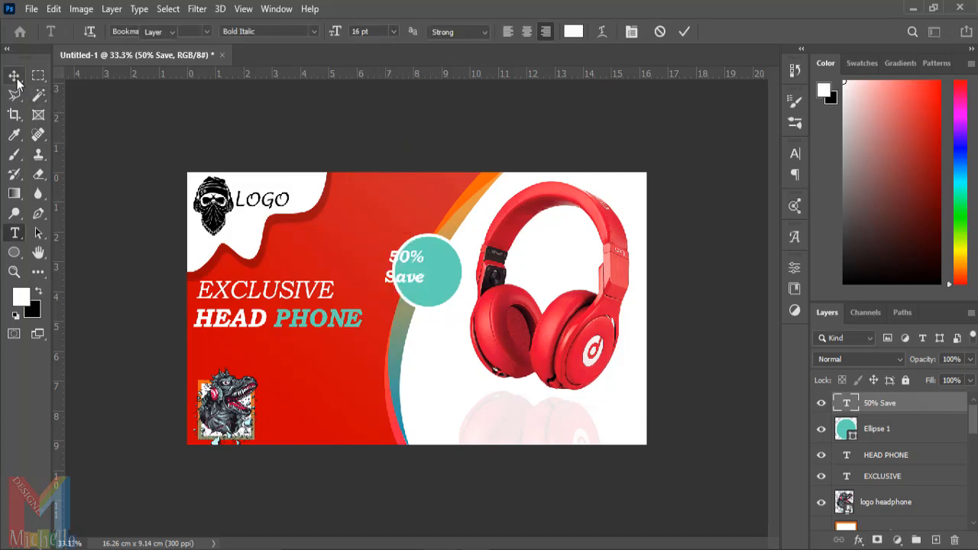
Move the "50% Save" text onto the teal circle and colour it the headphone's red, #d00f36.
left_click_drag(408, 281, 437, 287)
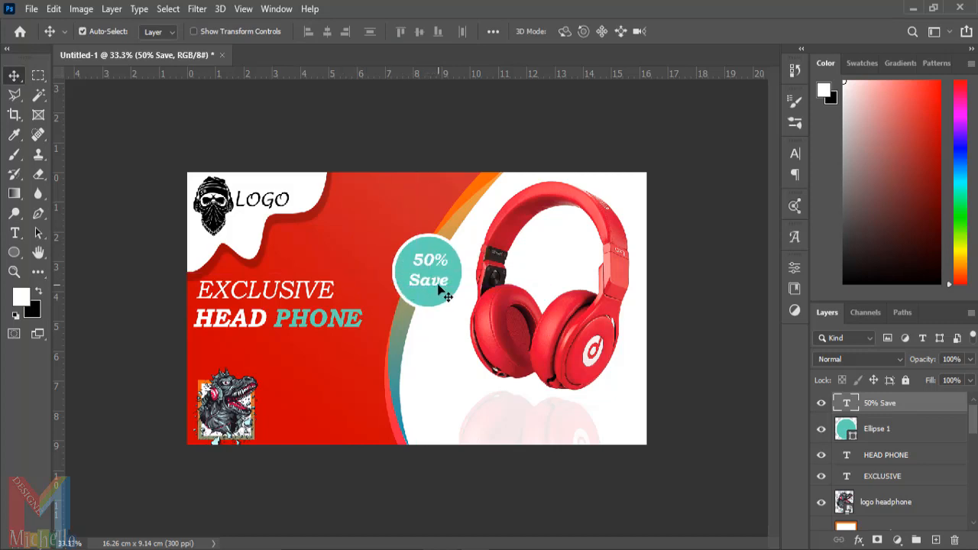
double_click(442, 289)
left_click(573, 31)
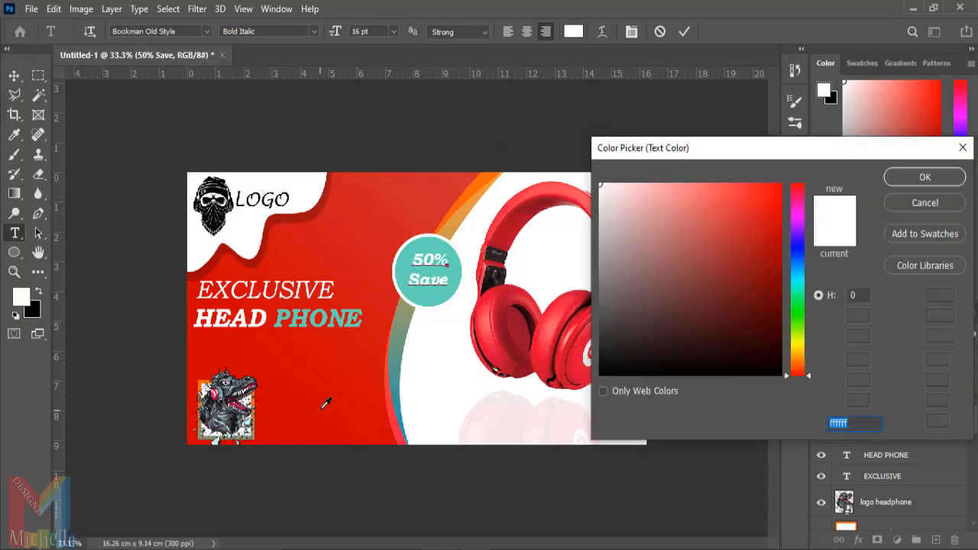
left_click(306, 421)
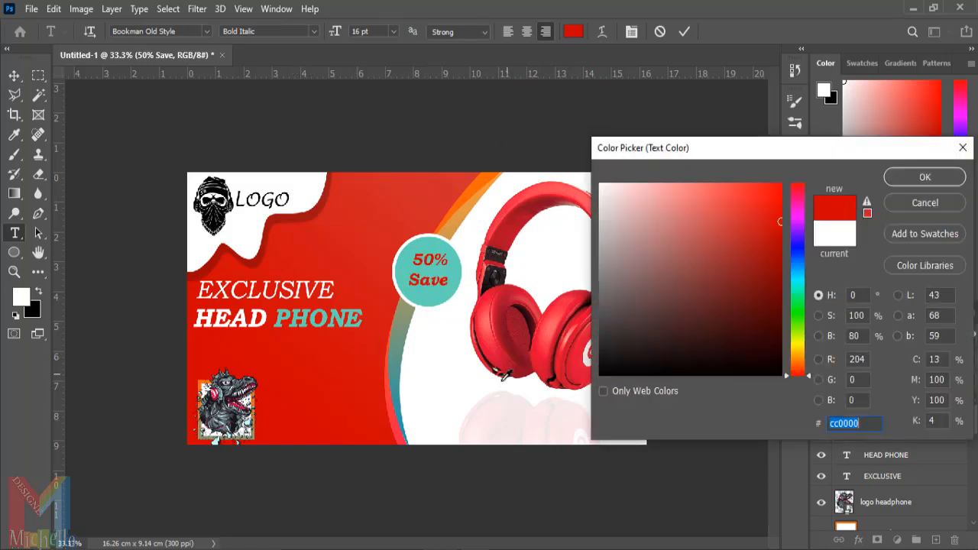
left_click(503, 340)
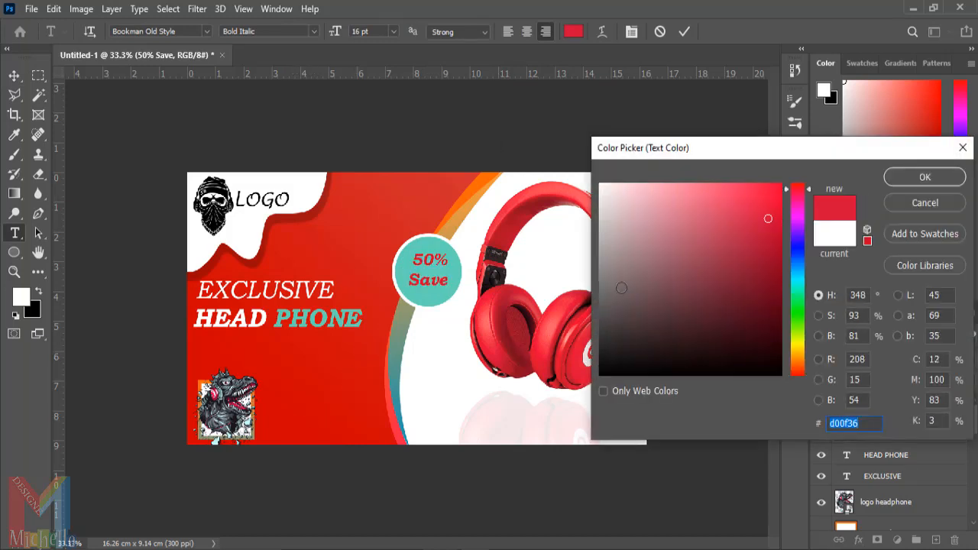
left_click(922, 178)
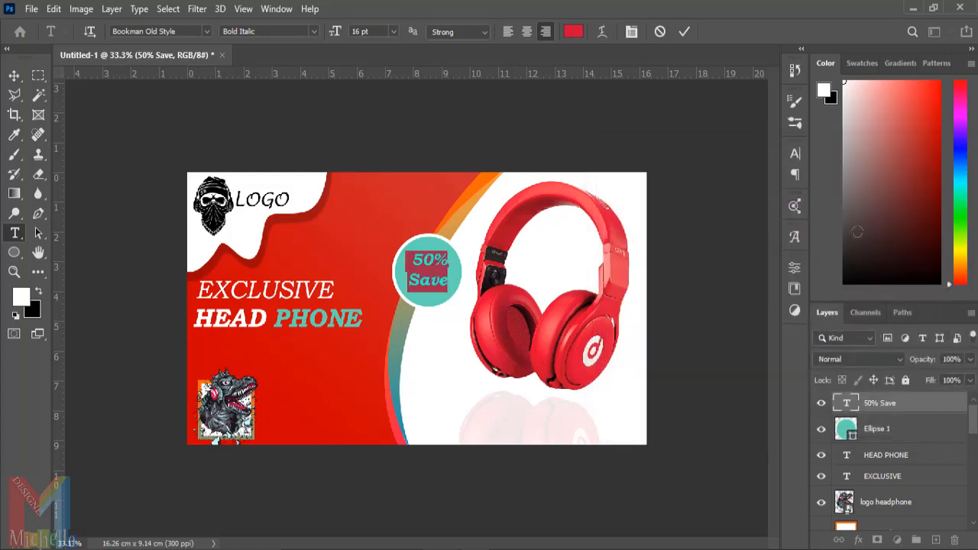
left_click(676, 102)
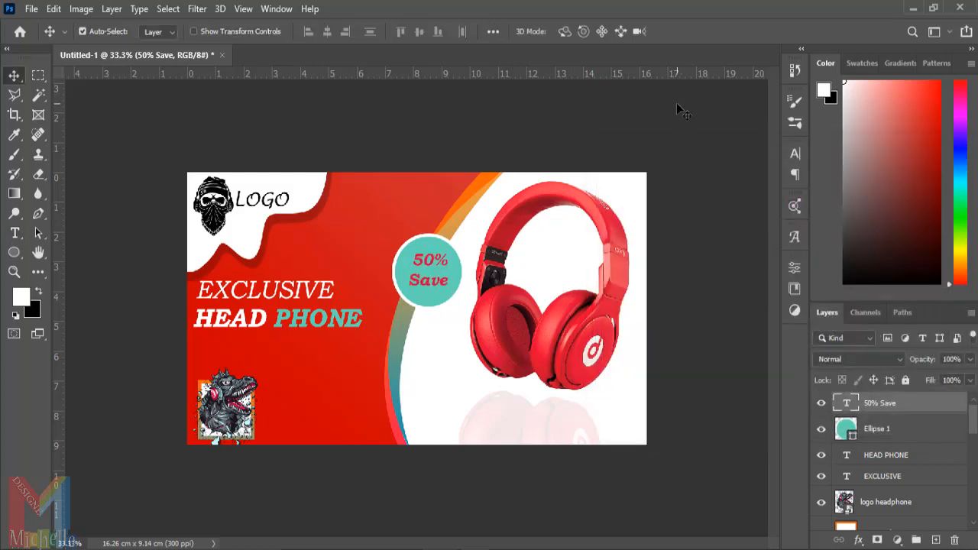
Nudge the "50% Save" text slightly down to centre it within the teal circle.
left_click(675, 116)
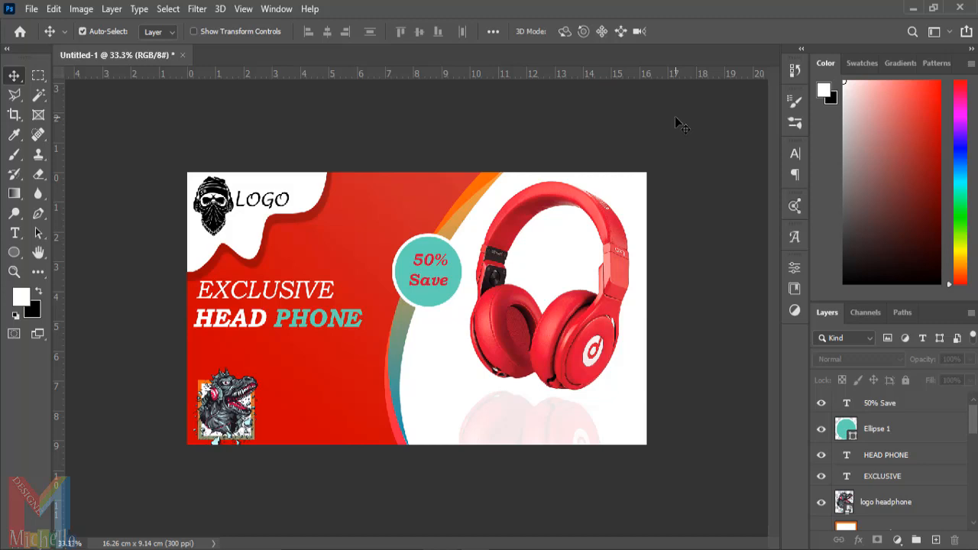
left_click_drag(448, 282, 444, 287)
left_click(683, 233)
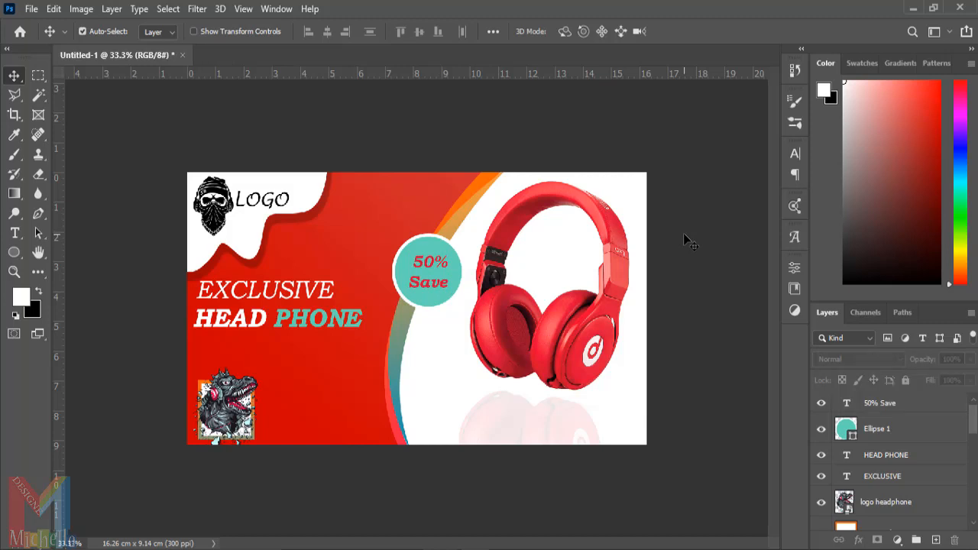
Draw a white rectangle about 304 by 118 px between the logo corner and the curved stripe, with corners rounded to 59 px.
left_click(18, 254)
right_click(23, 252)
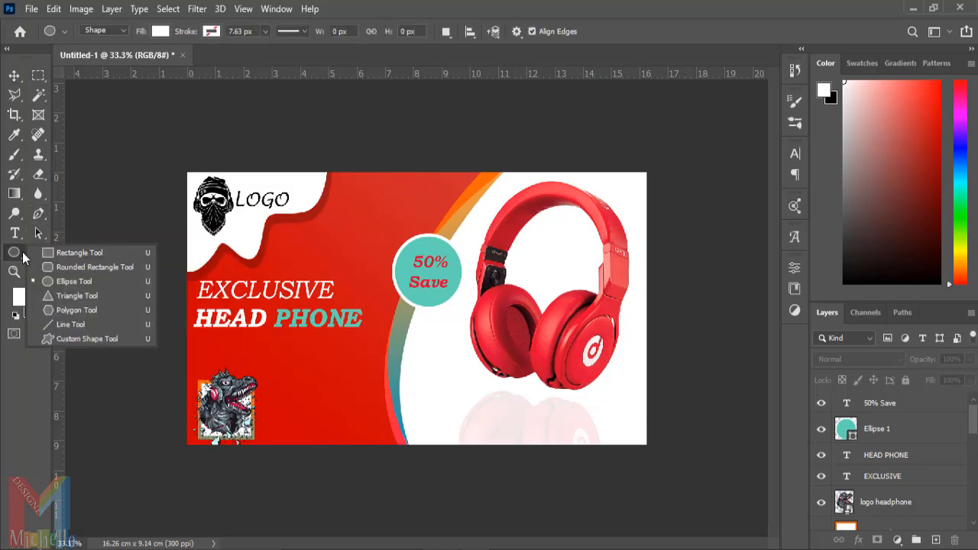
left_click(69, 257)
left_click_drag(423, 183, 350, 214)
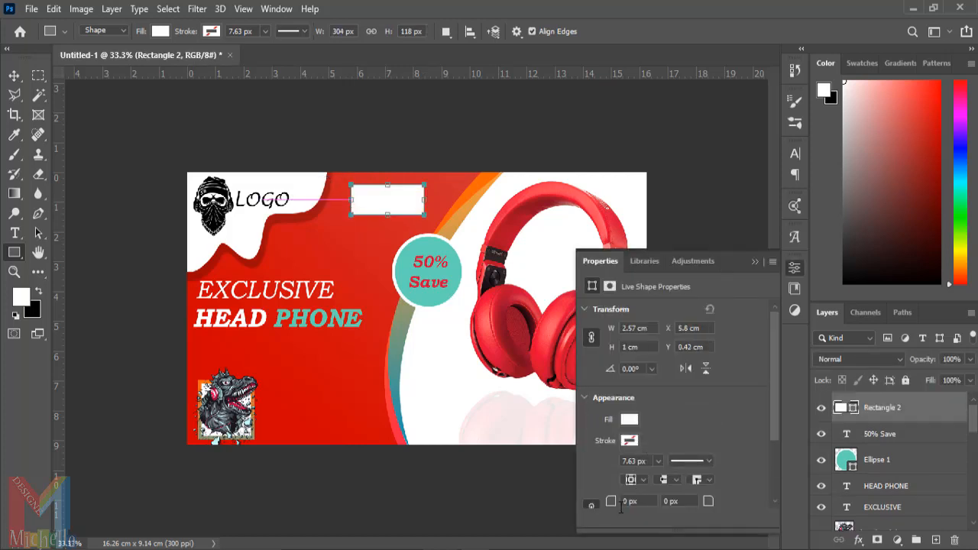
left_click(625, 501)
type("59")
key("Return")
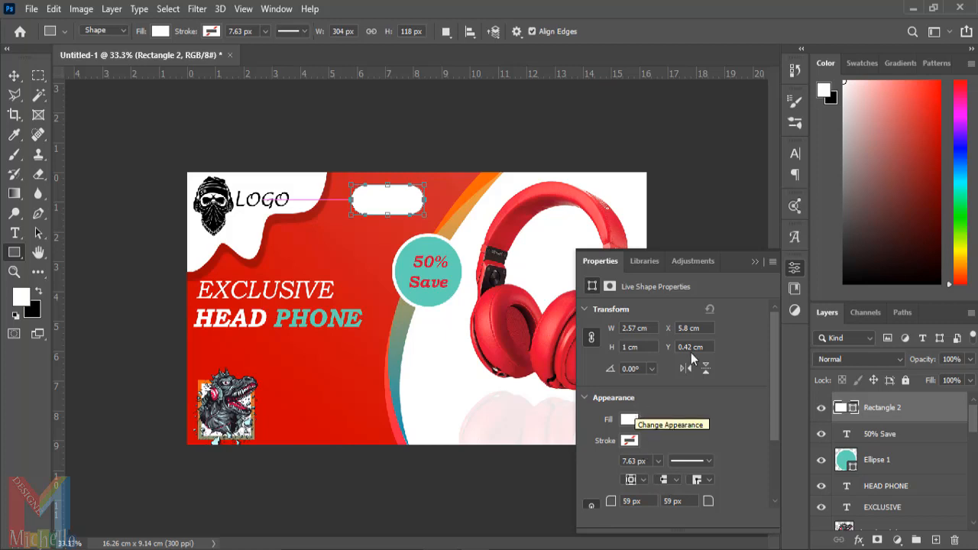
left_click(757, 261)
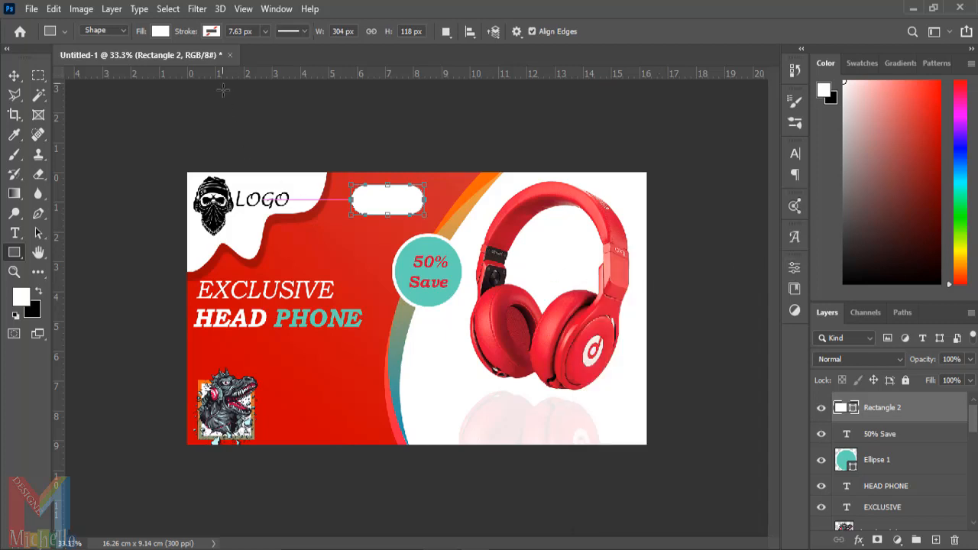
Give the white rounded rectangle a linear gradient stroke from the curved stripe's teal #58998c to its orange #fe6406.
left_click(212, 31)
left_click(181, 61)
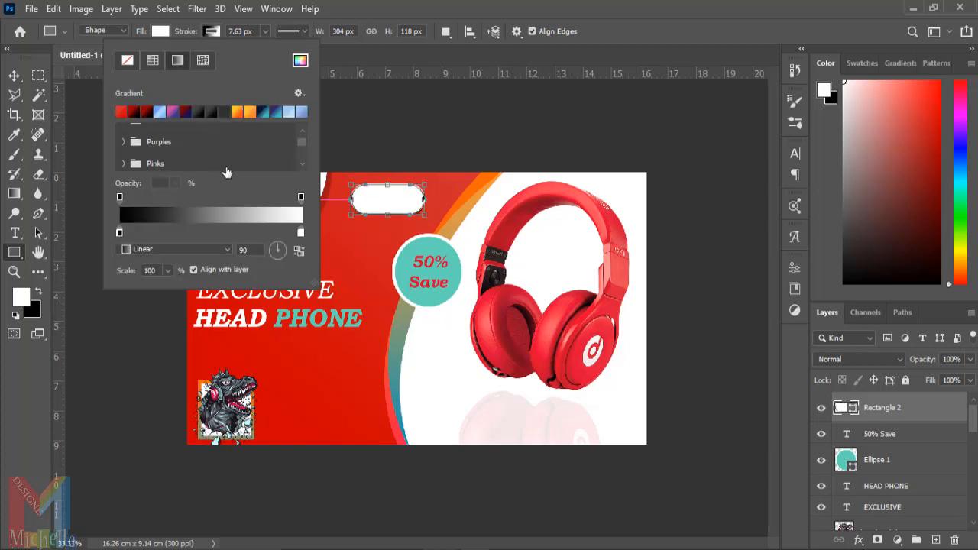
double_click(119, 232)
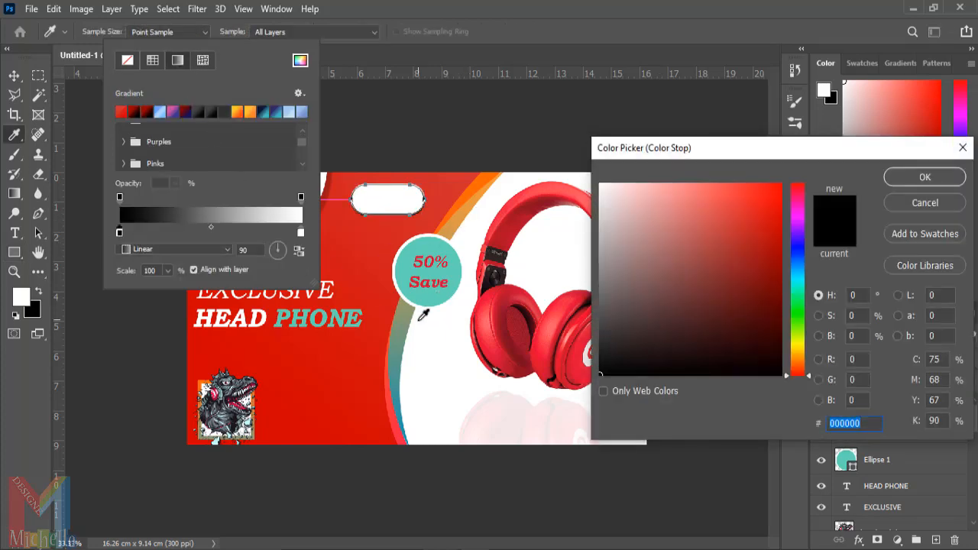
left_click(402, 357)
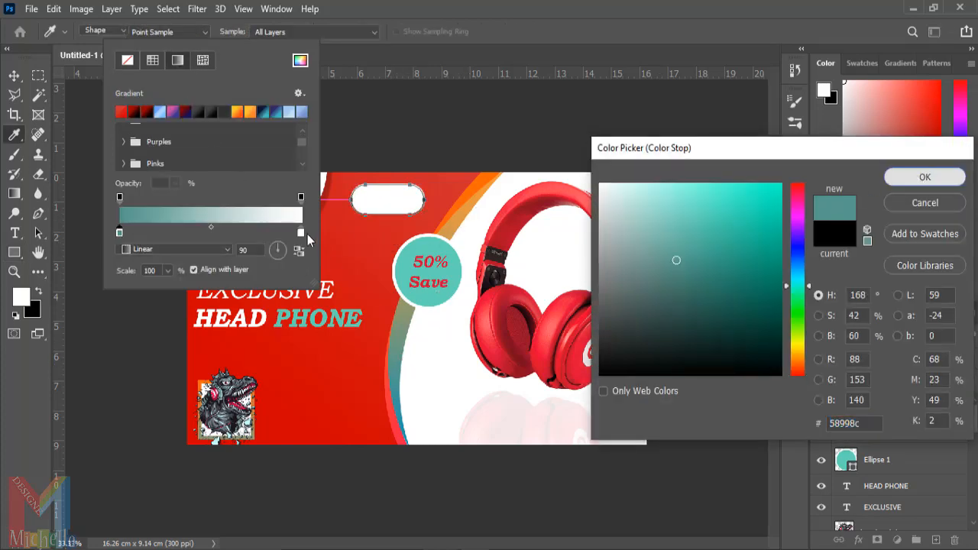
left_click(925, 177)
double_click(300, 233)
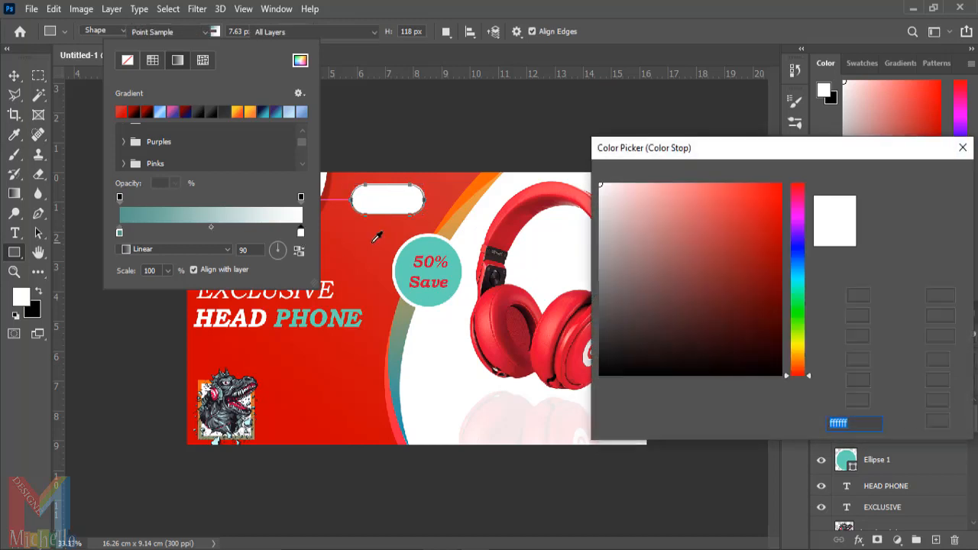
left_click(476, 188)
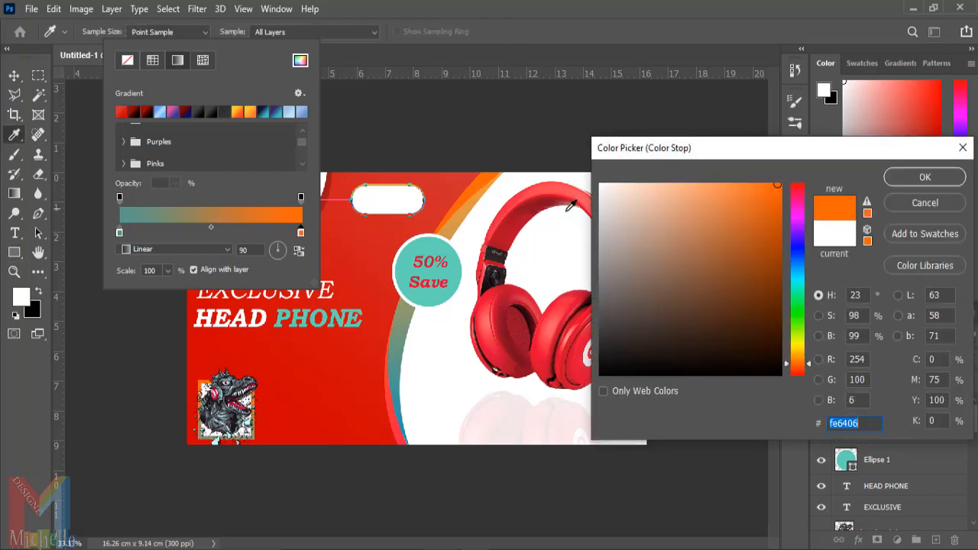
left_click(917, 182)
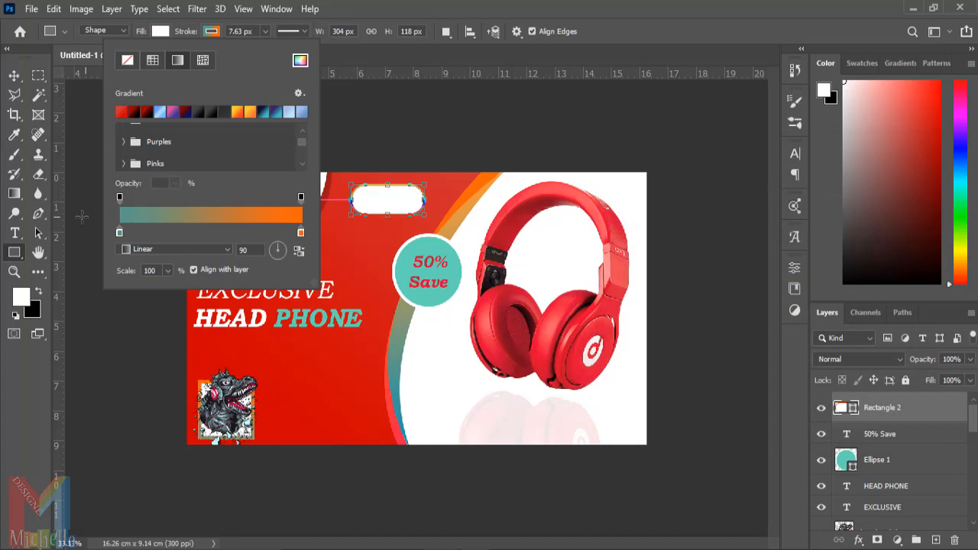
left_click(14, 75)
left_click(95, 117)
Add a drop shadow to the white rounded rectangle with a 17 px distance and 13% spread.
left_click(419, 203)
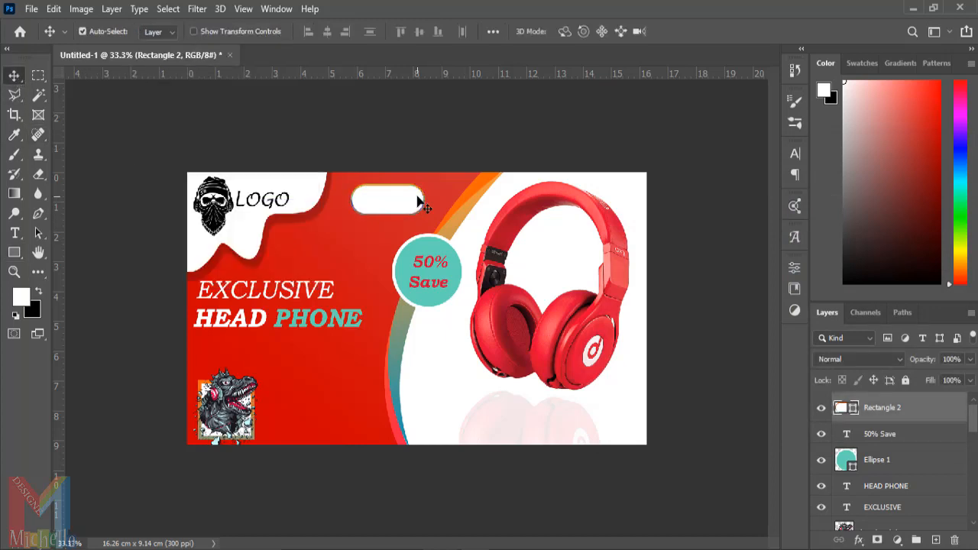
double_click(942, 416)
left_click(461, 421)
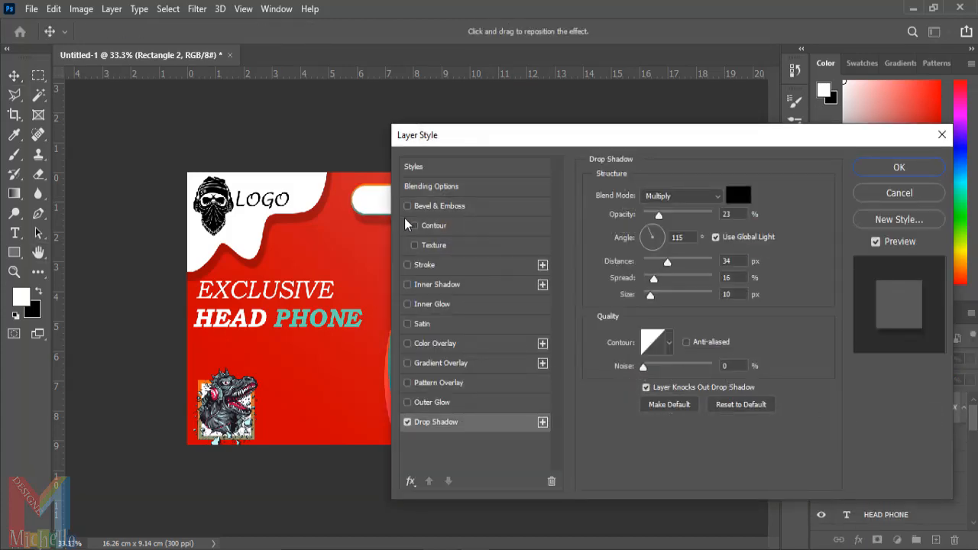
left_click_drag(559, 142, 607, 138)
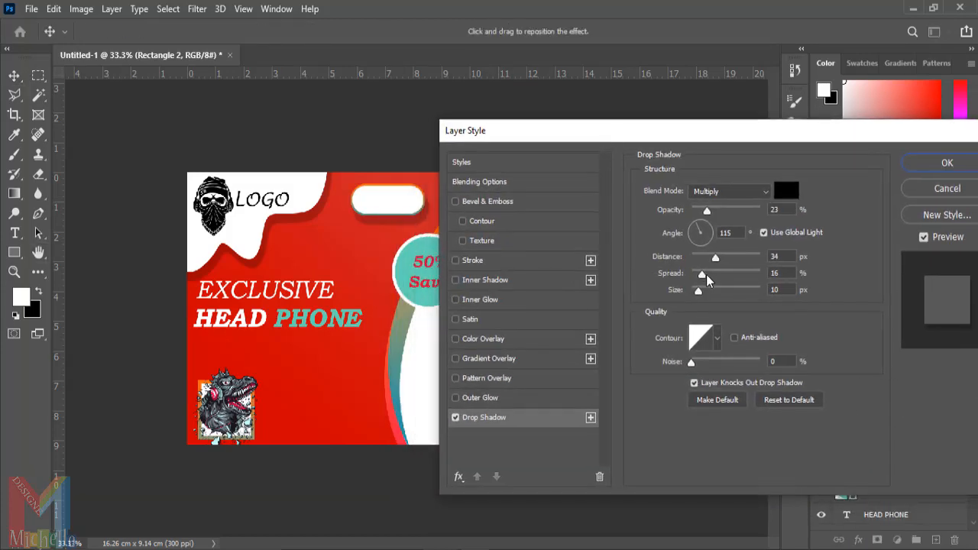
left_click_drag(704, 277, 703, 259)
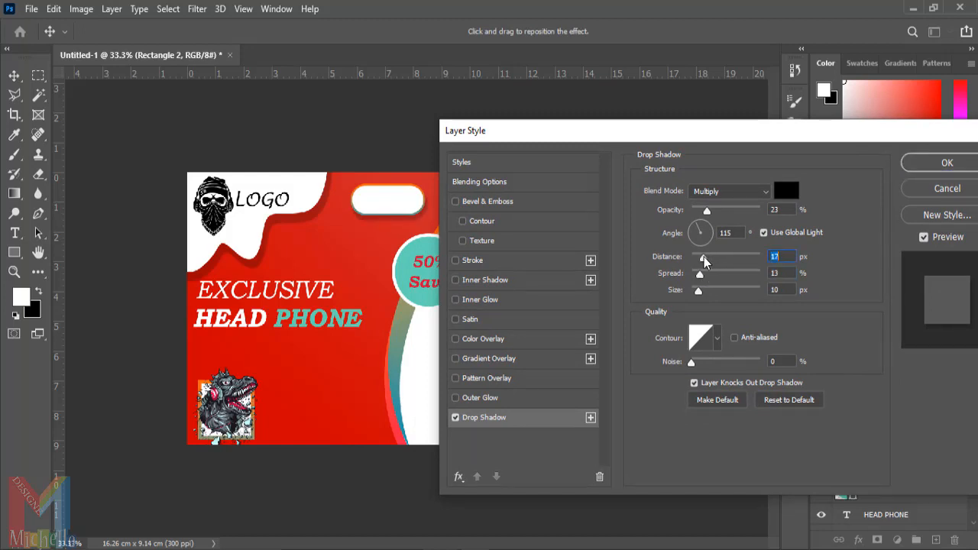
left_click(945, 163)
Add the centred two-line red text "SHOP" and "NOW" at 12 pt inside the white rounded rectangle.
left_click(14, 233)
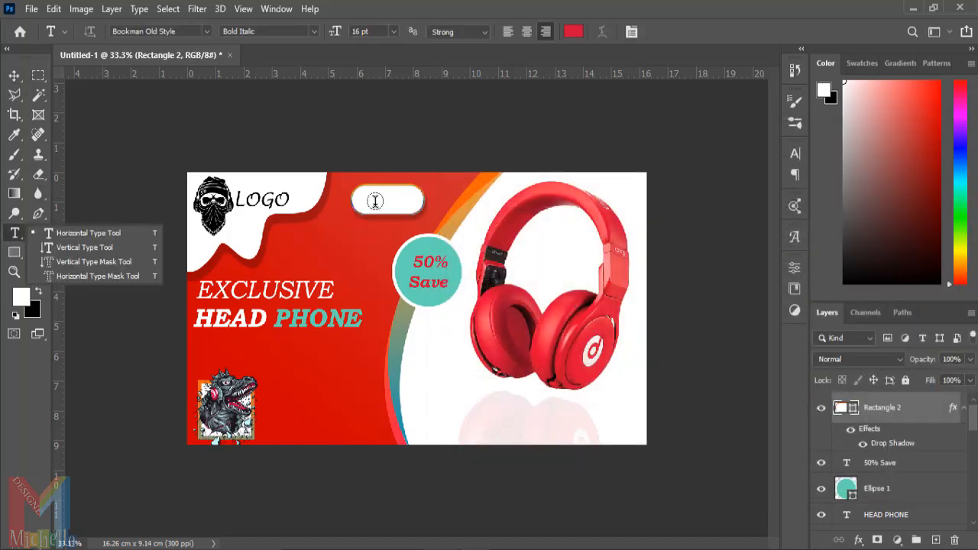
left_click(376, 213)
left_click(377, 213)
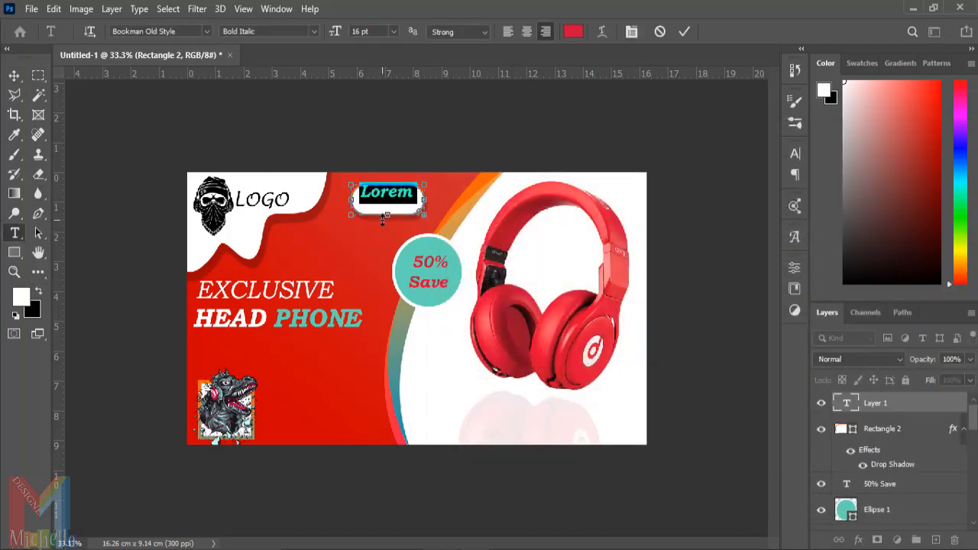
left_click(392, 30)
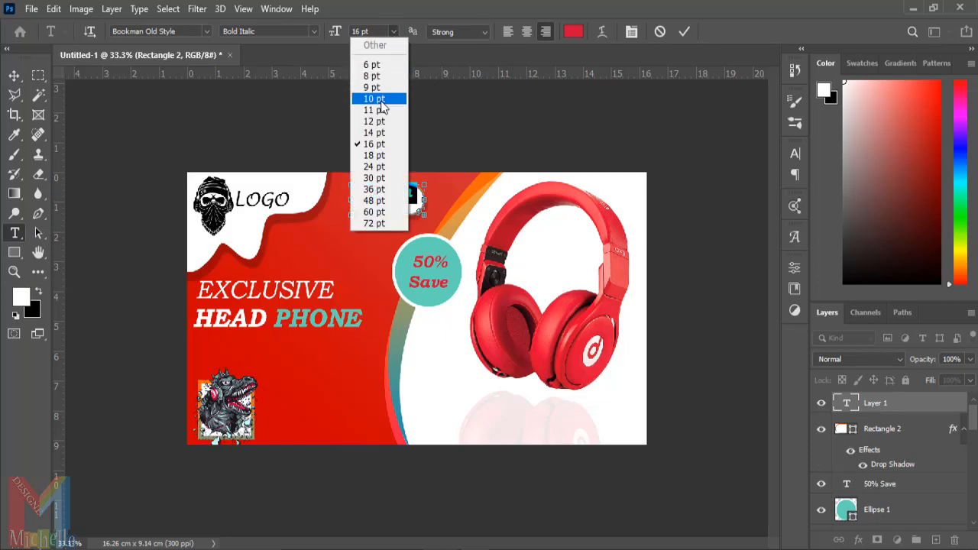
left_click(376, 120)
key("BackSpace")
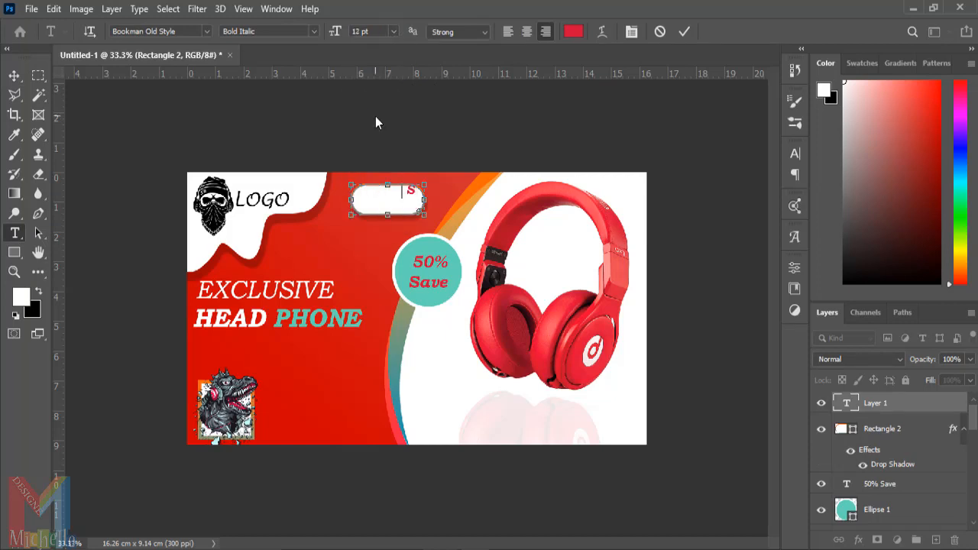
type("SHOP")
key("Return")
type("NOW")
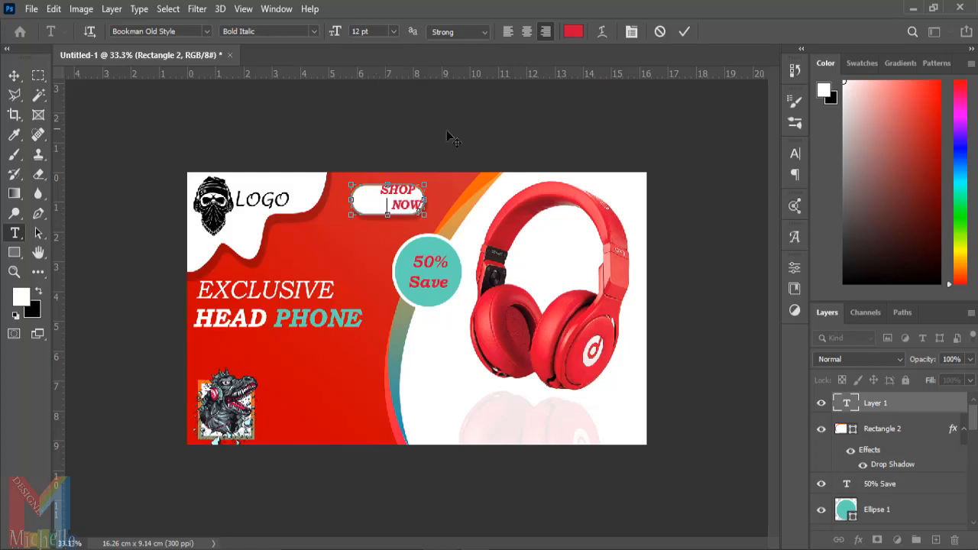
left_click(527, 34)
left_click(14, 75)
Adjust the "SHOP NOW" text frame and stretch the white rounded rectangle slightly taller downward so the text fits.
double_click(403, 197)
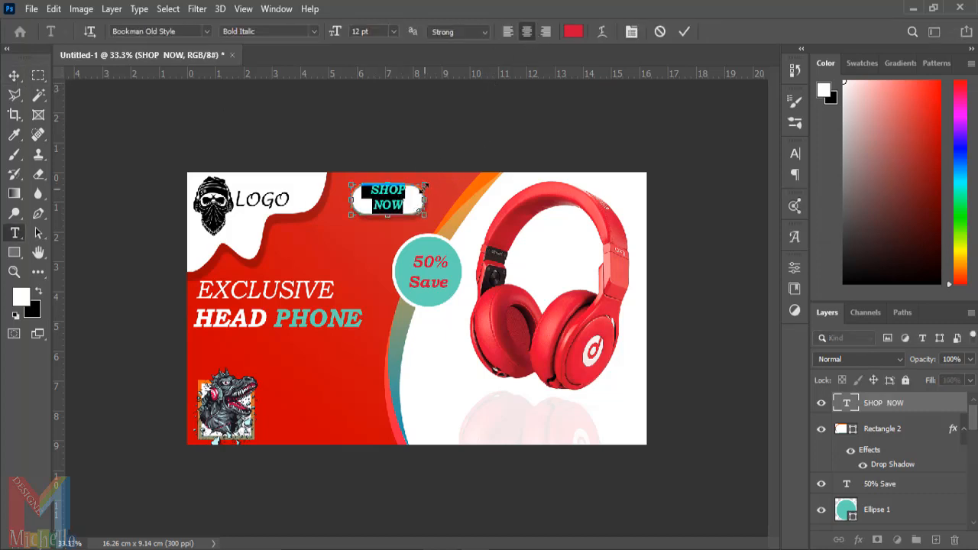
left_click_drag(424, 184, 425, 182)
left_click(691, 32)
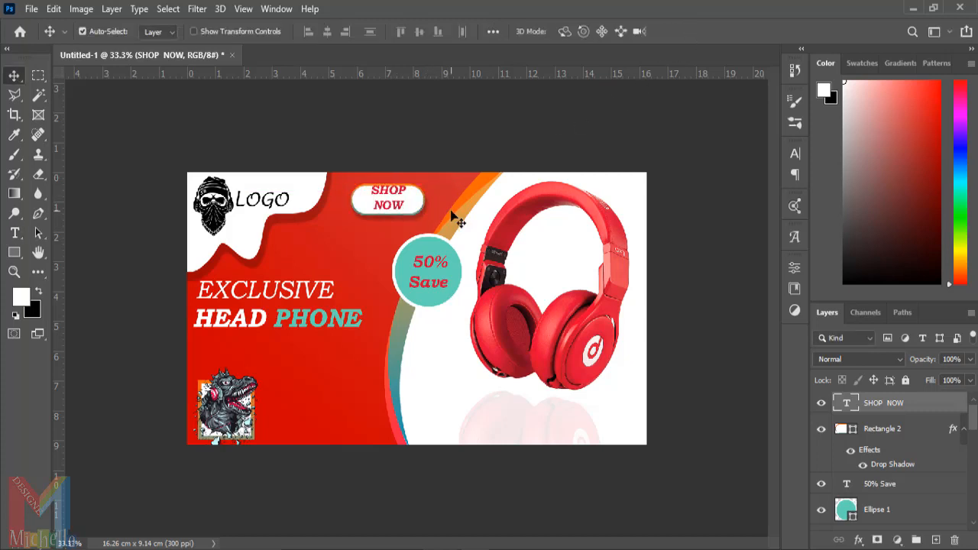
left_click(419, 215)
key("ctrl+t")
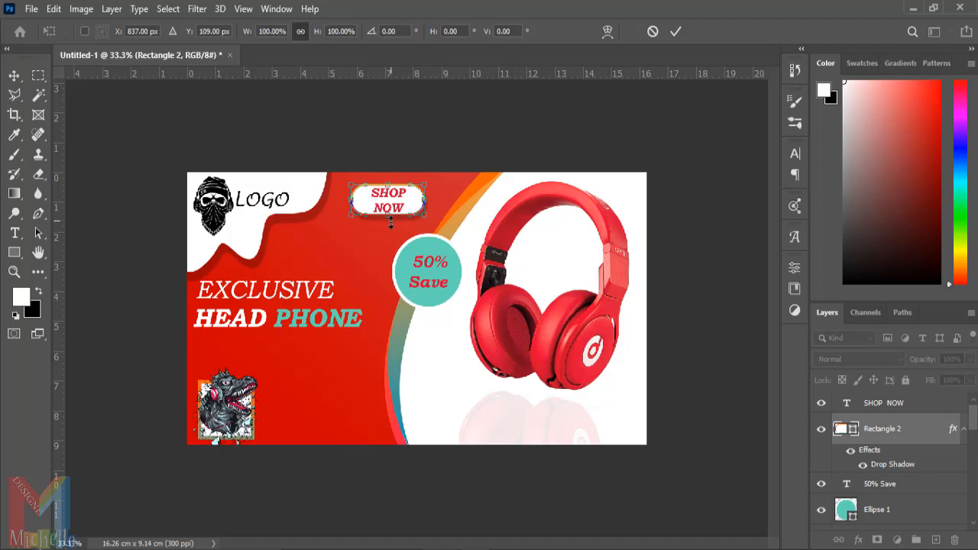
left_click_drag(390, 222, 388, 226)
left_click(676, 32)
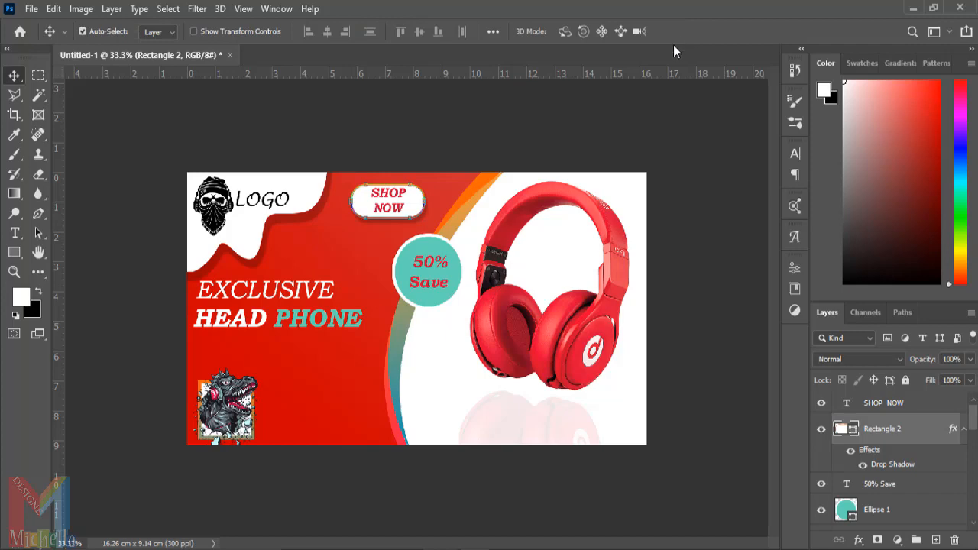
left_click(601, 123)
left_click(389, 213)
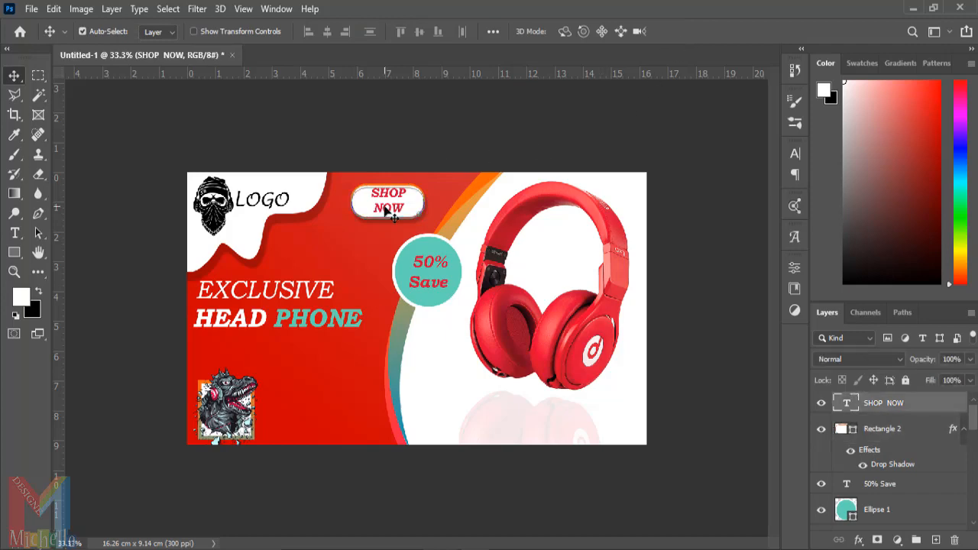
left_click(273, 140)
Place the Facebook icon image 4ff2e51a03c49aabb9b49ab88a7144e6 as embedded, scaled to about 5.24%, beside the dinosaur image along the banner's lower edge.
left_click(32, 9)
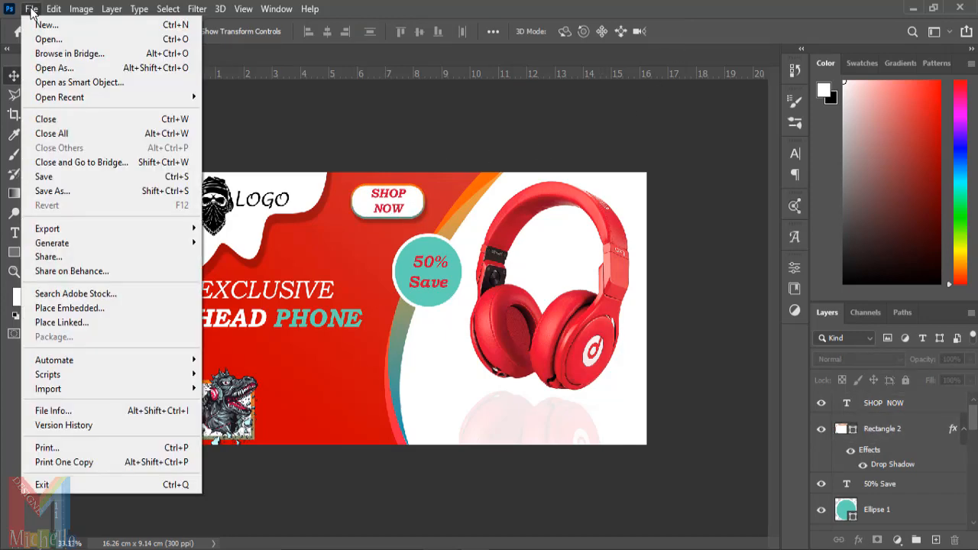
left_click(175, 308)
key("Return")
left_click_drag(546, 172, 315, 408)
left_click_drag(307, 432, 290, 432)
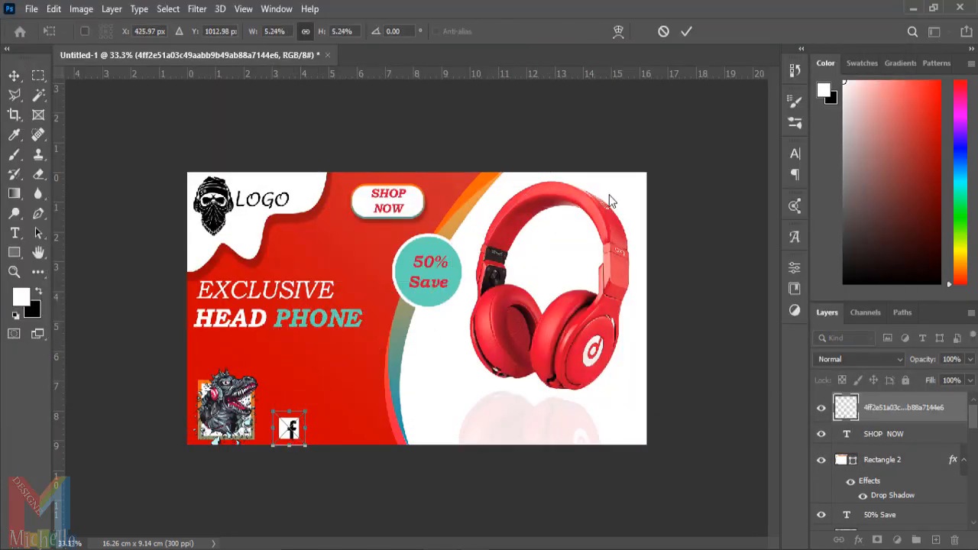
left_click(685, 32)
Place the WhatsApp image whatspng as embedded, scaled to about 4.14%, along the banner's lower edge beyond the Facebook icon.
left_click(31, 9)
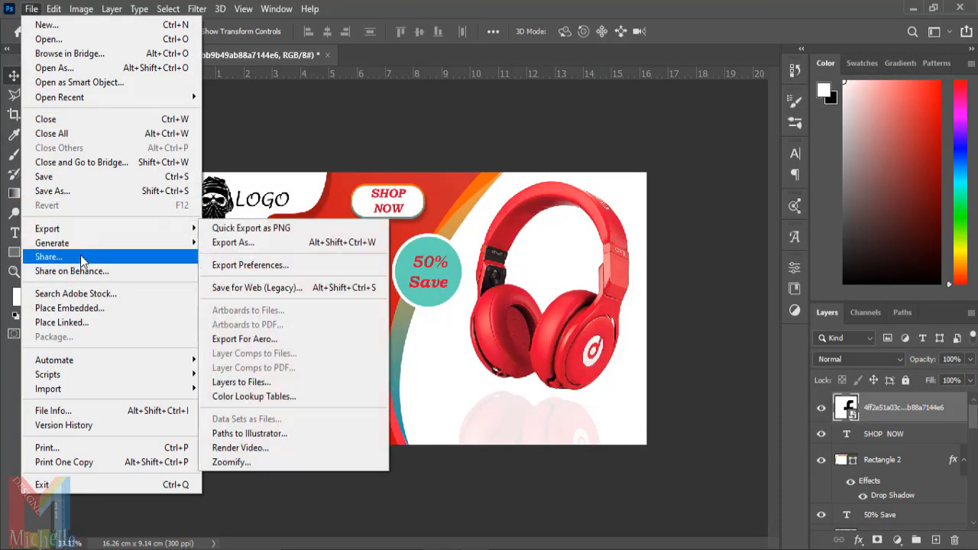
left_click(96, 309)
left_click(479, 245)
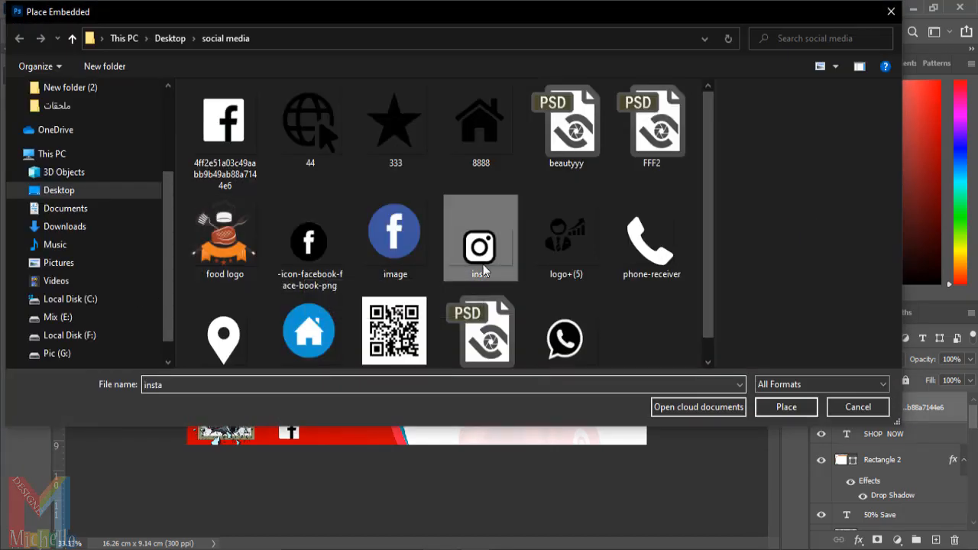
left_click(565, 336)
left_click(786, 406)
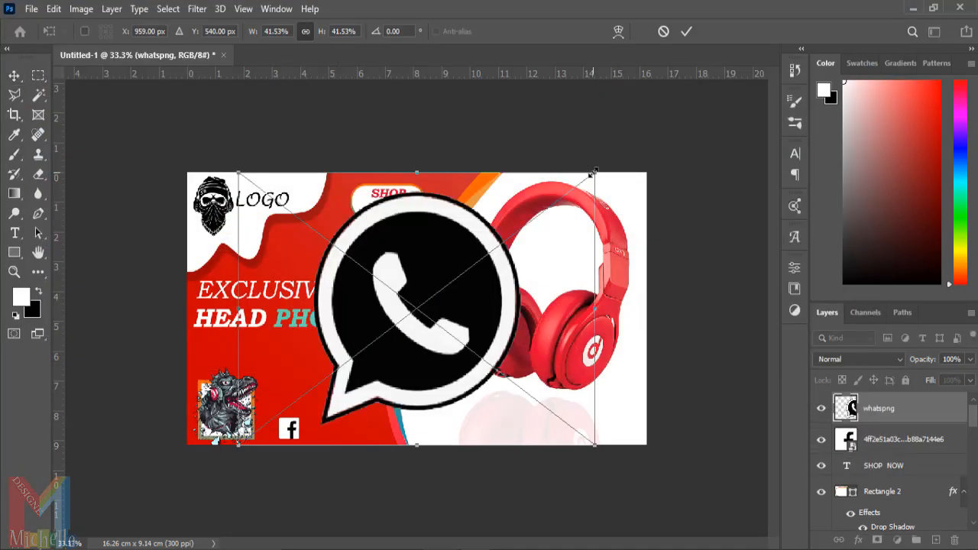
left_click_drag(593, 173, 350, 432)
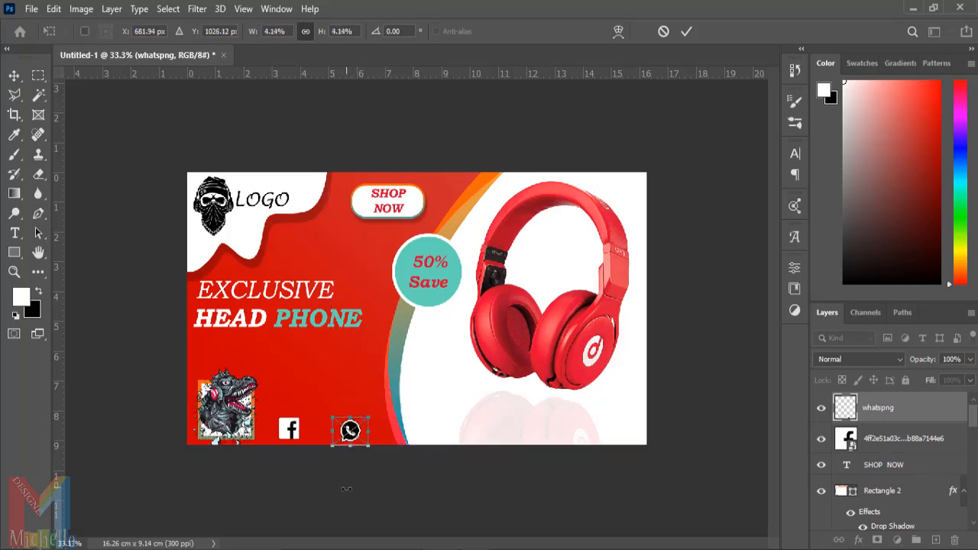
Nudge the WhatsApp icon up 6 px to line up with the Facebook icon and commit its placement.
key("Up")
key("Up")
key("Up")
key("Up")
key("Up")
key("Up")
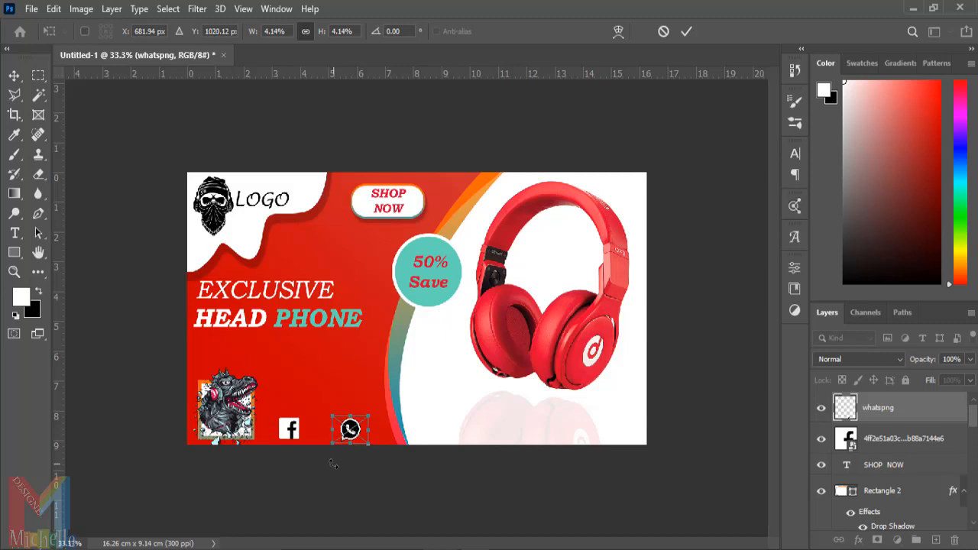
left_click(687, 32)
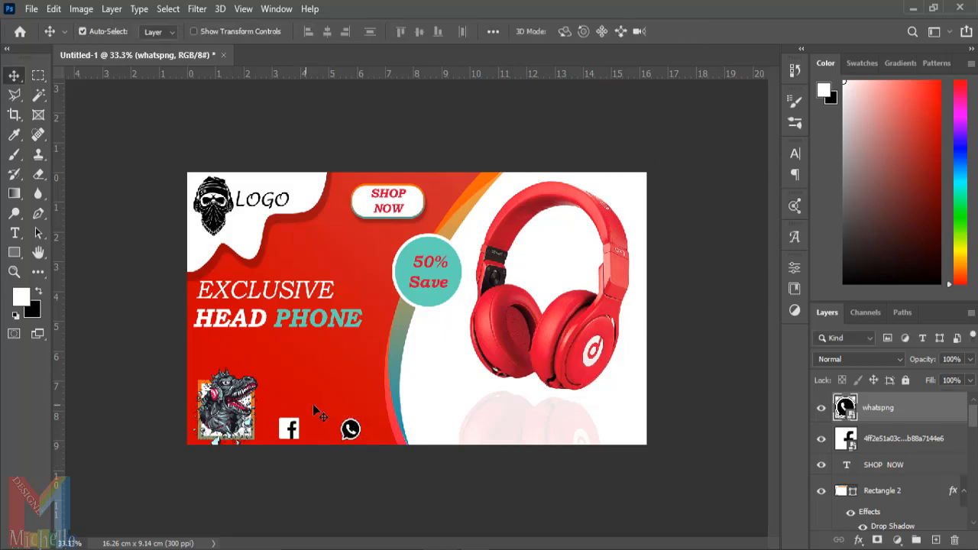
Shift the Facebook icon slightly toward the dinosaur image and place the insta image as embedded, shrunk to fit between the two icons.
left_click_drag(294, 435, 283, 432)
left_click(340, 502)
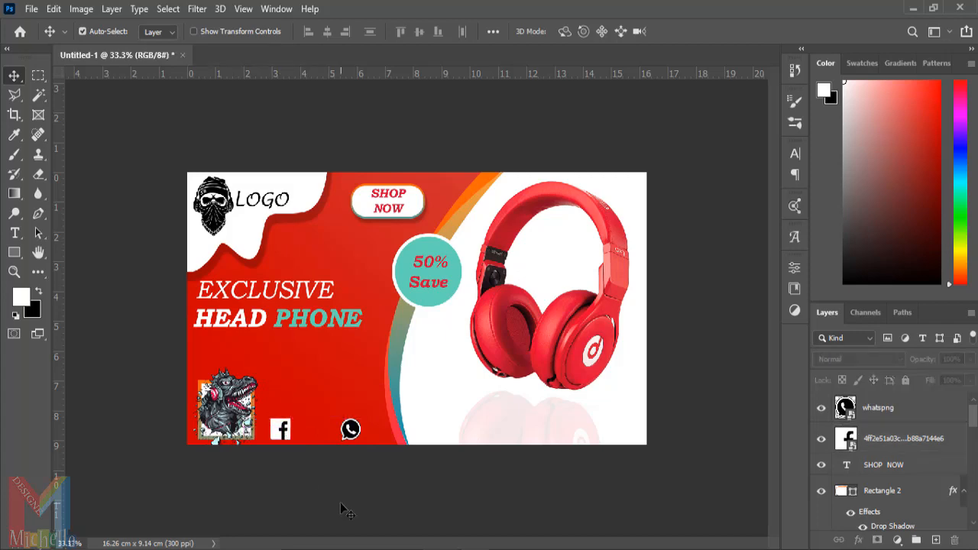
left_click(32, 8)
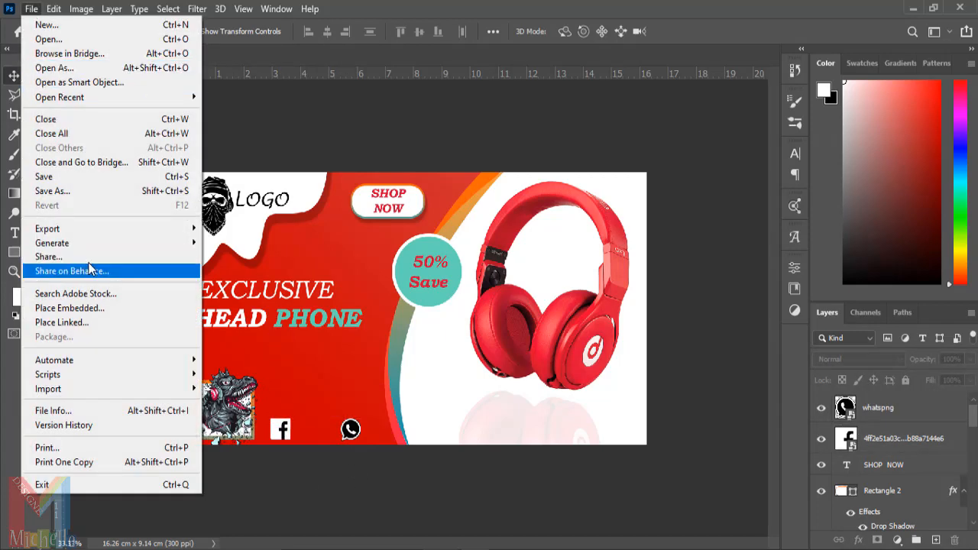
left_click(70, 308)
double_click(481, 229)
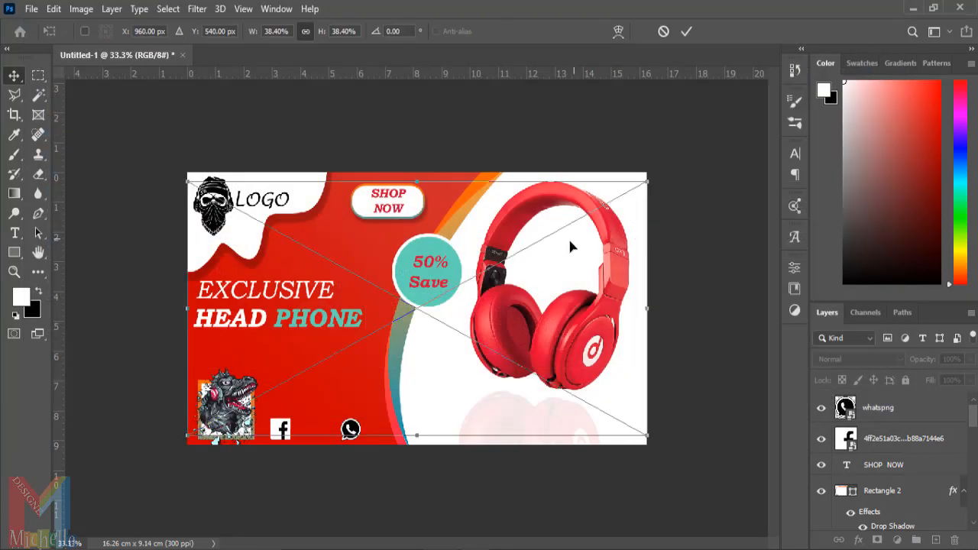
left_click_drag(643, 185, 318, 433)
left_click(687, 31)
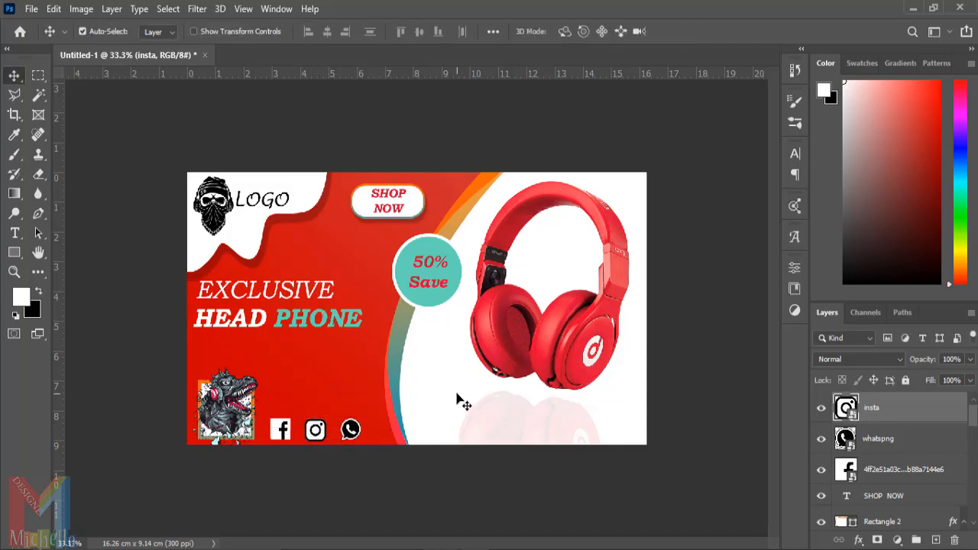
Draw a triangle of about 91 by 88 px on the white area below the 50% badge and fill it with red.
right_click(13, 252)
left_click(77, 293)
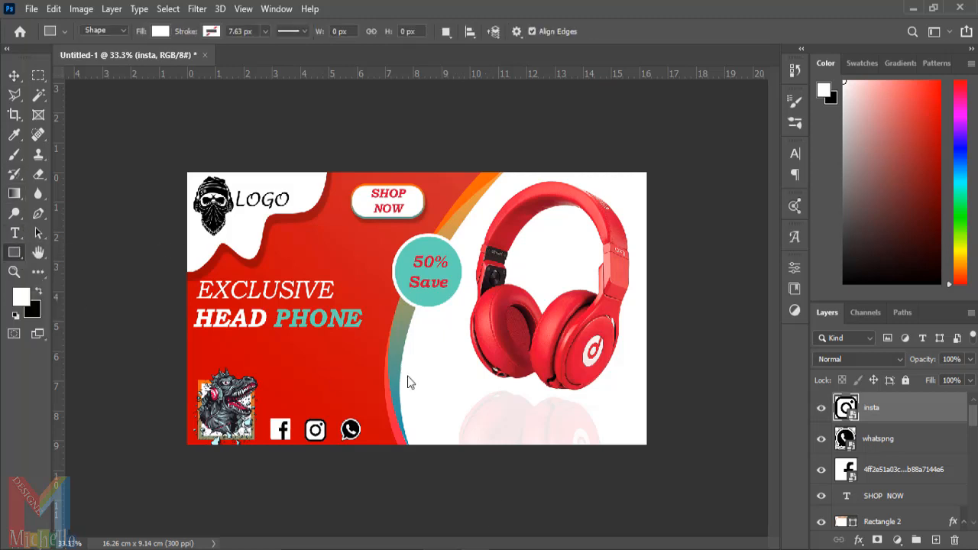
left_click_drag(451, 367, 432, 382)
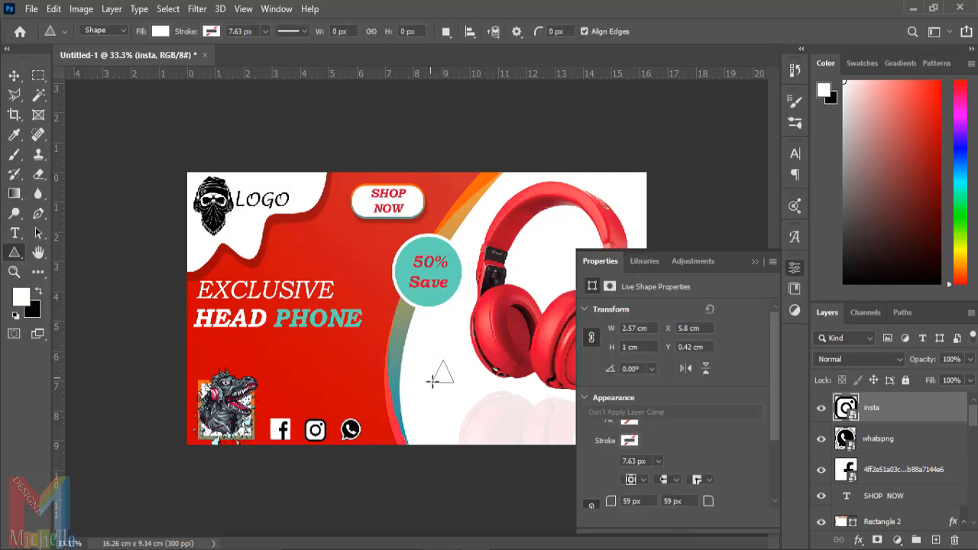
left_click(754, 262)
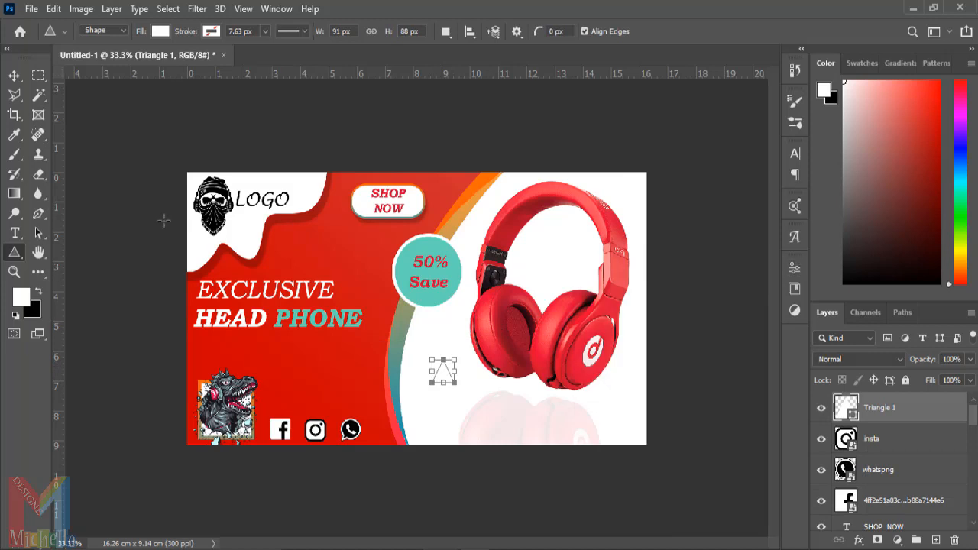
left_click(161, 31)
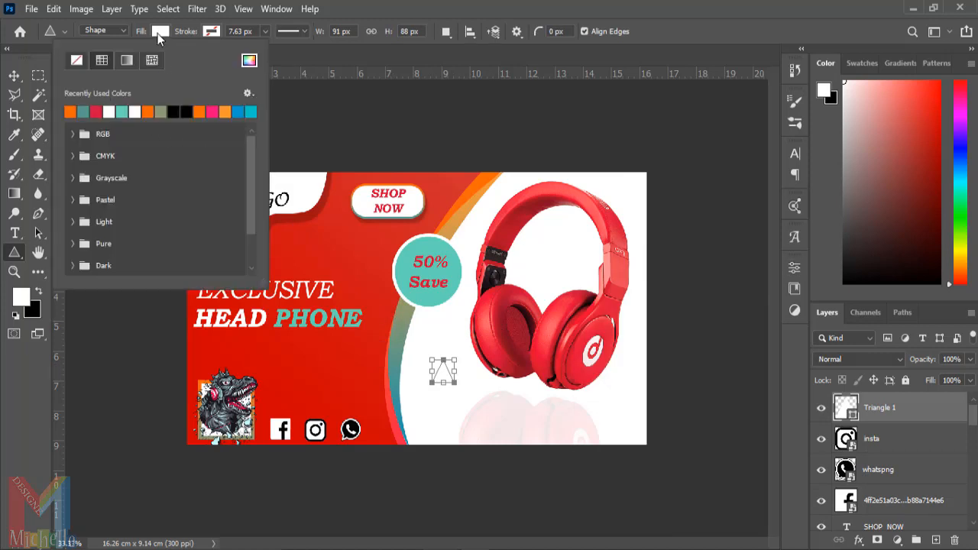
left_click(96, 112)
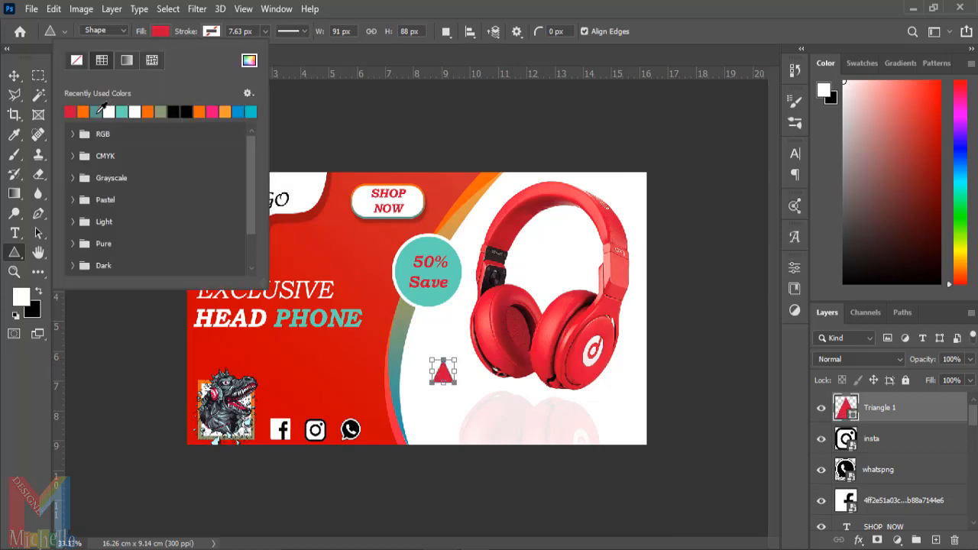
left_click(24, 378)
Rotate the red triangle to point right and place a smaller copy near the banner's lower-right corner.
left_click_drag(471, 391, 614, 408)
left_click(14, 74)
key("ctrl+t")
left_click(676, 31)
left_click(742, 353)
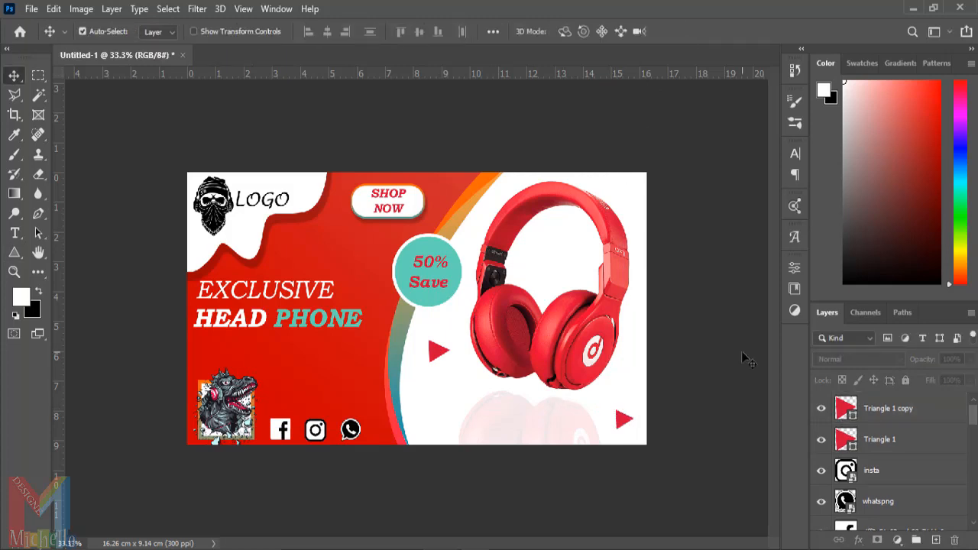
Add two white copies of the triangle, one above the "EXCLUSIVE" headline and one above the dinosaur image.
left_click_drag(436, 345, 314, 231, "alt")
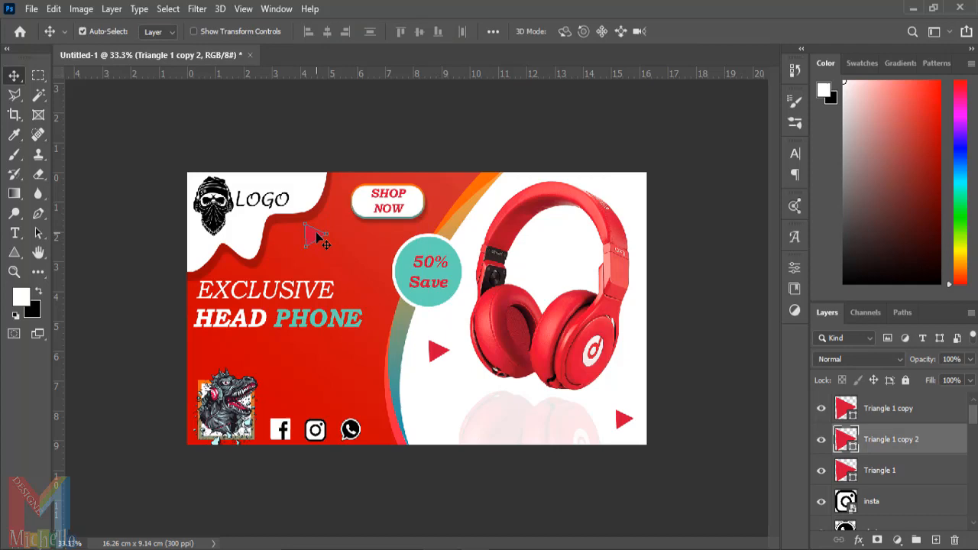
double_click(845, 441)
left_click(601, 184)
left_click(929, 176)
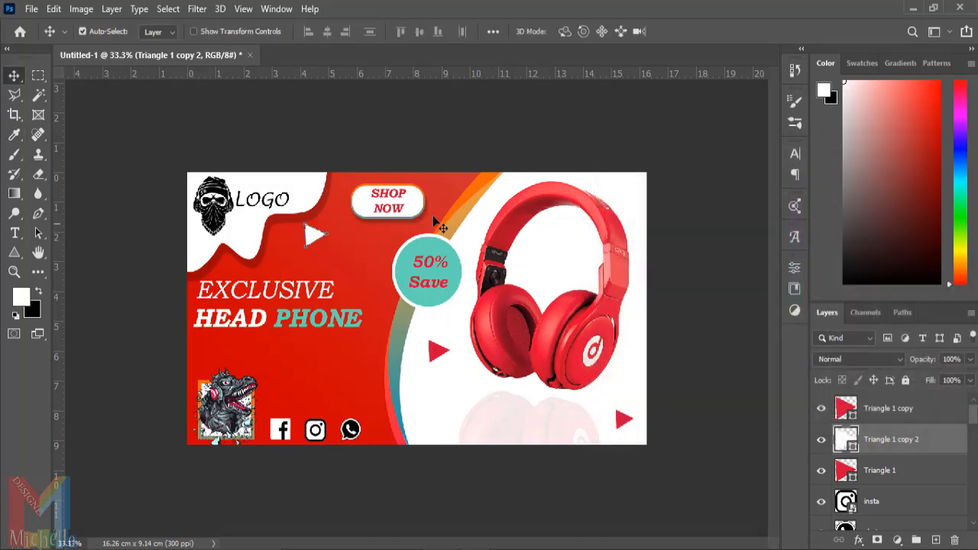
left_click_drag(311, 229, 213, 345, "alt")
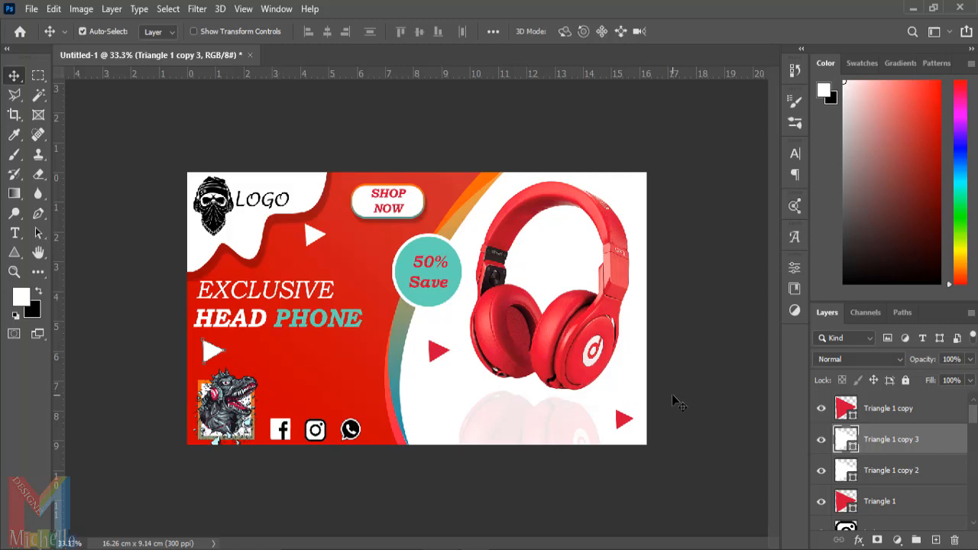
left_click_drag(14, 252, 77, 282)
left_click(160, 31)
left_click(77, 60)
left_click(211, 31)
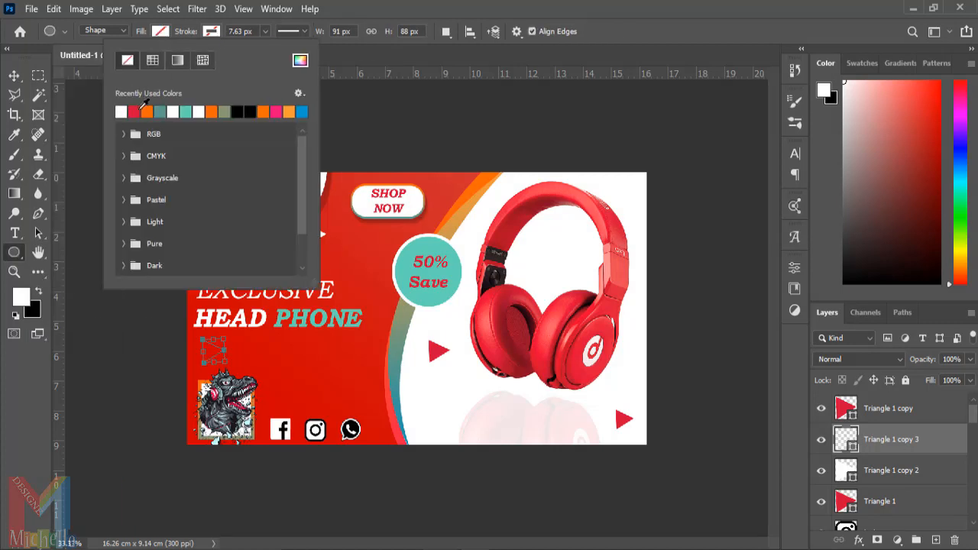
left_click(122, 113)
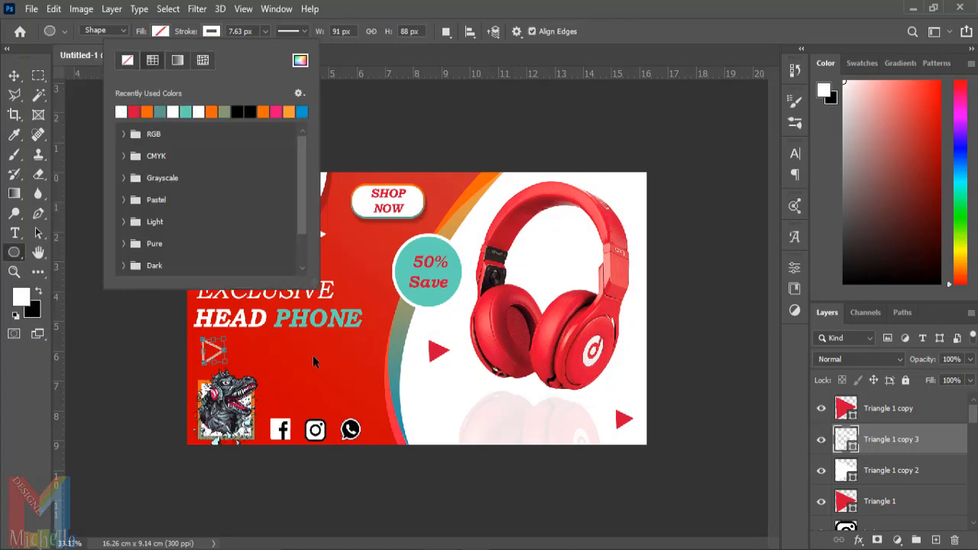
key("Escape")
key("ctrl+z")
key("ctrl+z")
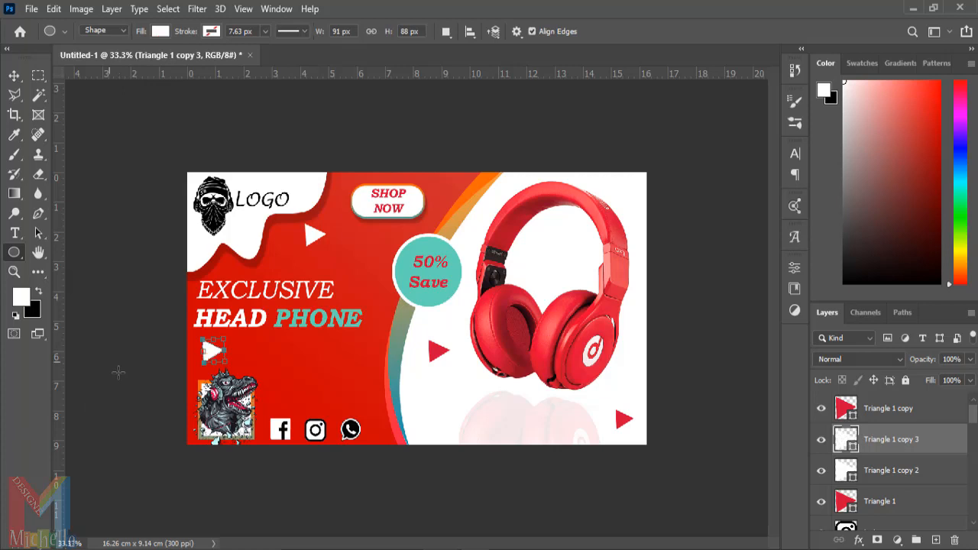
On a new top layer, draw a circle of about 105 px above the Instagram icon with no fill and a white 7.63 px stroke.
key("v")
left_click(886, 409)
left_click(936, 540)
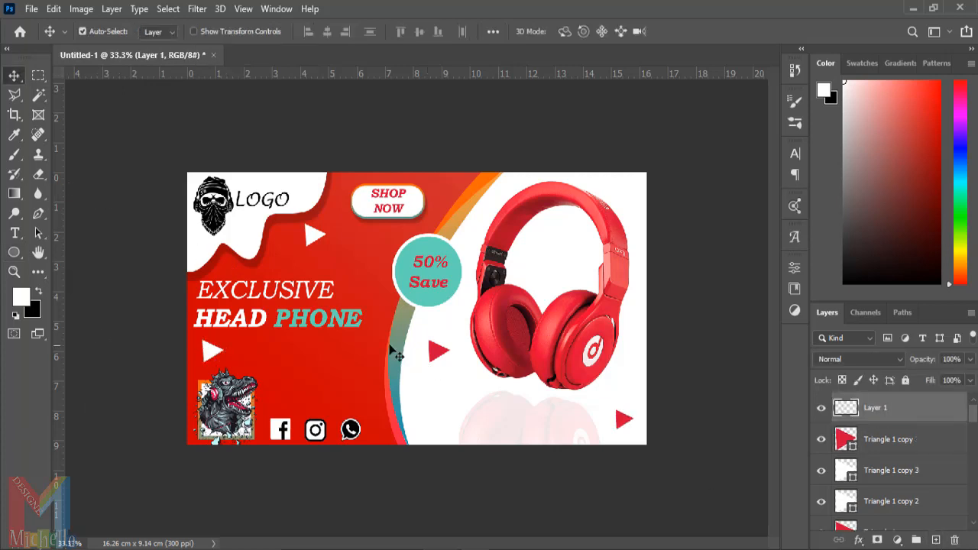
left_click(15, 252)
left_click(160, 31)
left_click(211, 31)
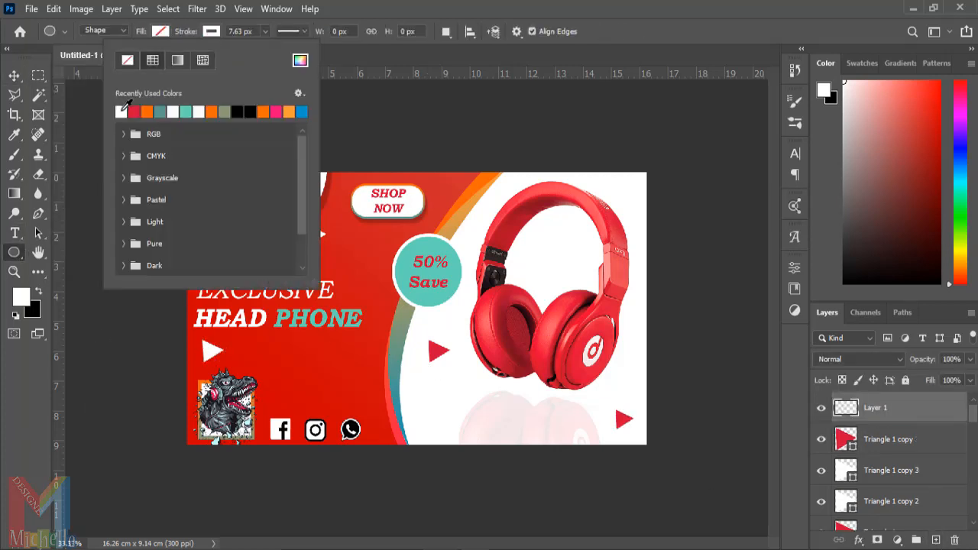
key("Escape")
left_click_drag(293, 367, 319, 393)
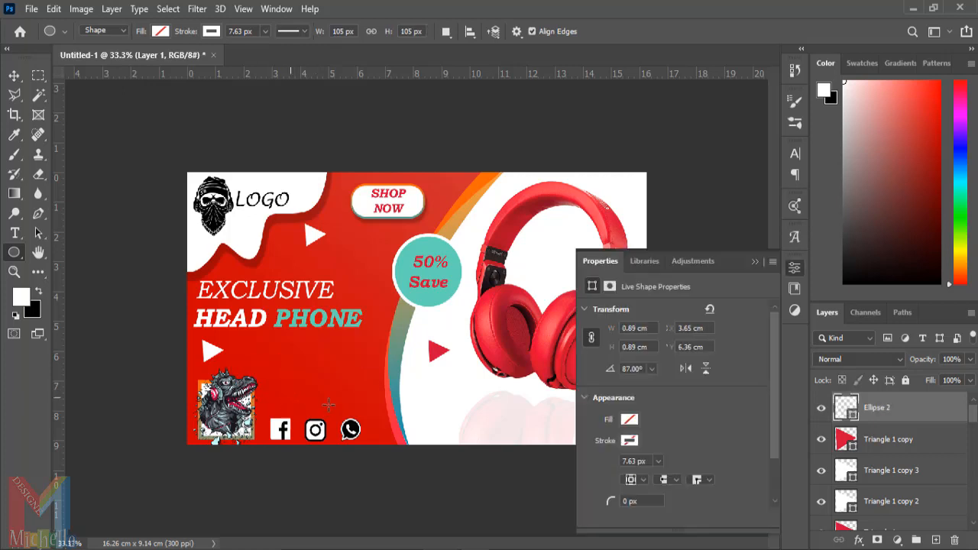
left_click(755, 262)
key("v")
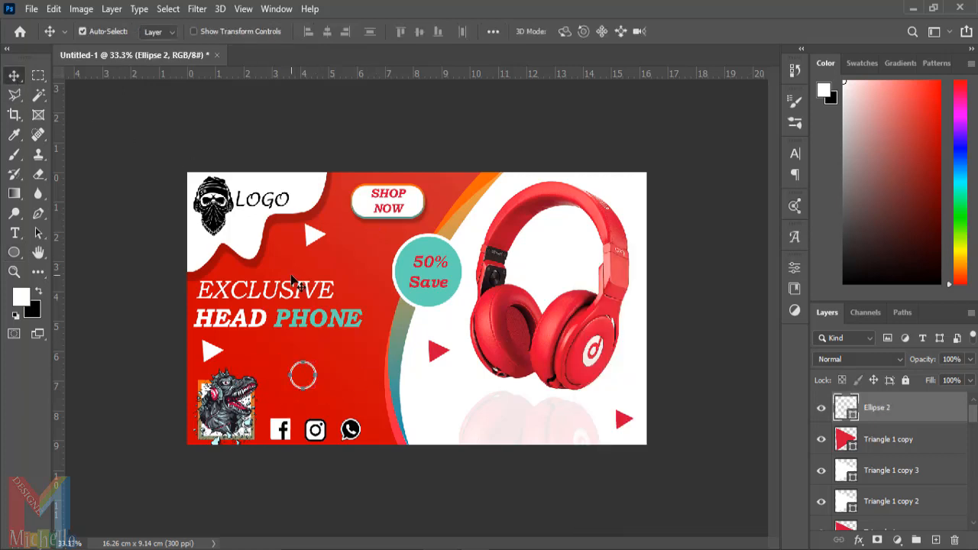
Scale the white circle outline down slightly and move it up beside the 50% badge, below the "SHOP NOW" button.
left_click(164, 177)
left_click(320, 390)
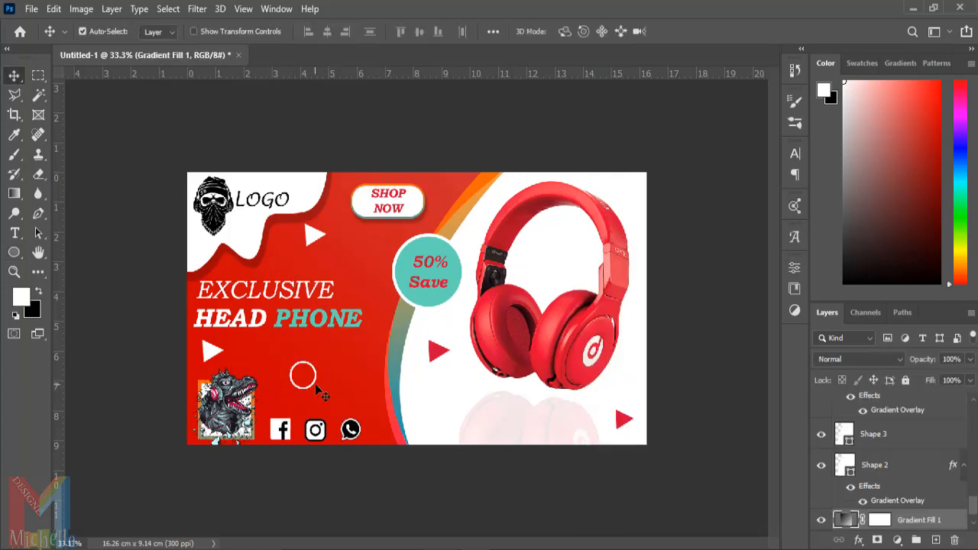
scroll(867, 413, "up", 5)
scroll(870, 409, "up", 3)
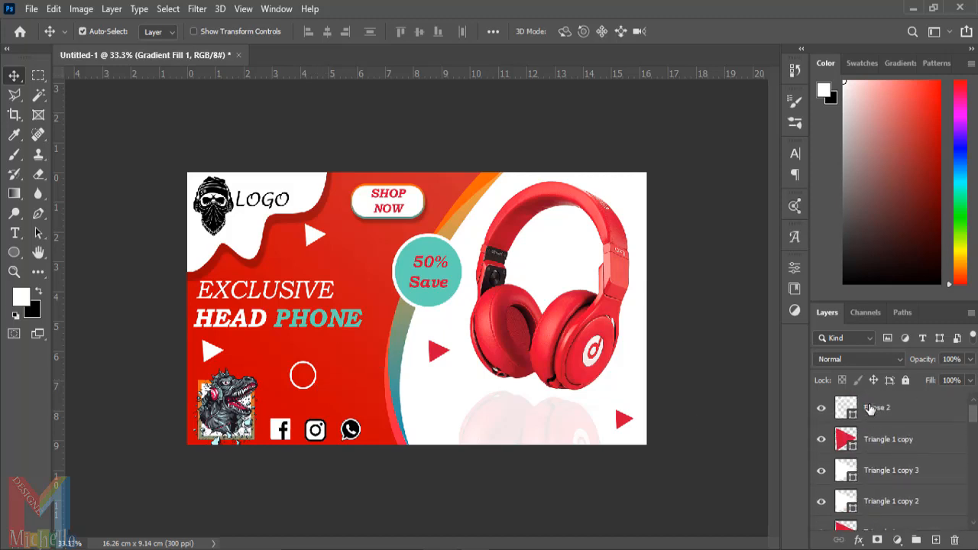
left_click(875, 407)
key("ctrl+t")
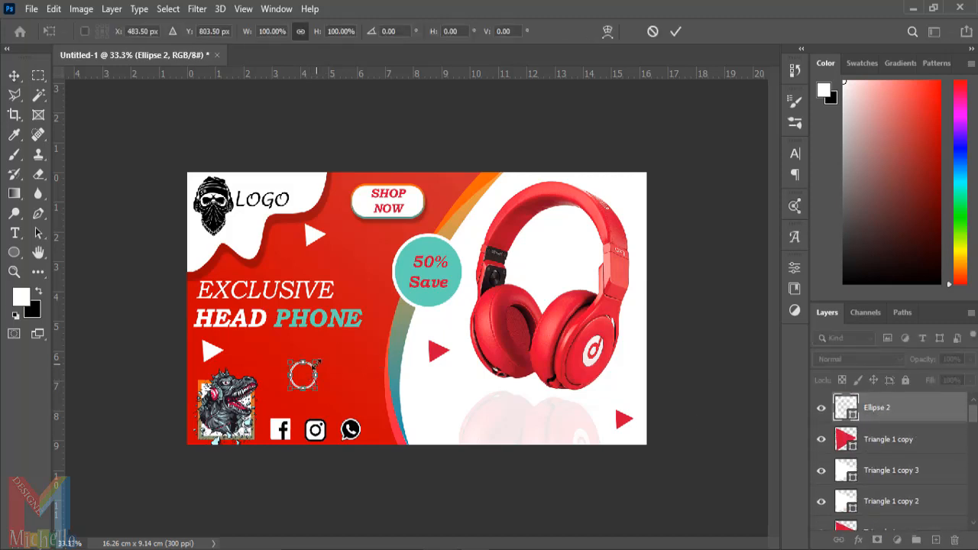
left_click_drag(315, 361, 375, 262)
key("Return")
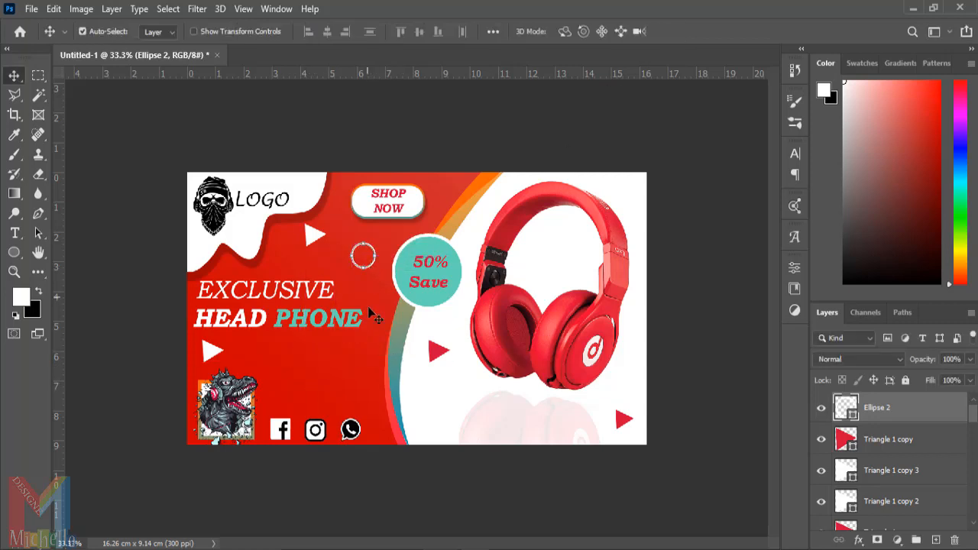
Duplicate the white circle outline and move the copy onto the white area below the large red triangle.
left_click(369, 265)
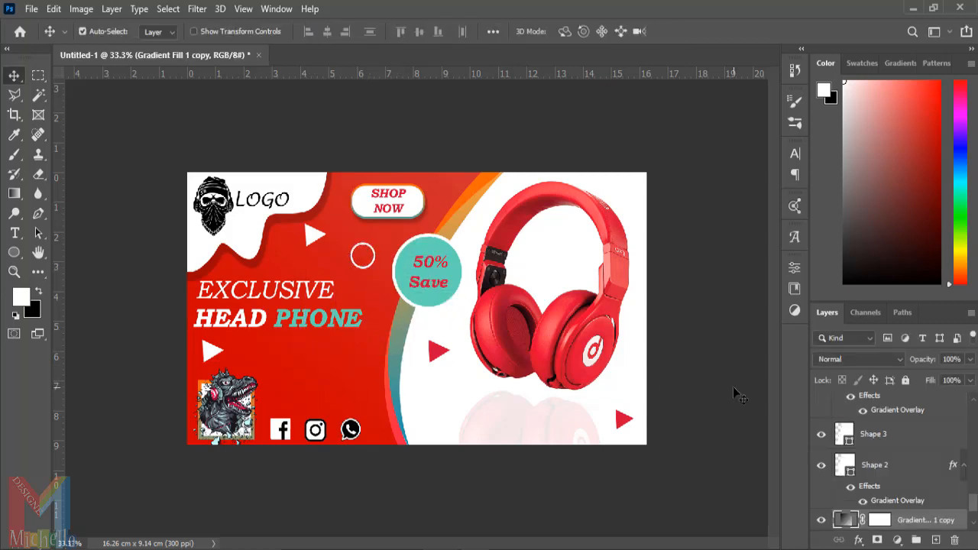
scroll(894, 458, "up", 10)
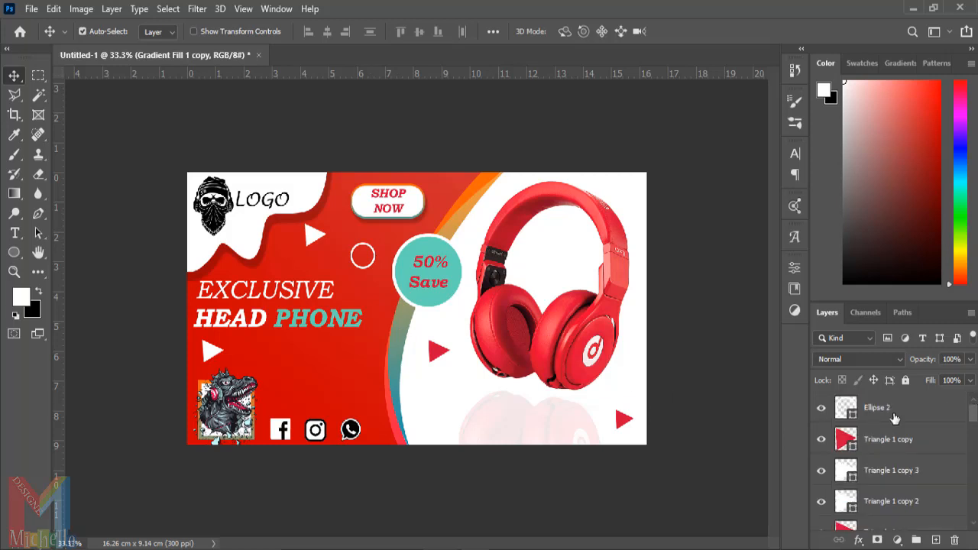
left_click(894, 413)
key("ctrl+j")
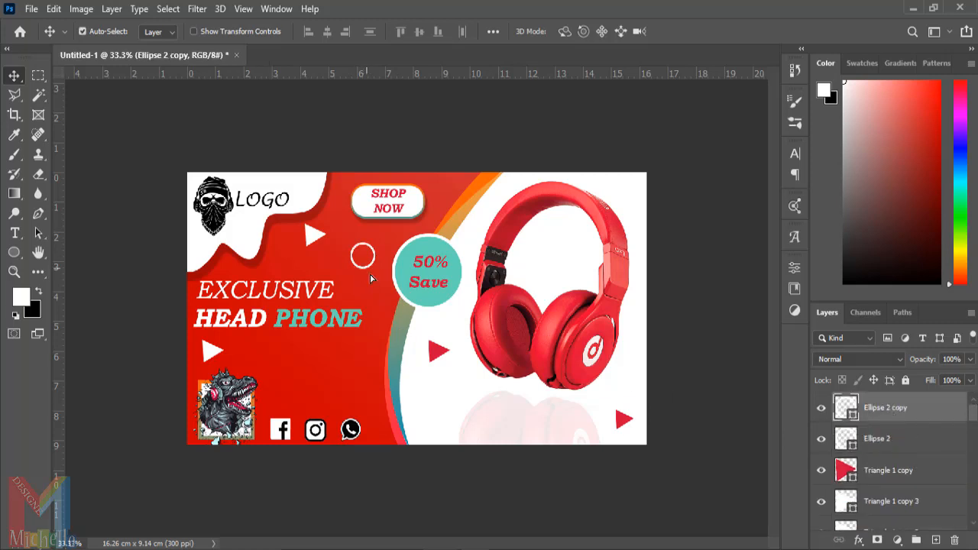
left_click_drag(365, 269, 442, 412)
Recolour the circle outline copy on the white area below the large red triangle to red with a Color Overlay.
double_click(849, 409)
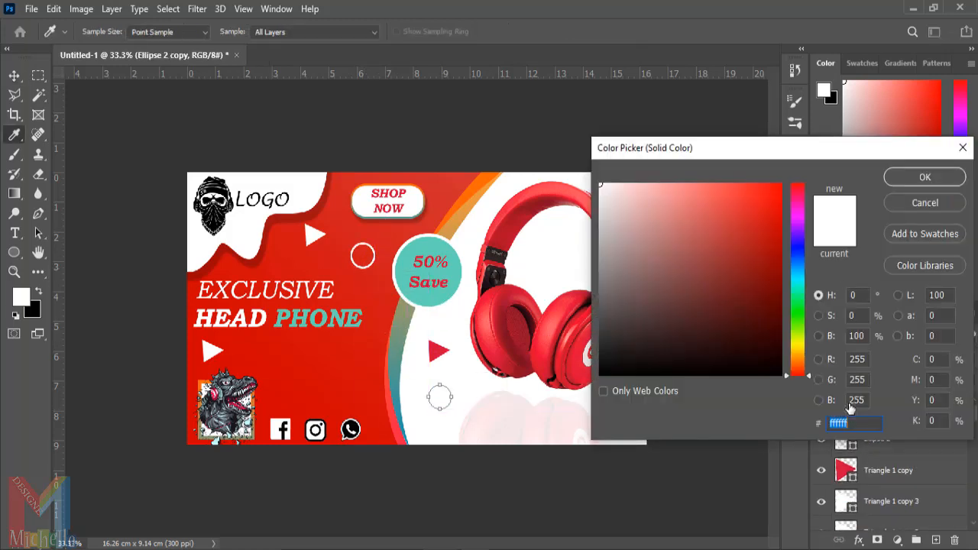
left_click(518, 329)
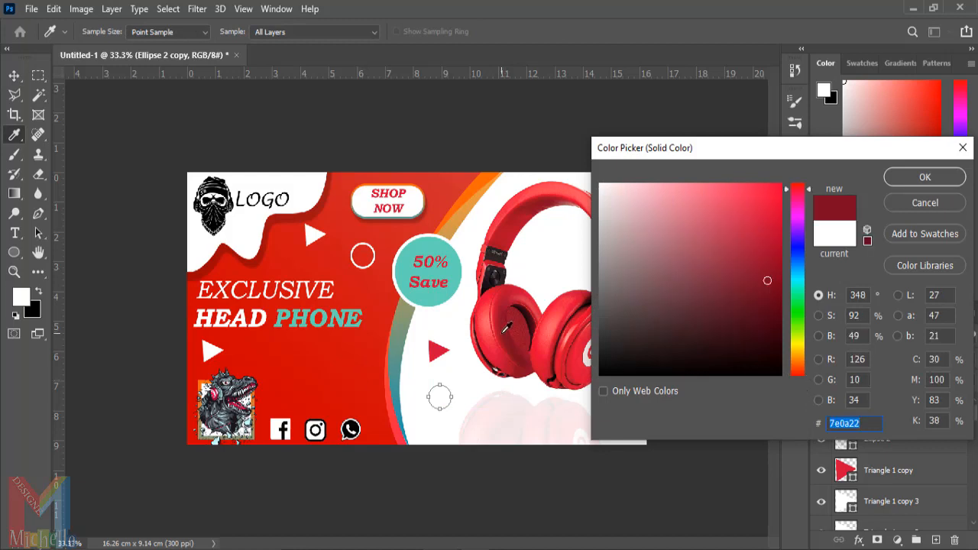
left_click(924, 177)
key("v")
left_click(336, 149)
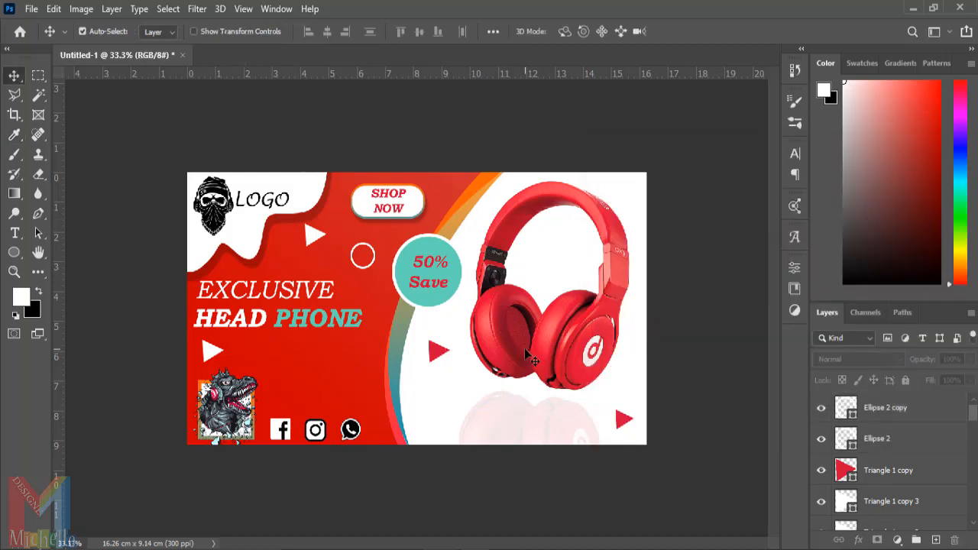
Add a "+" text above the Instagram icon and set its colour to white.
key("t")
left_click(314, 380)
type("+")
key("ctrl+Return")
key("v")
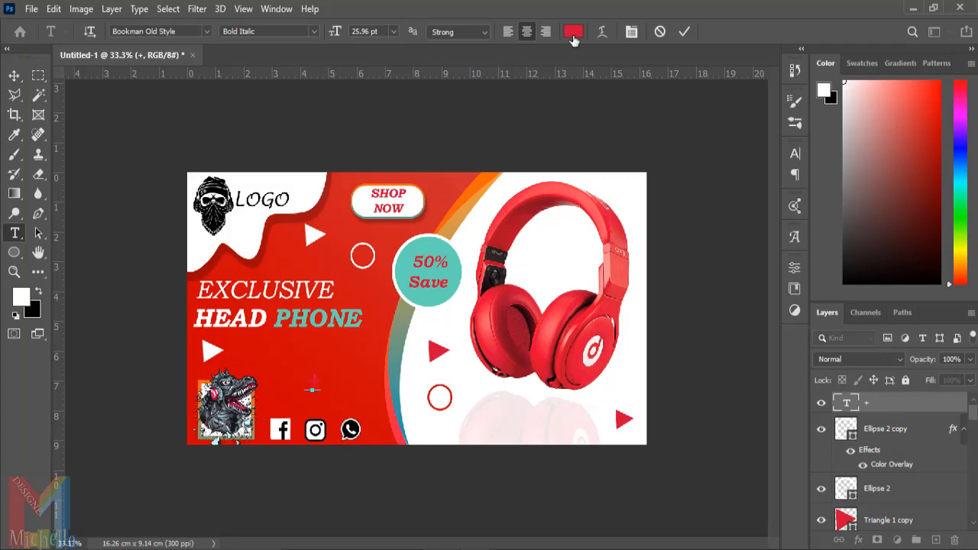
left_click(573, 31)
left_click(624, 187)
left_click(892, 180)
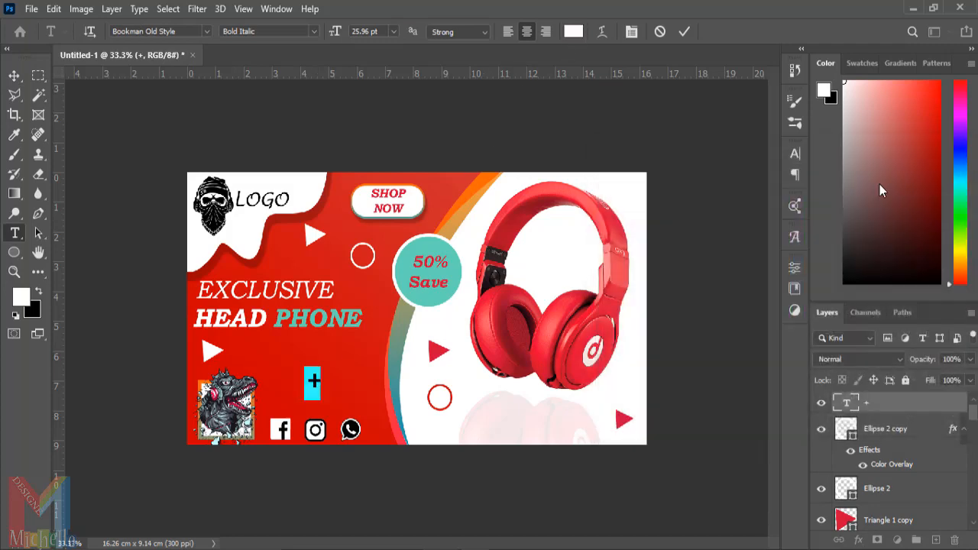
Set the white plus sign's font style to Bold and place a copy of it above the "EXCLUSIVE" headline.
left_click(485, 32)
left_click(484, 32)
left_click(314, 34)
left_click(298, 72)
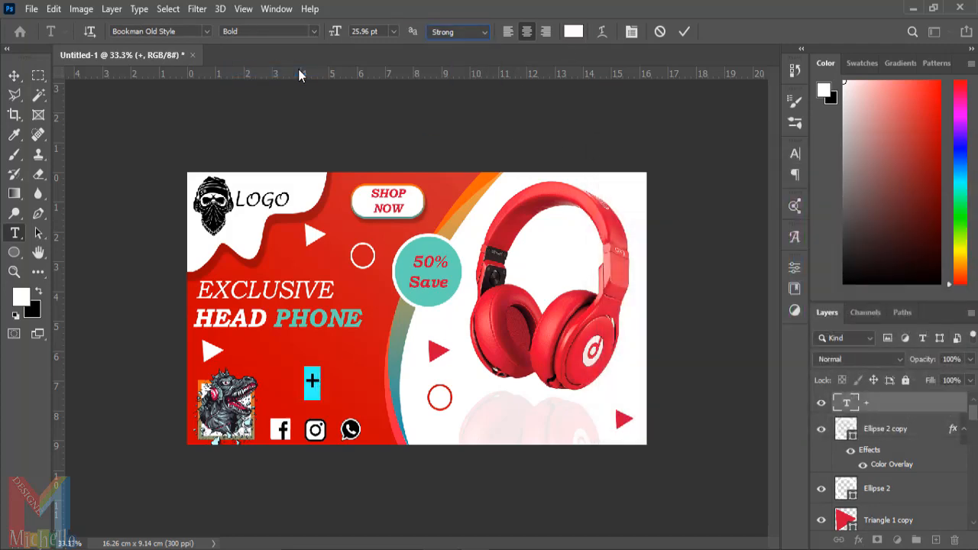
left_click(684, 32)
key("v")
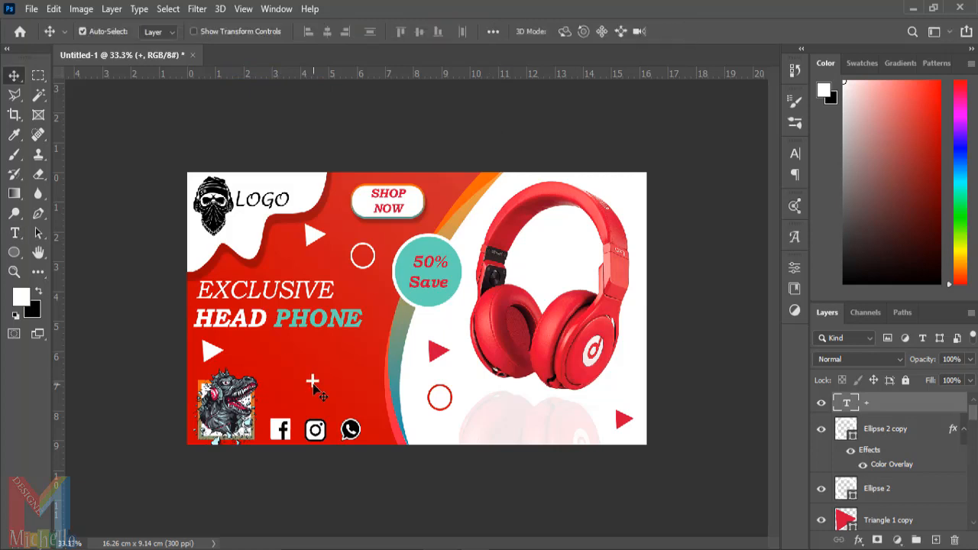
left_click_drag(314, 382, 281, 256)
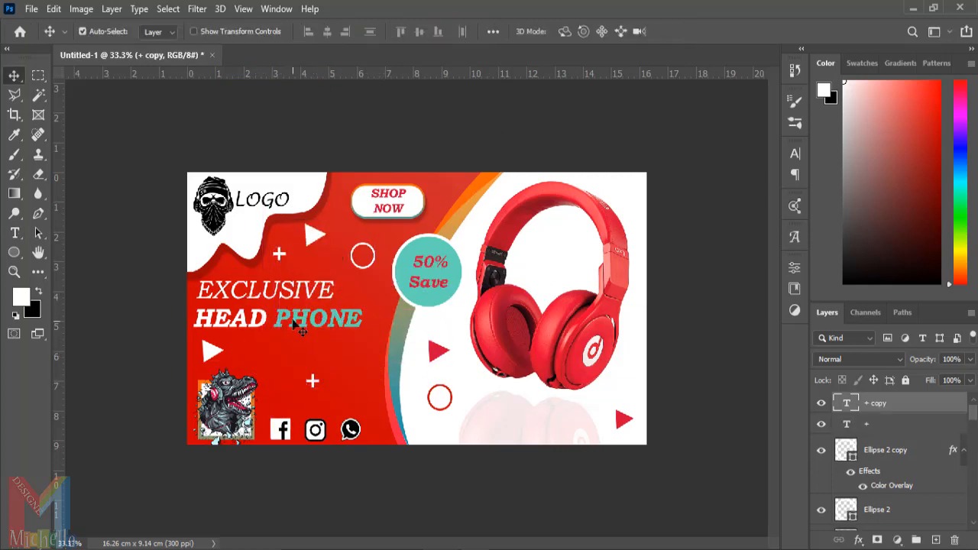
Copy the white plus sign into the opening of the headphone's headband and recolour the copy dark red.
left_click_drag(313, 382, 564, 256)
double_click(564, 256)
left_click(573, 31)
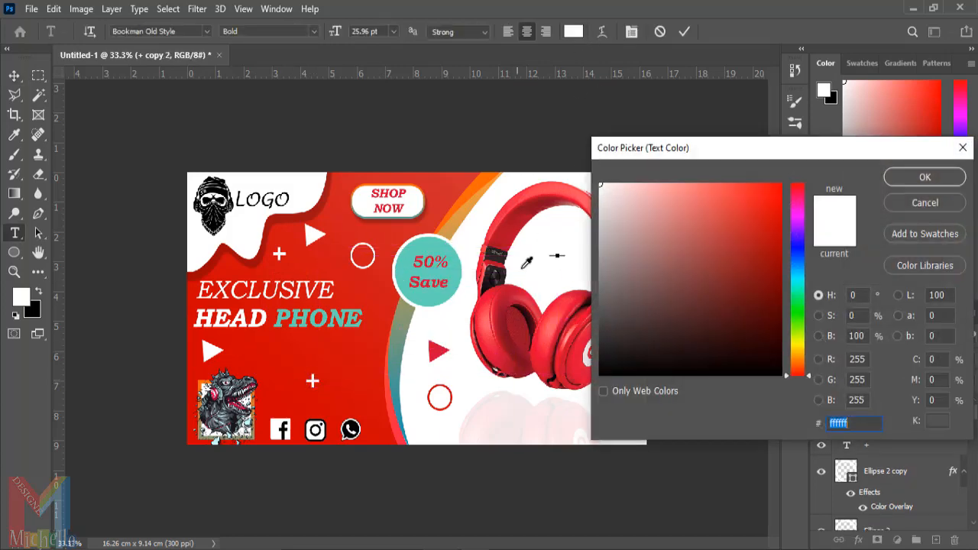
left_click(762, 273)
left_click(924, 175)
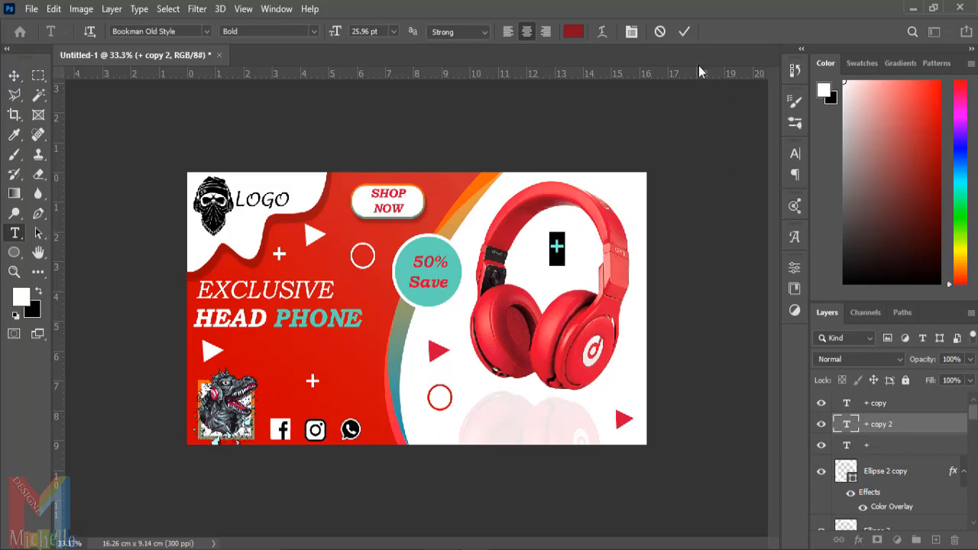
left_click(684, 32)
Duplicate the dark red plus sign into the banner's upper-right corner, beside the headphone, and deselect it.
key("v")
left_click_drag(558, 247, 636, 185)
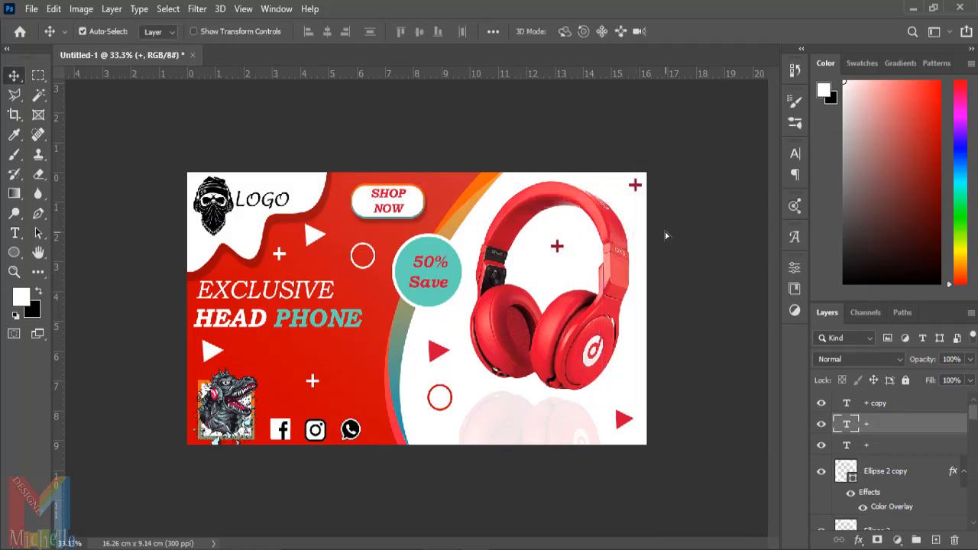
left_click(676, 252)
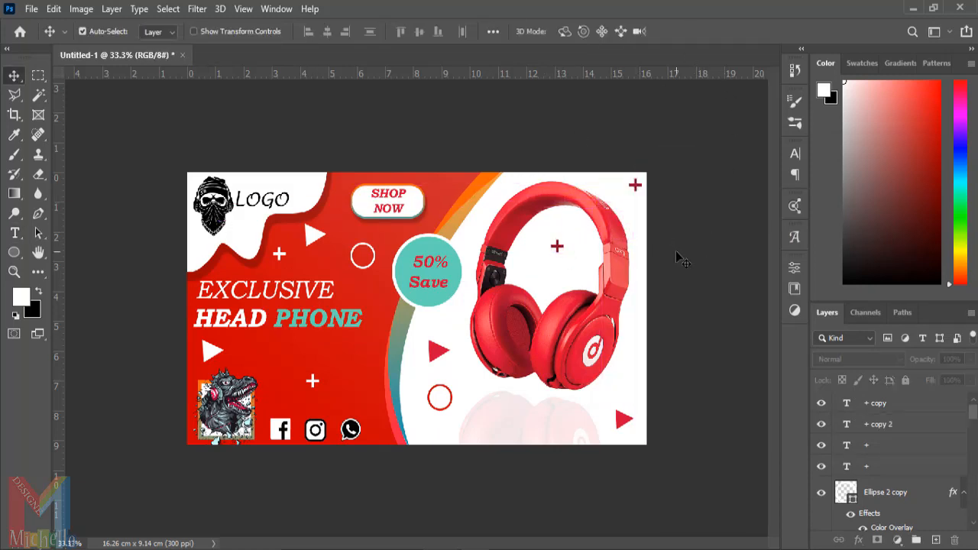